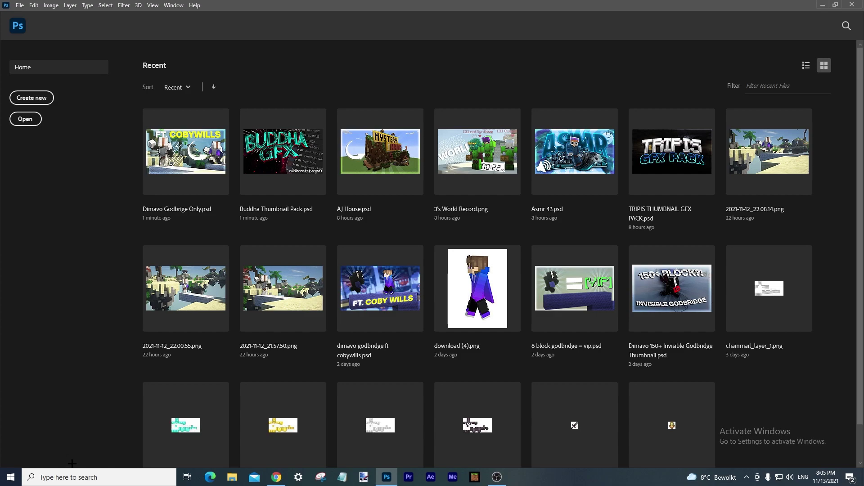
Switch to Minecraft and load the Lighthouse singleplayer world
{"action": "left_click", "coordinate": [83, 477]}
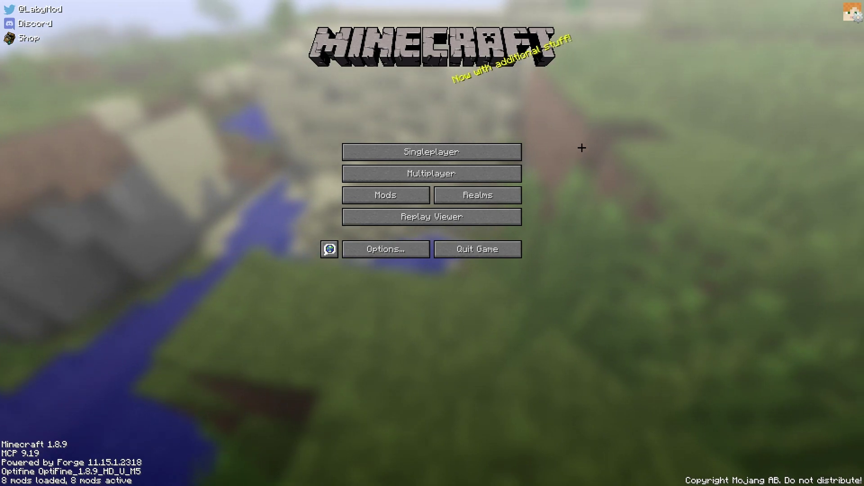
{"action": "left_click", "coordinate": [509, 156]}
{"action": "scroll", "coordinate": [509, 156], "scroll_direction": "down", "scroll_amount": 3}
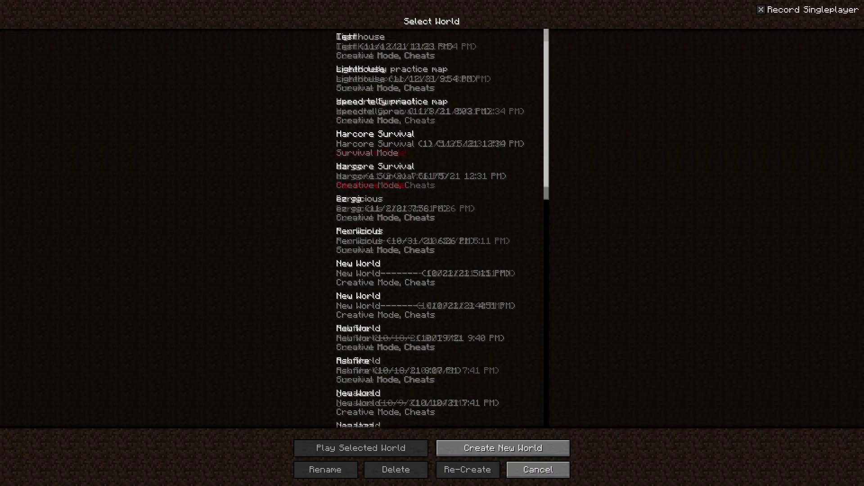
{"action": "scroll", "coordinate": [441, 227], "scroll_direction": "up", "scroll_amount": 4}
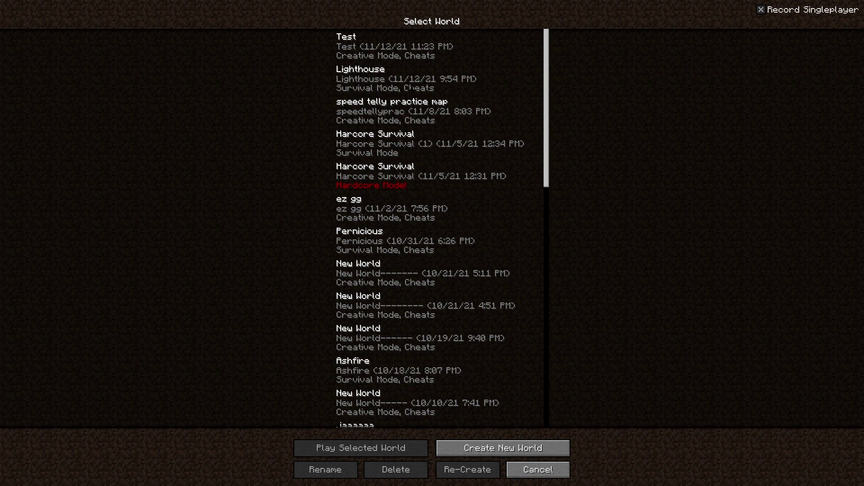
{"action": "left_click", "coordinate": [381, 80]}
{"action": "double_click", "coordinate": [364, 81]}
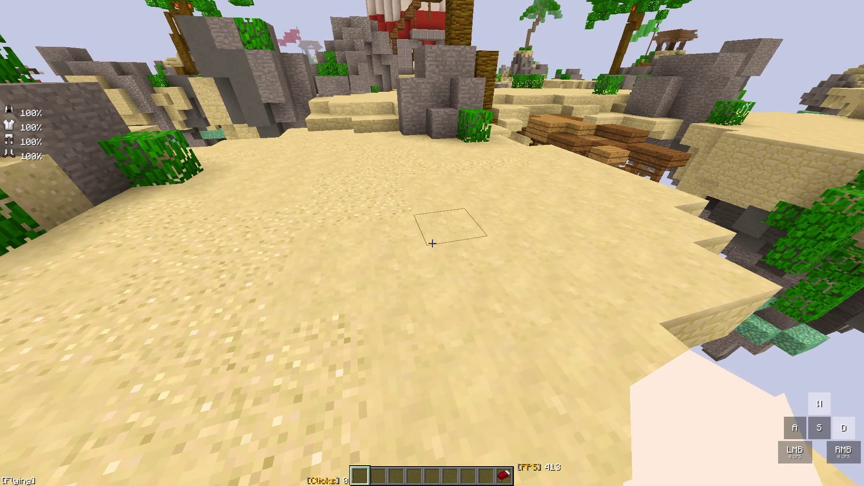
Fly around the floating islands, examining the surroundings, the character's appearance and the inventory
{"action": "key", "text": "w"}
{"action": "key", "text": "a"}
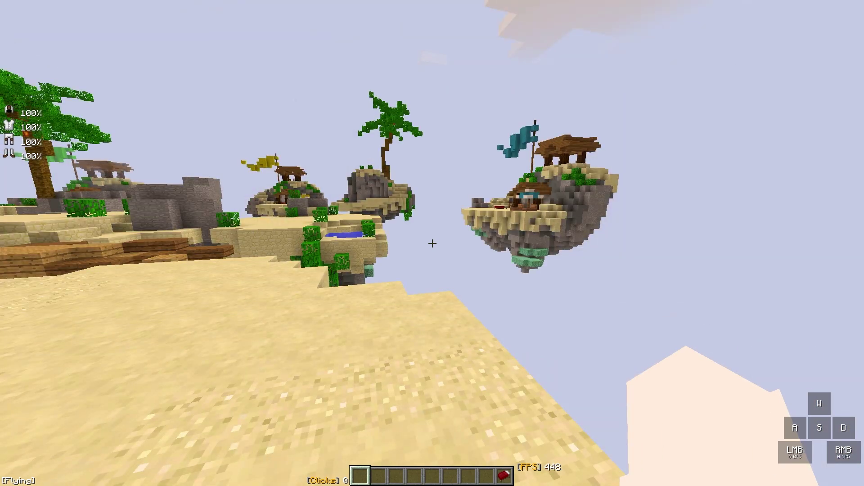
{"action": "key", "text": "s"}
{"action": "left_click", "coordinate": [432, 243]}
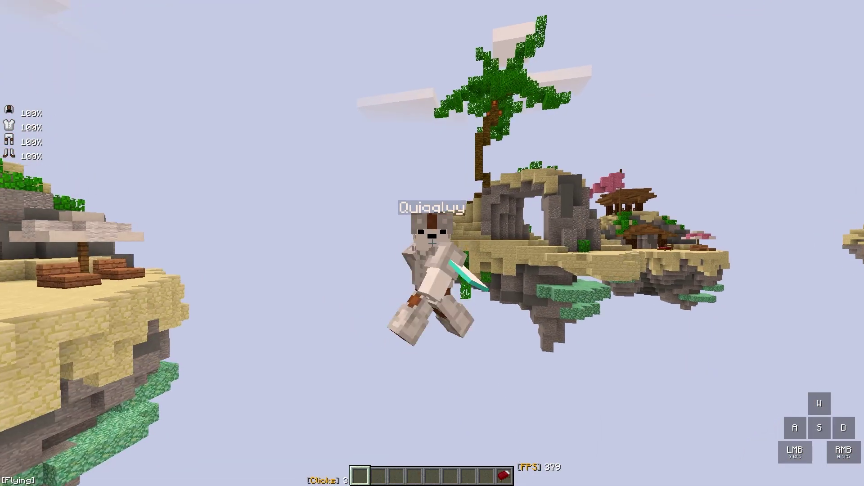
{"action": "key", "text": "e"}
{"action": "key", "text": "e"}
{"action": "key", "text": "s"}
{"action": "left_click", "coordinate": [433, 243]}
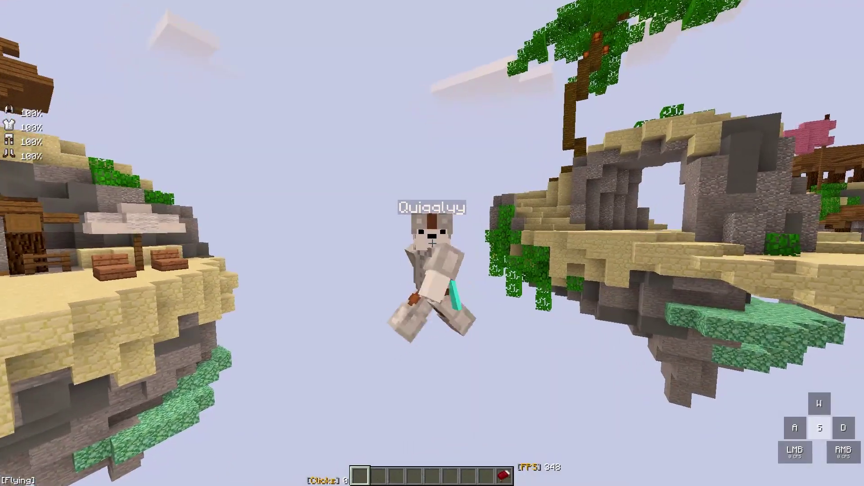
{"action": "key", "text": "e"}
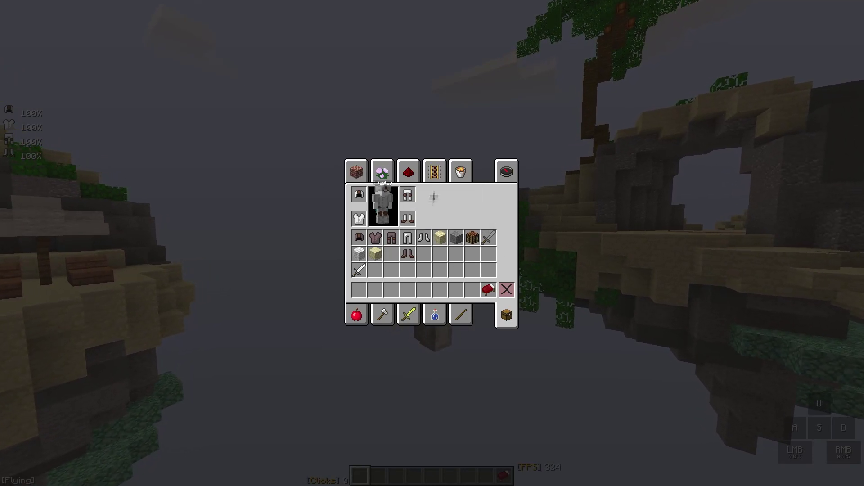
{"action": "key", "text": "e"}
{"action": "key", "text": "w"}
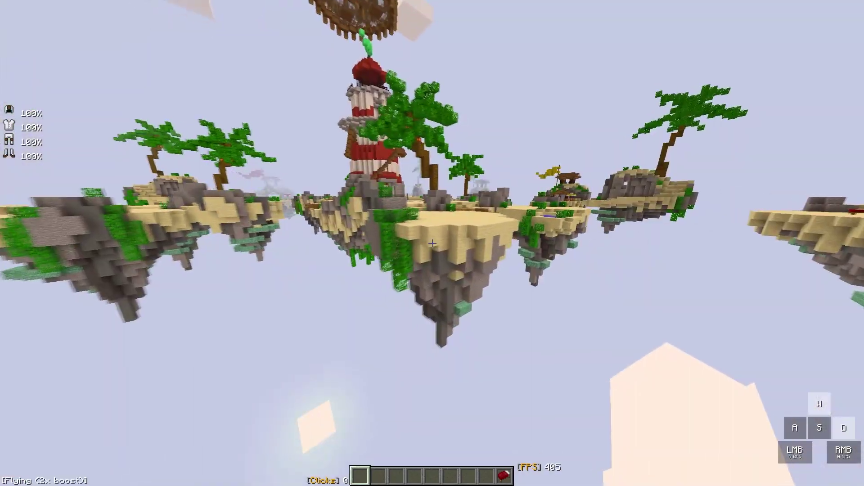
{"action": "key", "text": "d"}
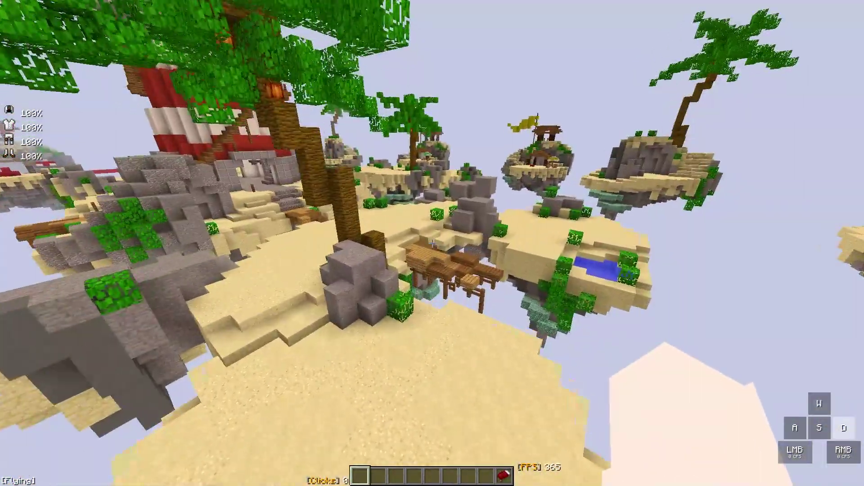
{"action": "key", "text": "s"}
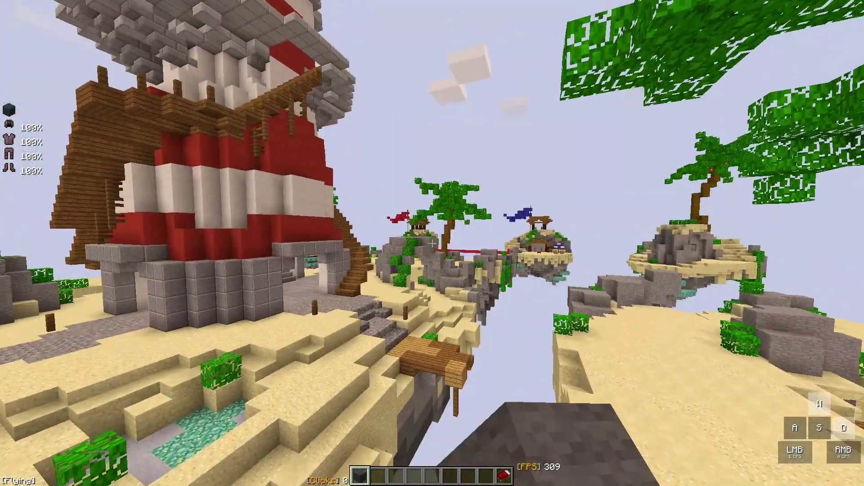
Fly to the outer sand island with the red bed and find an edge suitable for bridging
{"action": "left_click", "coordinate": [432, 243]}
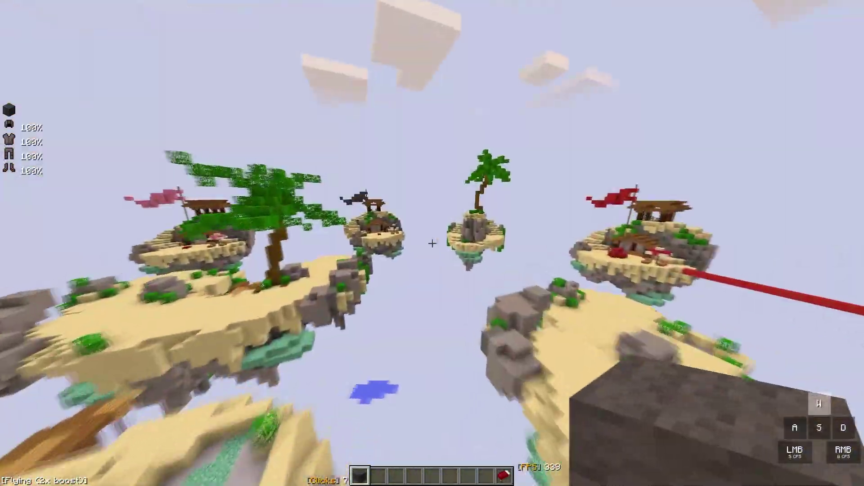
{"action": "left_click", "coordinate": [432, 243]}
{"action": "left_click", "coordinate": [432, 243]}
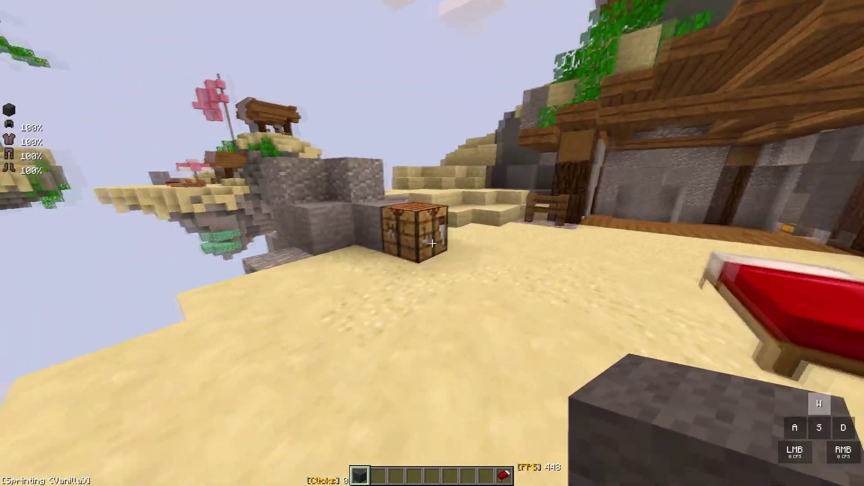
{"action": "left_click", "coordinate": [432, 243]}
{"action": "key", "text": "d"}
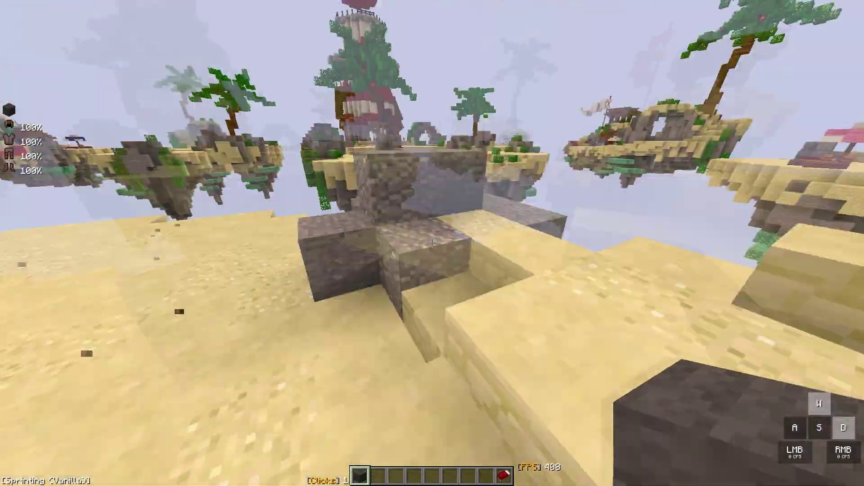
{"action": "key", "text": "e"}
{"action": "key", "text": "e"}
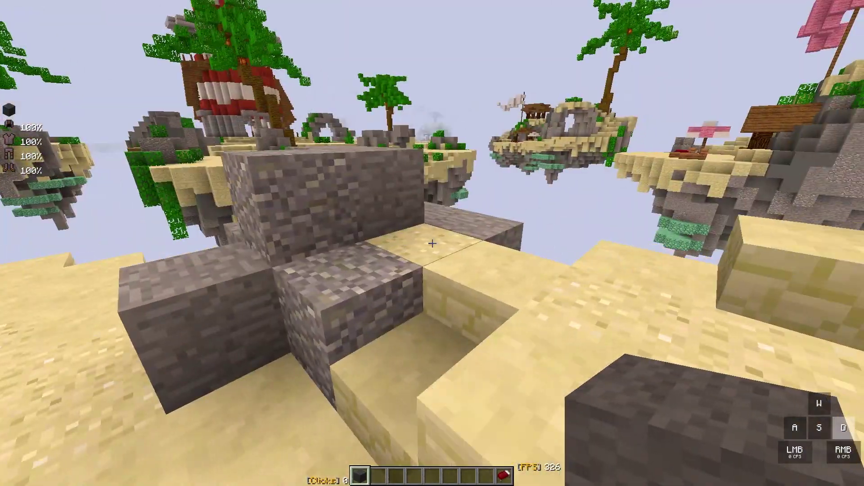
{"action": "key", "text": "w"}
{"action": "key", "text": "a"}
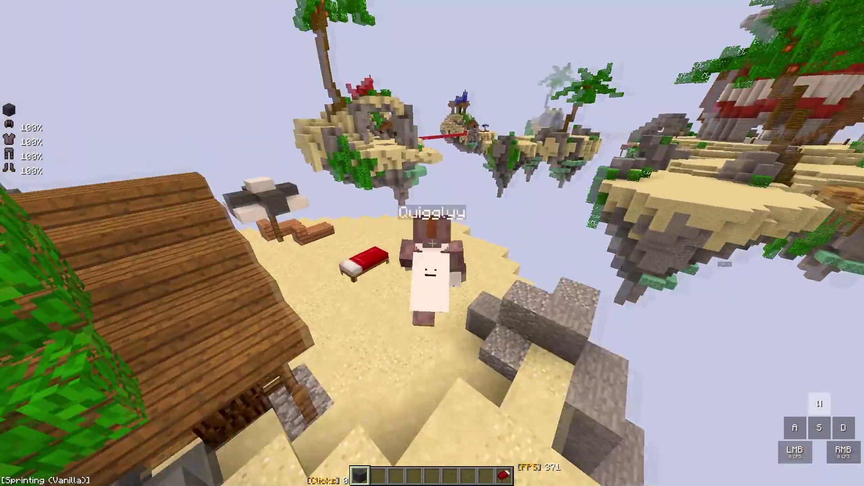
{"action": "key", "text": "d"}
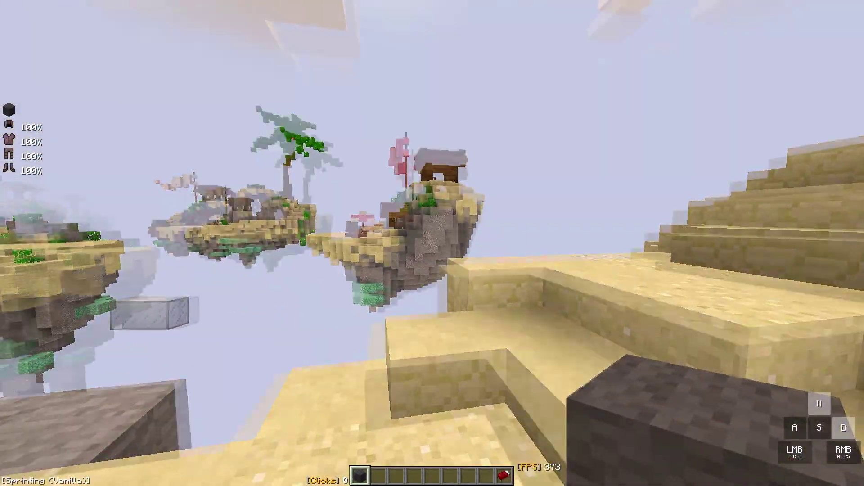
{"action": "left_click", "coordinate": [432, 244]}
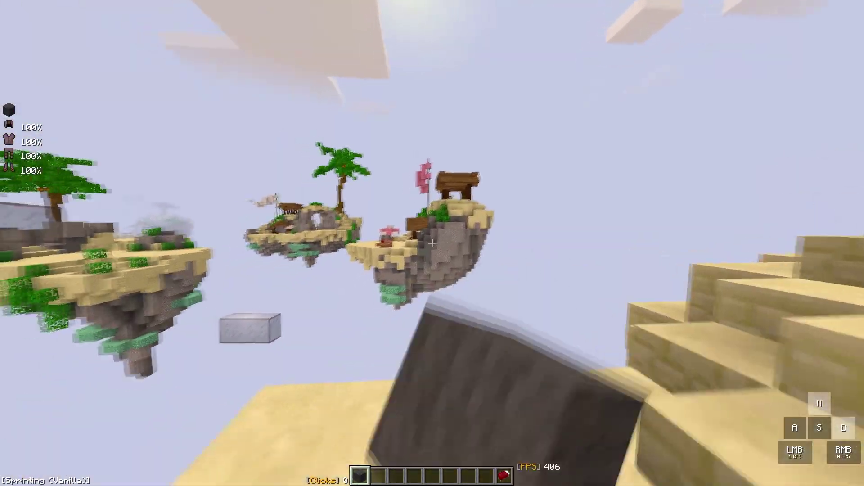
Position the character at the sand island's outer edge and start a replay recording
{"action": "key", "text": "c"}
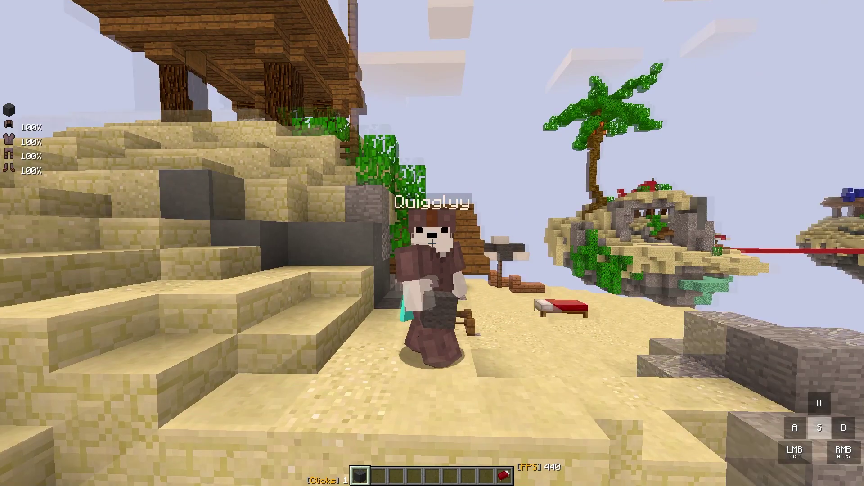
{"action": "key", "text": "w"}
{"action": "key", "text": "c"}
{"action": "key", "text": "c"}
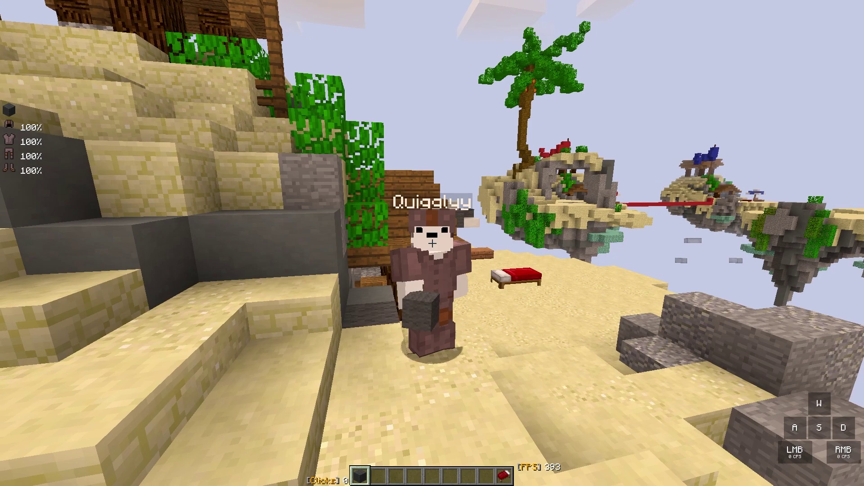
{"action": "key", "text": "w"}
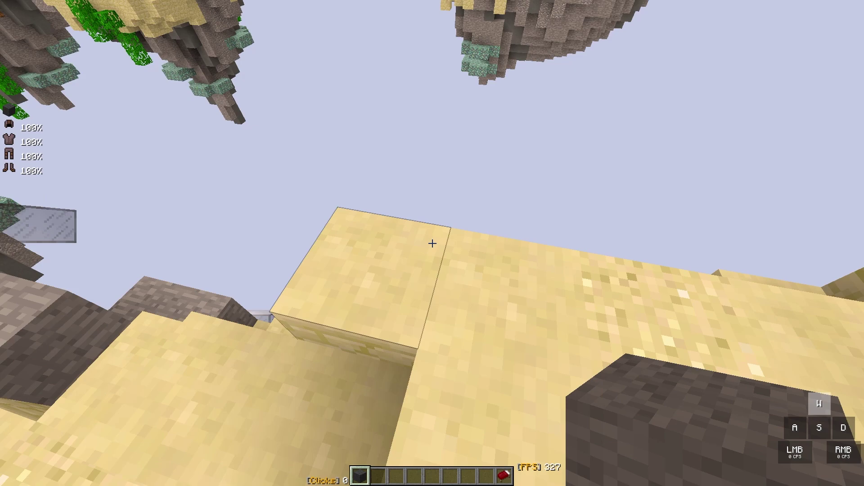
{"action": "key", "text": "s"}
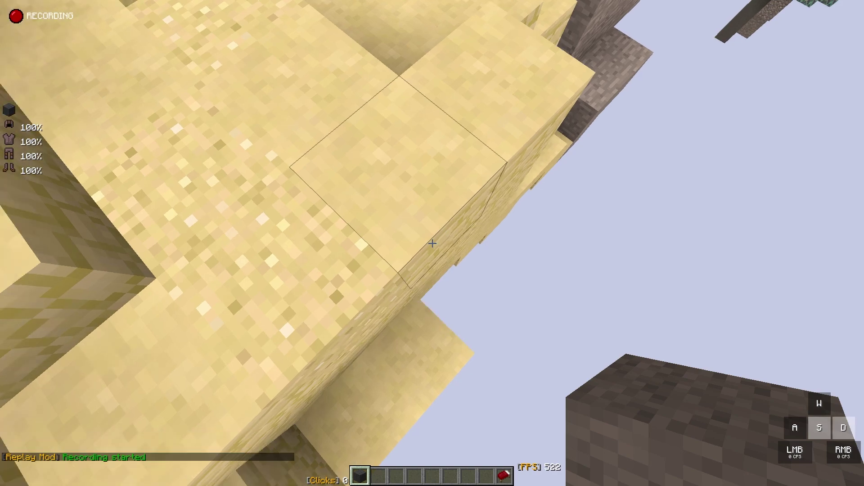
Try to bridge outward from the sand island's edge with the dark gray blocks
{"action": "right_click", "coordinate": [432, 243]}
{"action": "right_click", "coordinate": [432, 243]}
{"action": "right_click", "coordinate": [432, 243]}
{"action": "right_click", "coordinate": [432, 243]}
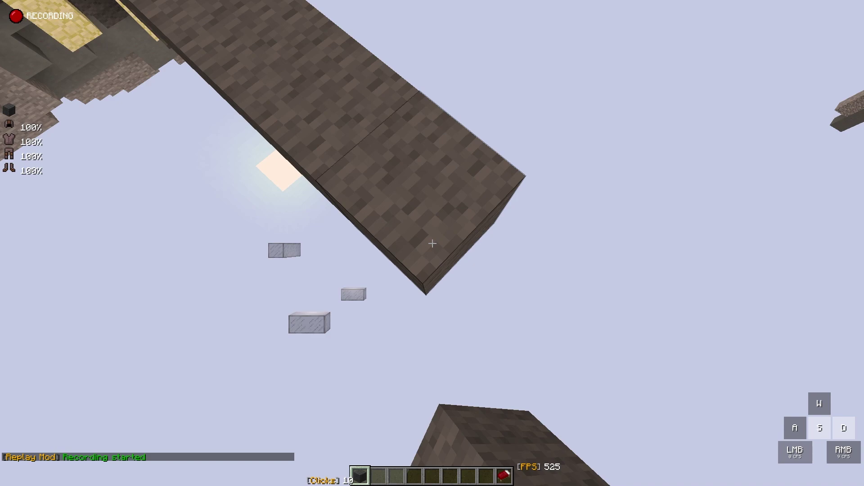
Break the dark gray blocks of the first bridge and return to the island's edge
{"action": "left_click", "coordinate": [432, 243]}
{"action": "left_click", "coordinate": [432, 243]}
{"action": "left_click", "coordinate": [432, 243]}
{"action": "left_click", "coordinate": [432, 243]}
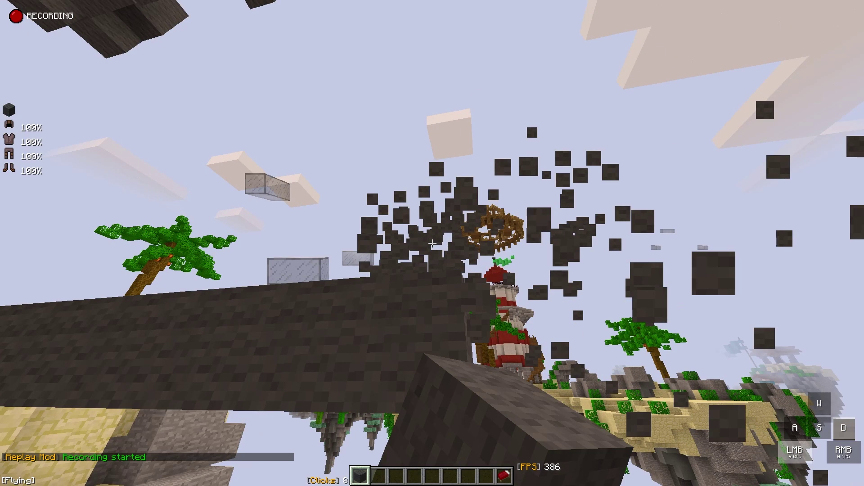
{"action": "left_click", "coordinate": [432, 243]}
{"action": "left_click", "coordinate": [432, 243]}
{"action": "left_click", "coordinate": [432, 243]}
{"action": "left_click", "coordinate": [432, 243]}
{"action": "key", "text": "d"}
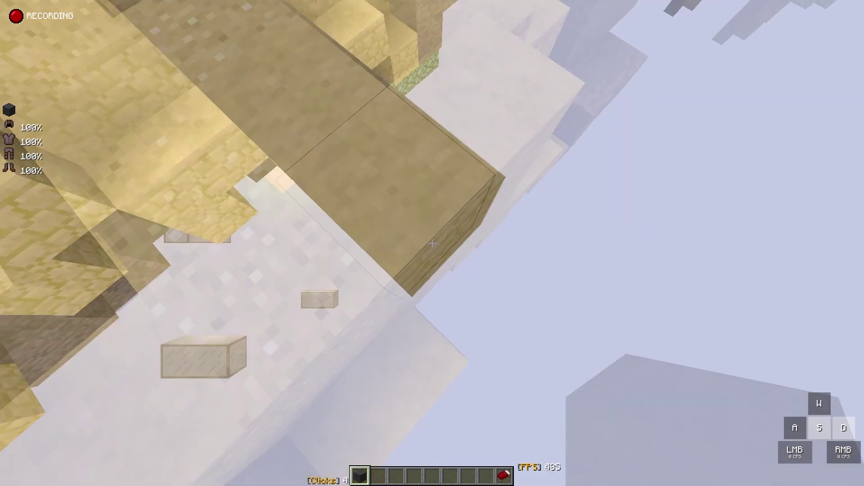
Bridge with dark gray blocks from the sand island's edge to the neighbouring island with the pink umbrella
{"action": "right_click", "coordinate": [432, 243]}
{"action": "right_click", "coordinate": [432, 243]}
{"action": "right_click", "coordinate": [432, 243]}
{"action": "right_click", "coordinate": [432, 243]}
{"action": "right_click", "coordinate": [433, 244]}
{"action": "right_click", "coordinate": [432, 244]}
{"action": "key", "text": "d"}
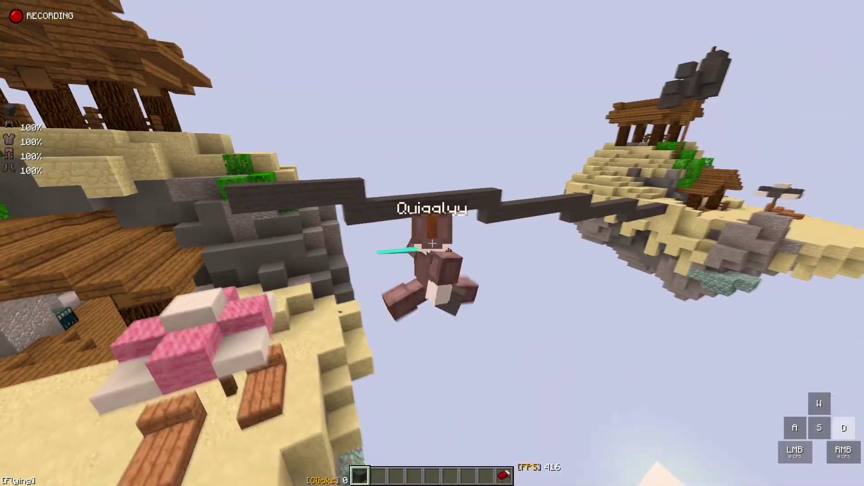
Save and quit the world to the title screen, keeping the replay file name 2021_11_13_20_07_13
{"action": "key", "text": "s"}
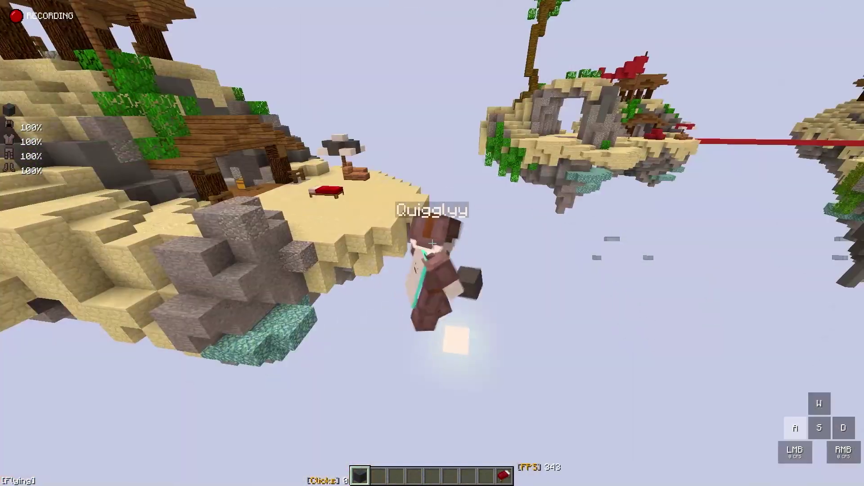
{"action": "key", "text": "F5"}
{"action": "key", "text": "F5"}
{"action": "key", "text": "Escape"}
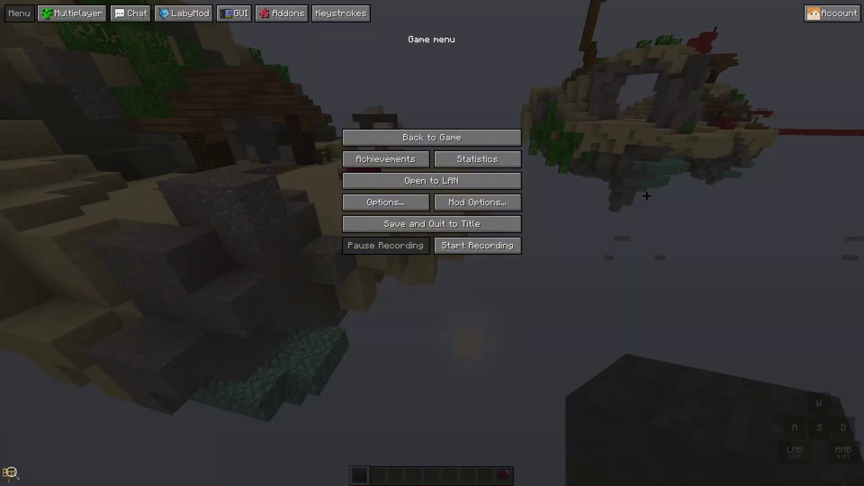
{"action": "left_click", "coordinate": [475, 230]}
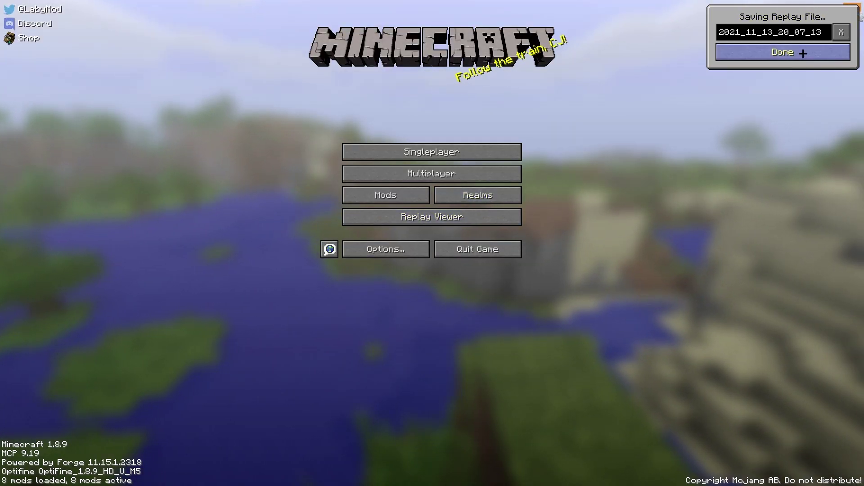
{"action": "left_click", "coordinate": [808, 53]}
Load the Lighthouse replay 2021_11_13_20_07_13 from the Replay Viewer
{"action": "left_click", "coordinate": [433, 214]}
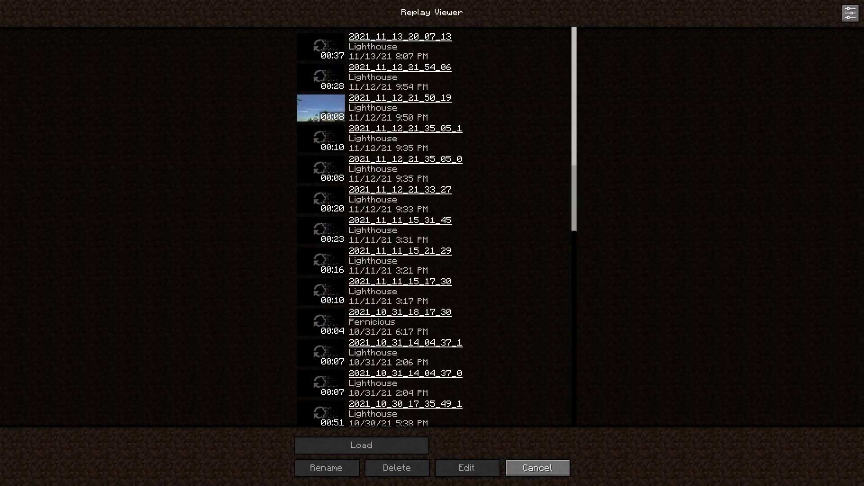
{"action": "left_click", "coordinate": [432, 47]}
{"action": "left_click", "coordinate": [362, 445]}
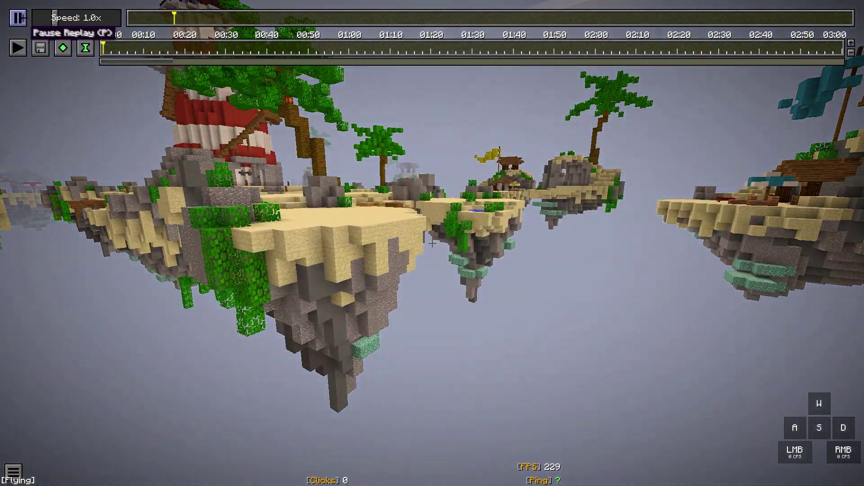
Save a thumbnail for the replay and open the player overview
{"action": "key", "text": "w"}
{"action": "key", "text": "d"}
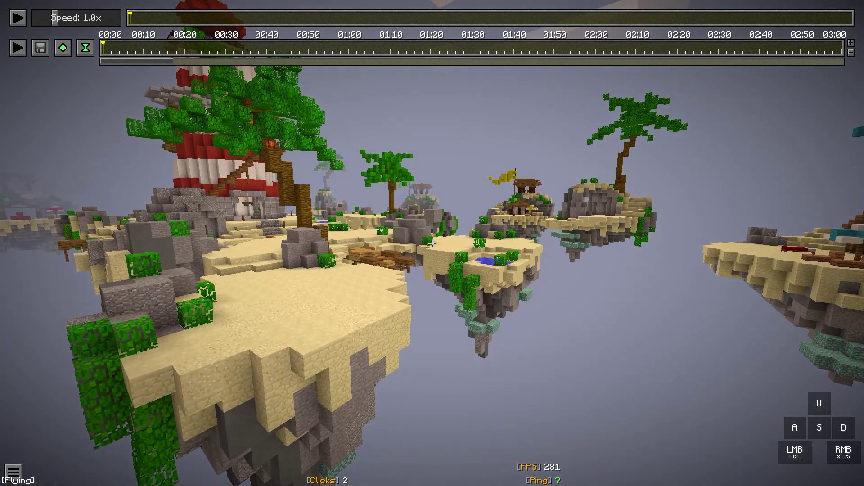
{"action": "key", "text": "n"}
{"action": "key", "text": "b"}
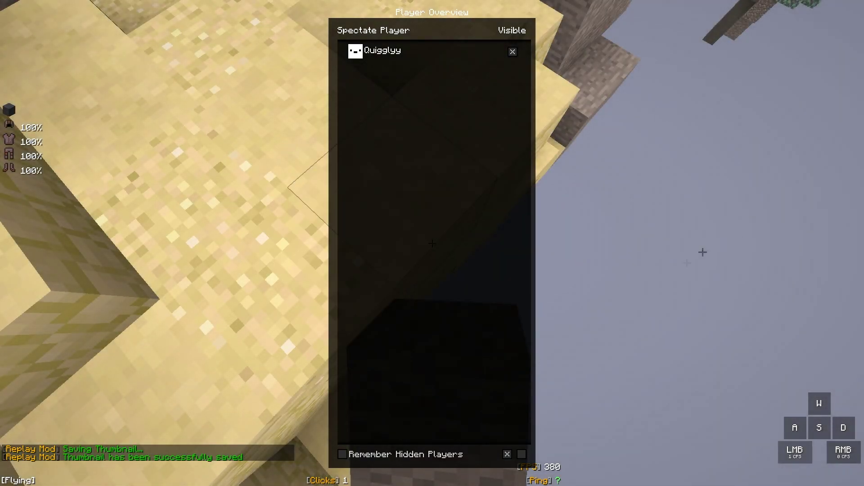
Close the player overview and fly the camera to a side view of the character on the sand island's edge
{"action": "left_click", "coordinate": [702, 248]}
{"action": "key", "text": "d"}
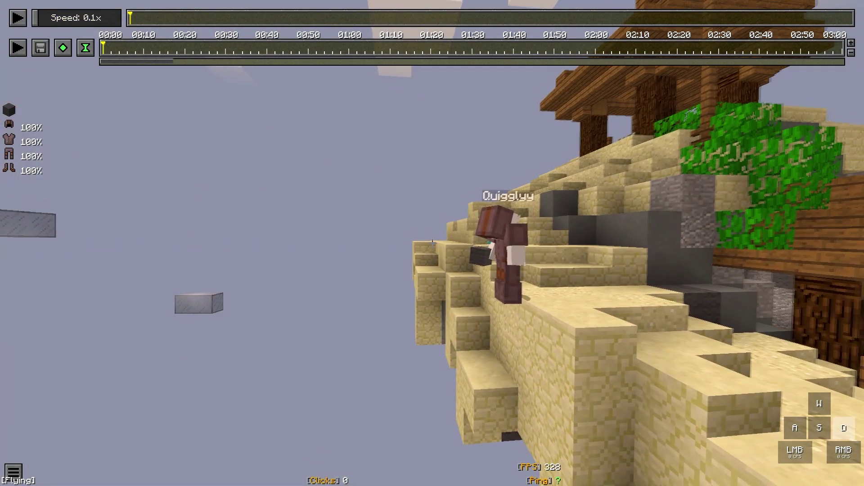
{"action": "key", "text": "a"}
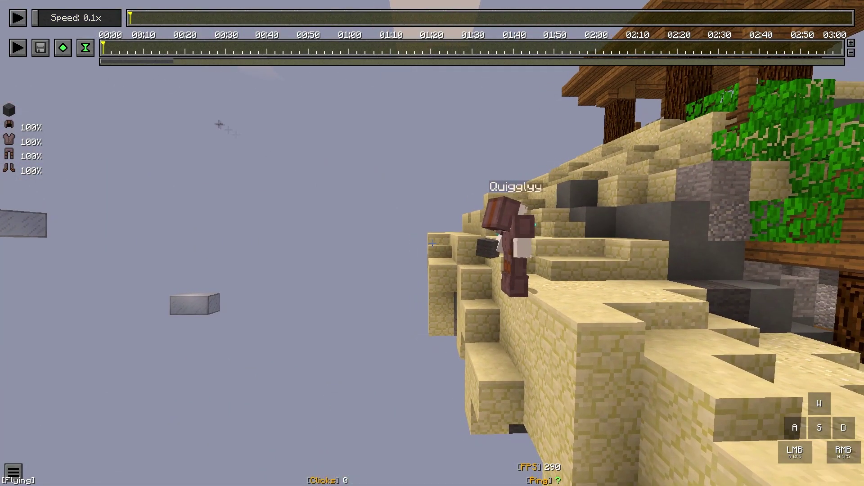
Play the replay at about 4.25x up to the bridging, slow it to 0.1x and pause with the character on the bridge
{"action": "left_click", "coordinate": [20, 18]}
{"action": "mouse_move", "coordinate": [79, 18]}
{"action": "left_mouse_down"}
{"action": "mouse_move", "coordinate": [103, 19]}
{"action": "mouse_move", "coordinate": [69, 27]}
{"action": "left_mouse_up"}
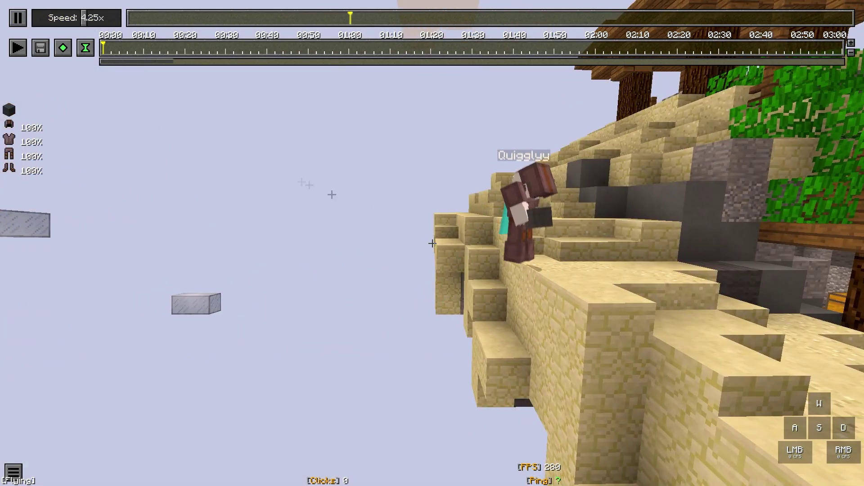
{"action": "left_click_drag", "start_coordinate": [81, 21], "coordinate": [34, 23]}
{"action": "key", "text": "t"}
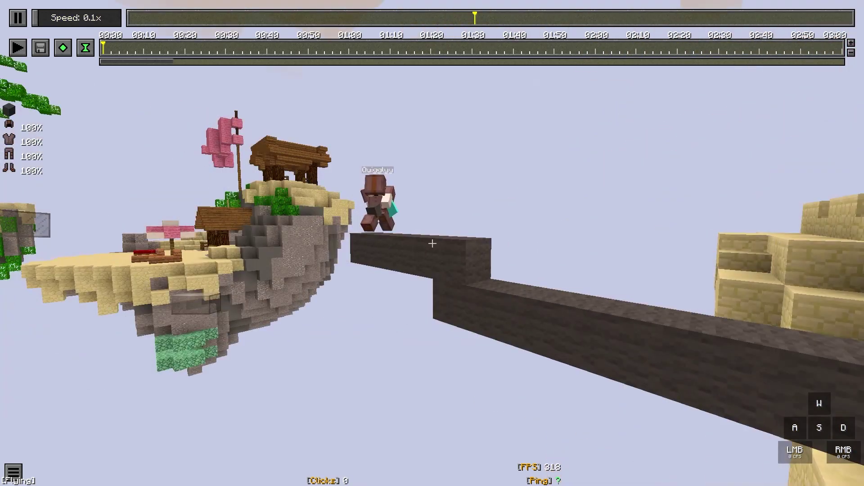
{"action": "left_click", "coordinate": [18, 18]}
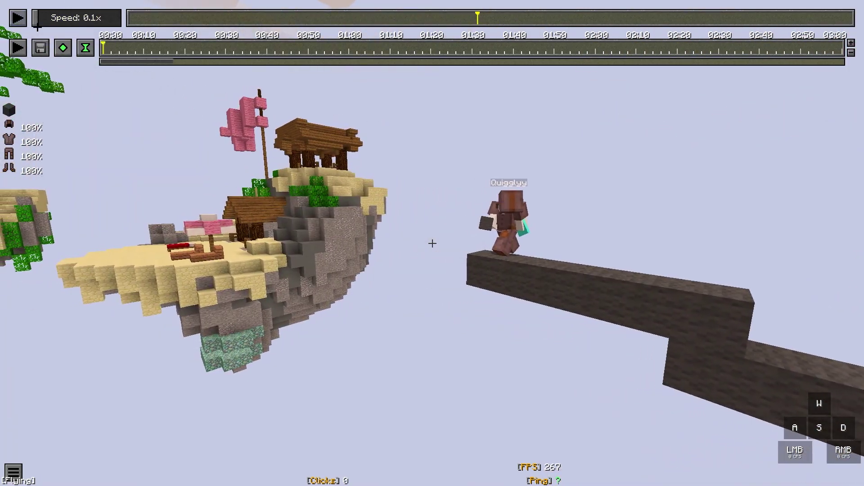
{"action": "left_click", "coordinate": [38, 27]}
Fly the paused replay's camera around the bridge to frame the character between the two islands
{"action": "key", "text": "w"}
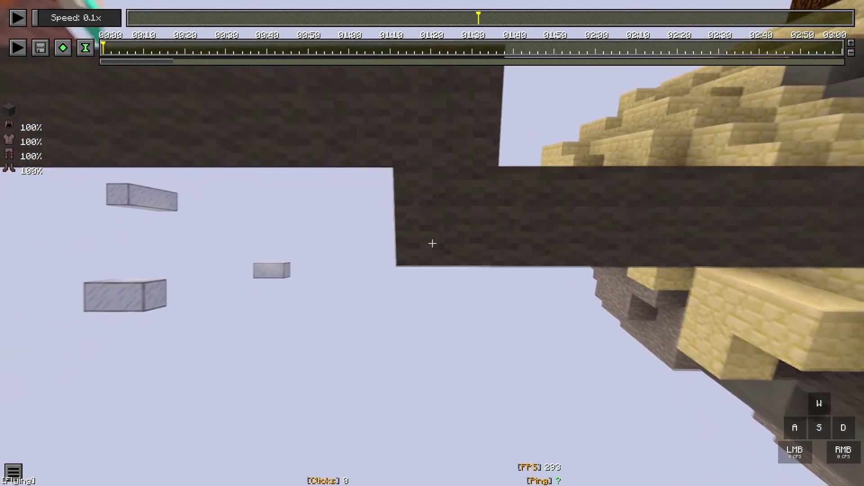
{"action": "key", "text": "s"}
{"action": "key", "text": "space"}
{"action": "key", "text": "w"}
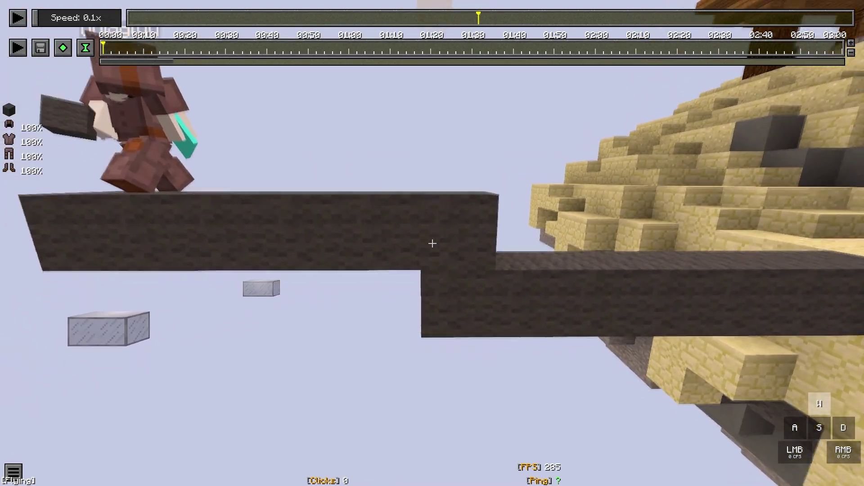
{"action": "key", "text": "a"}
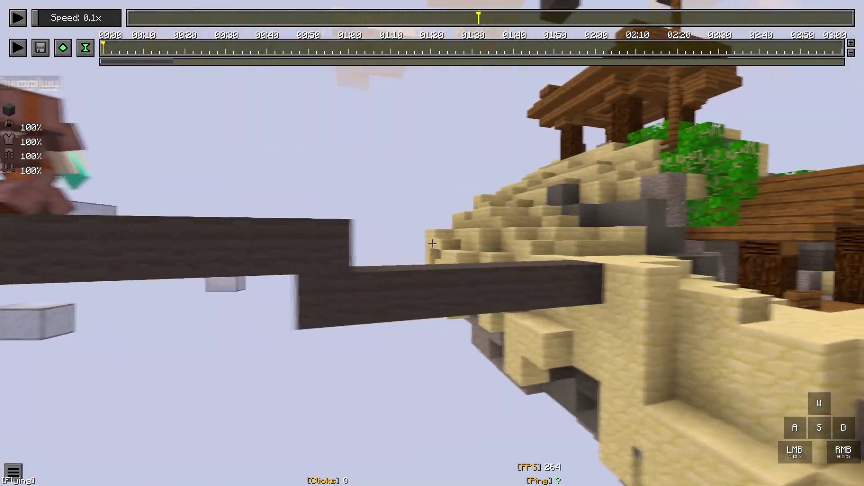
{"action": "key", "text": "w"}
{"action": "key", "text": "a"}
{"action": "key", "text": "w"}
{"action": "key", "text": "d"}
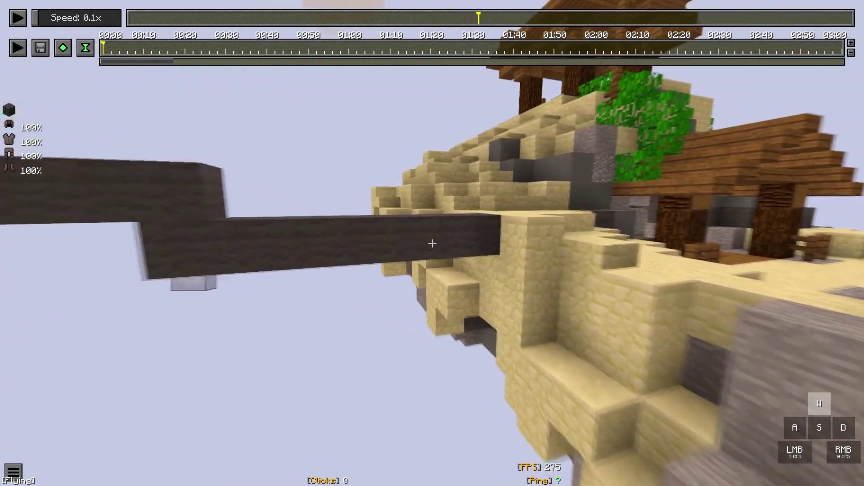
{"action": "key", "text": "w"}
{"action": "key", "text": "a"}
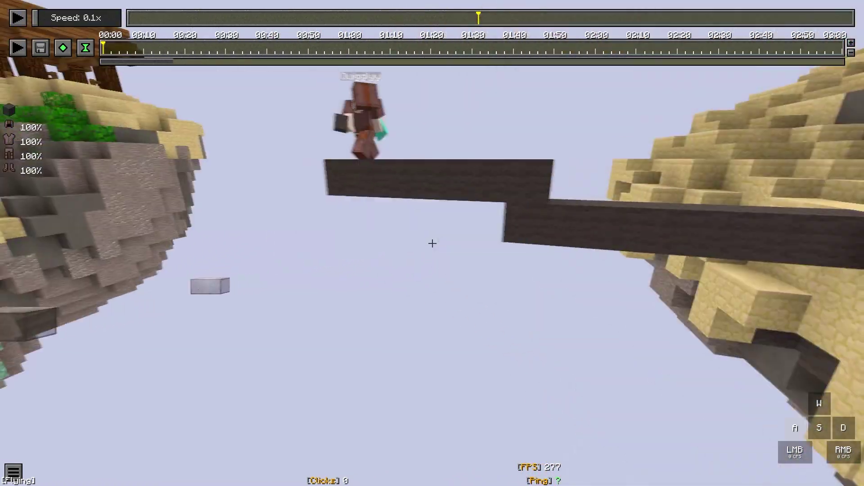
Resume the replay while adjusting the camera, pause it and jump back to the start of the bridge
{"action": "key", "text": "p"}
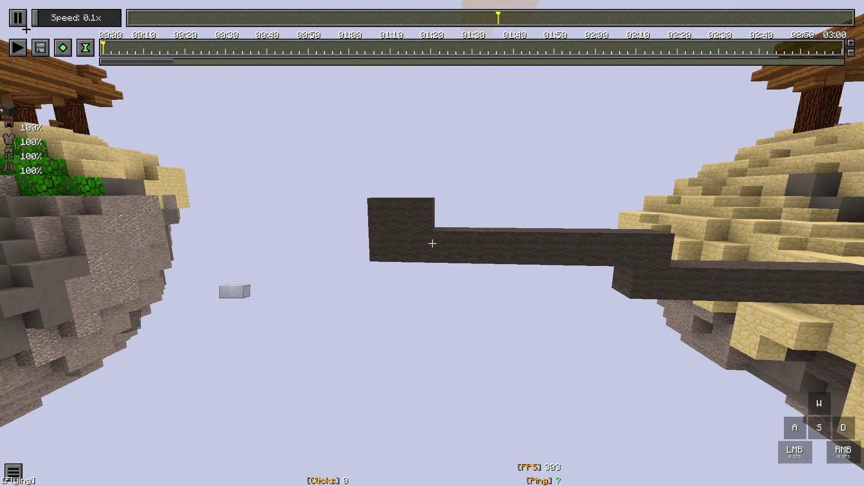
{"action": "key", "text": "t"}
{"action": "key", "text": "w"}
{"action": "left_click", "coordinate": [432, 243]}
{"action": "key", "text": "a"}
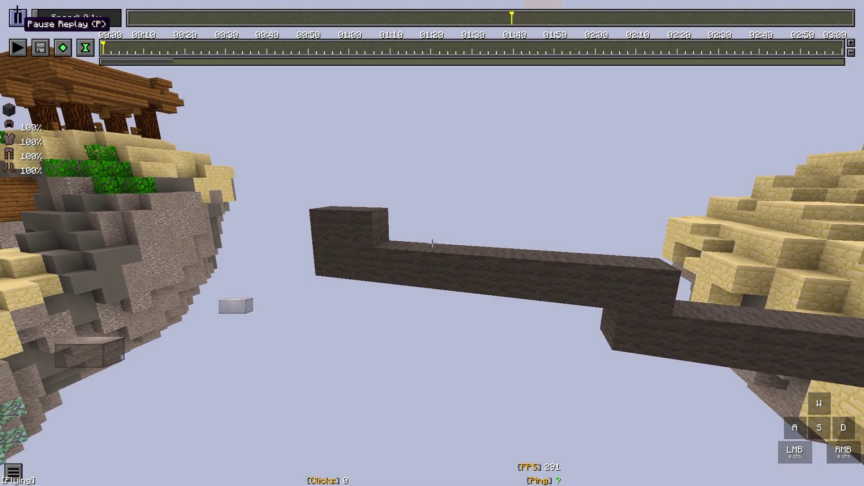
{"action": "left_click", "coordinate": [17, 17]}
{"action": "left_click", "coordinate": [440, 18]}
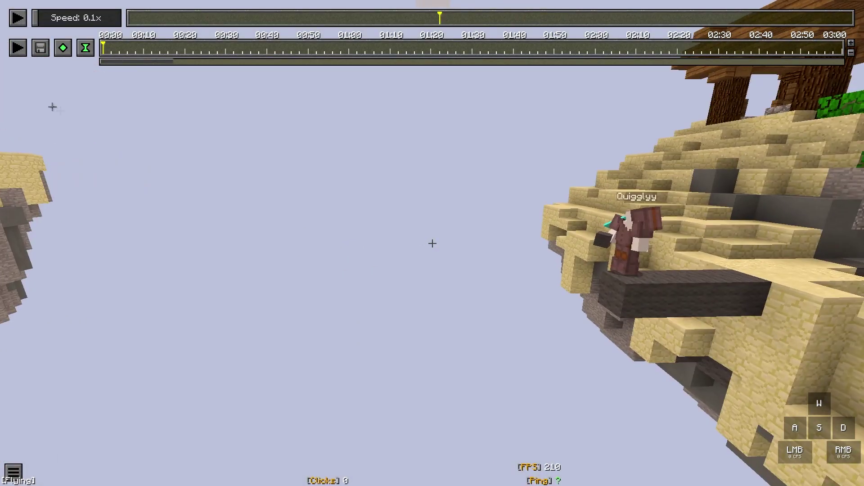
Play the replay again, slow it to 0.1x and pause with the character at the end of the upper bridge section
{"action": "left_click", "coordinate": [17, 17]}
{"action": "mouse_move", "coordinate": [35, 17]}
{"action": "left_mouse_down"}
{"action": "mouse_move", "coordinate": [56, 18]}
{"action": "mouse_move", "coordinate": [35, 18]}
{"action": "left_mouse_up"}
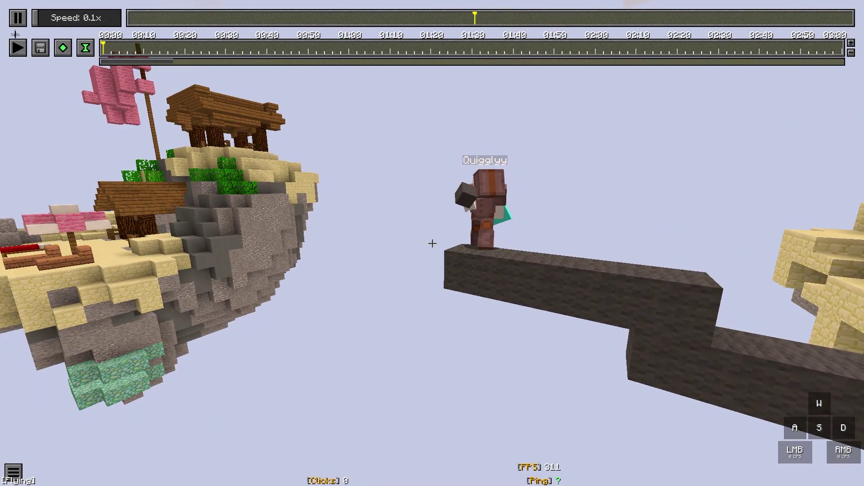
{"action": "left_click", "coordinate": [18, 17]}
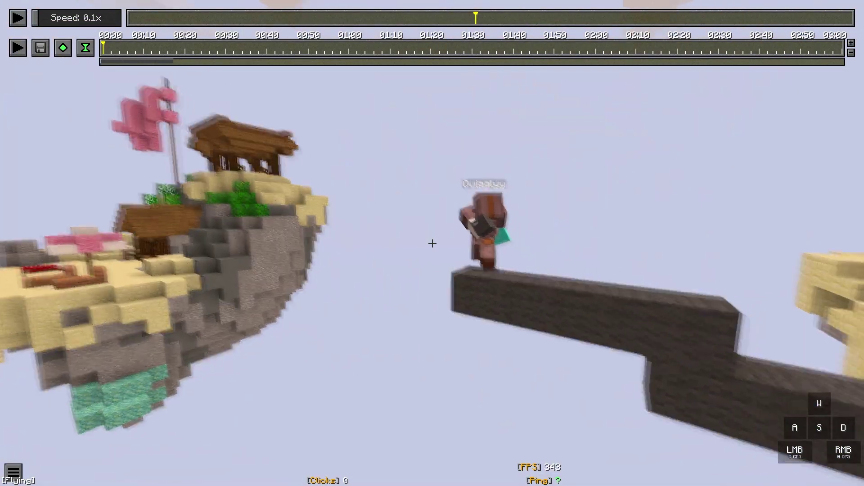
Set the field of view to 30 in the game options and return to the replay
{"action": "key", "text": "Escape"}
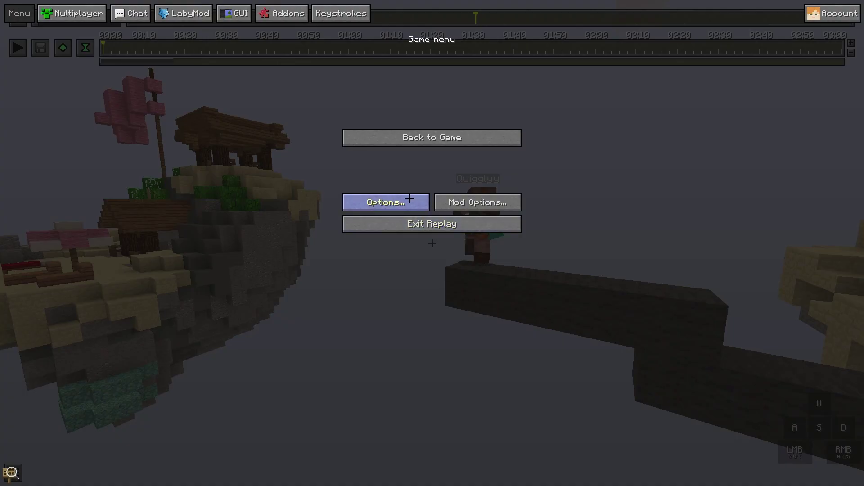
{"action": "left_click", "coordinate": [409, 198]}
{"action": "key", "text": "Escape"}
{"action": "key", "text": "Escape"}
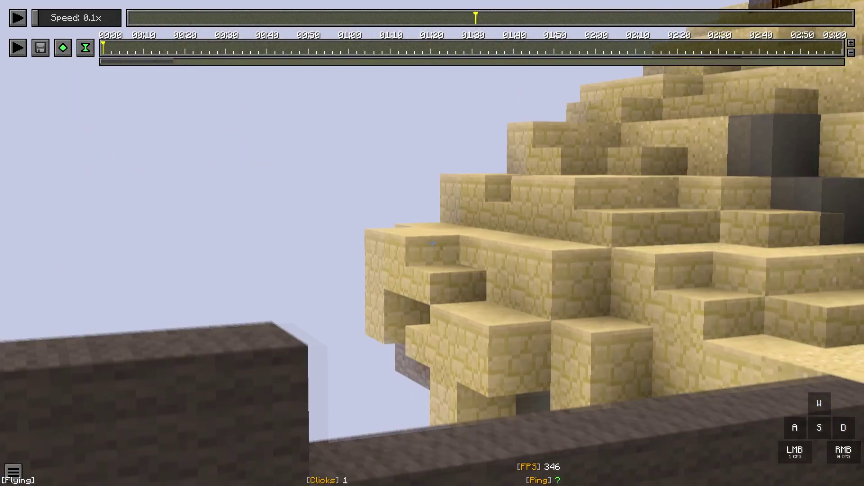
Fly the camera around the bridge to frame a close shot of the character with the sand island behind
{"action": "key", "text": "shift"}
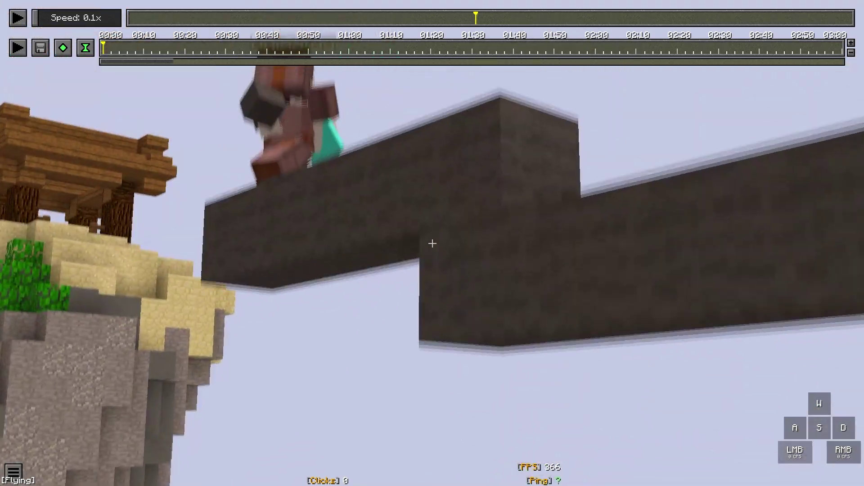
{"action": "key", "text": "space"}
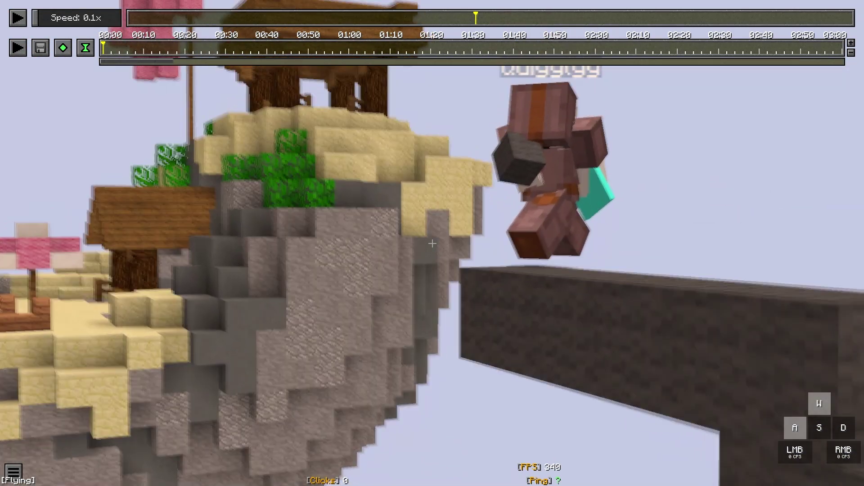
{"action": "key", "text": "a"}
{"action": "key", "text": "s"}
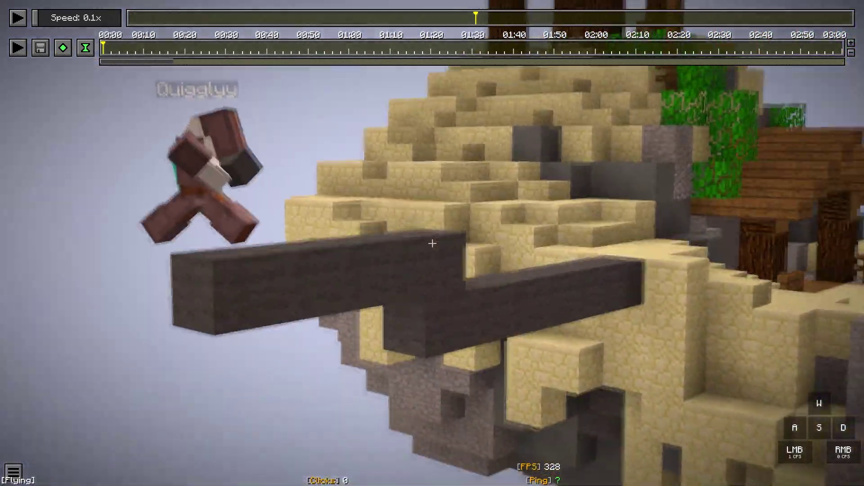
{"action": "left_click", "coordinate": [432, 243]}
{"action": "key", "text": "d"}
{"action": "key", "text": "w"}
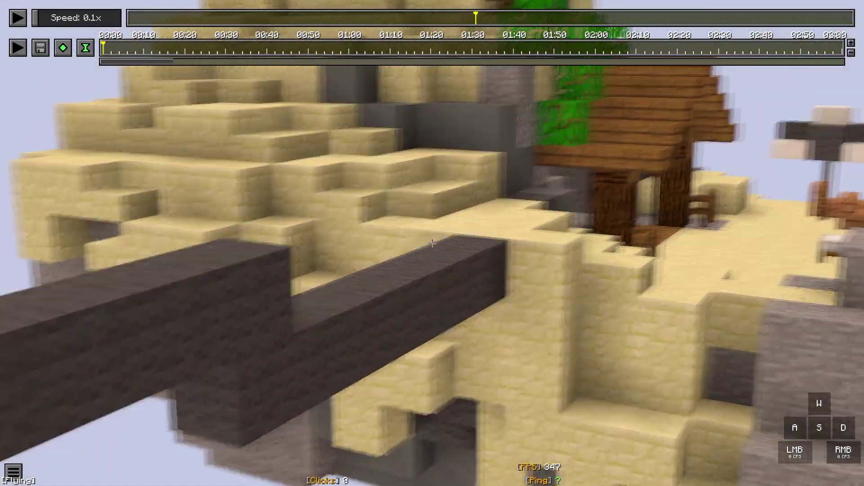
{"action": "key", "text": "a"}
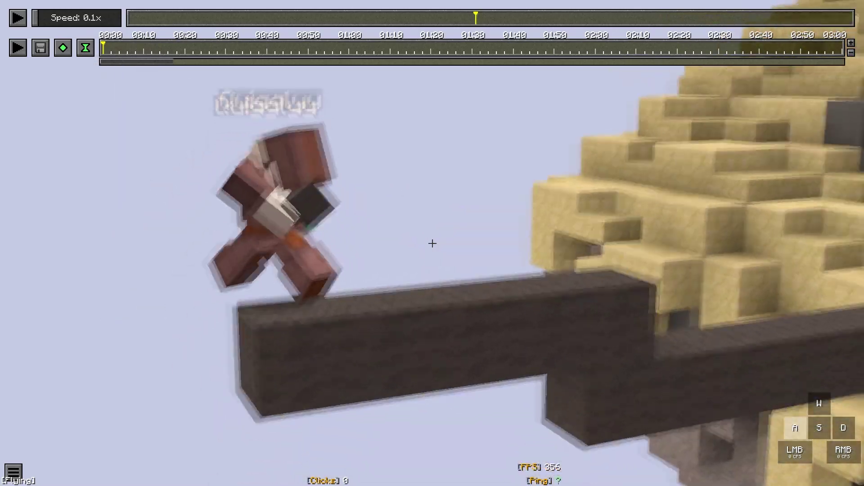
{"action": "key", "text": "d"}
{"action": "left_click", "coordinate": [432, 243]}
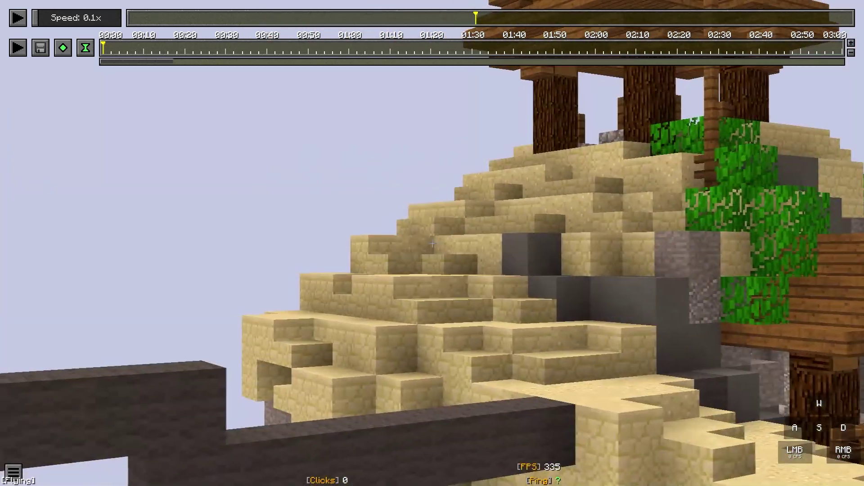
{"action": "key", "text": "w"}
{"action": "key", "text": "a"}
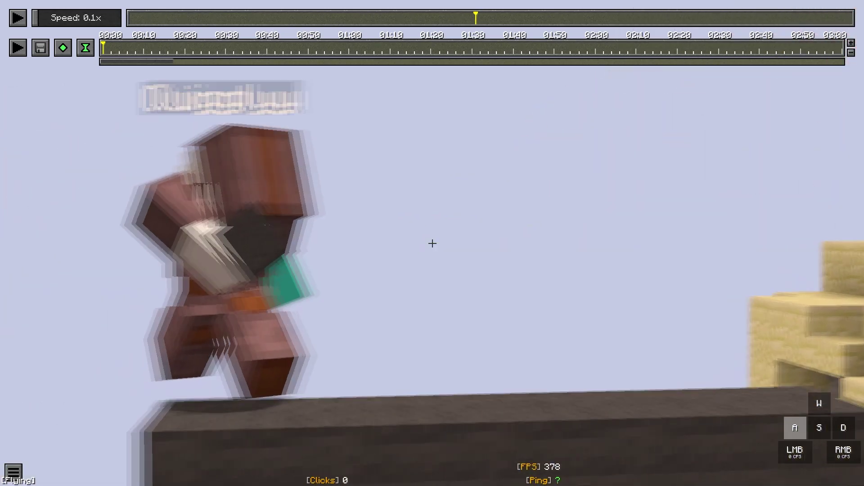
Apply the SEUS-Renewed-v1.0.1.zip shader pack in the video settings
{"action": "key", "text": "Escape"}
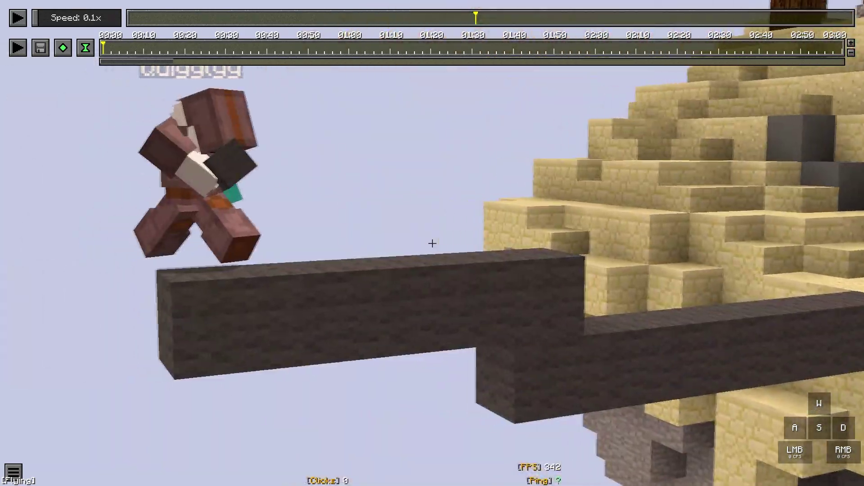
{"action": "key", "text": "Escape"}
{"action": "left_click", "coordinate": [408, 208]}
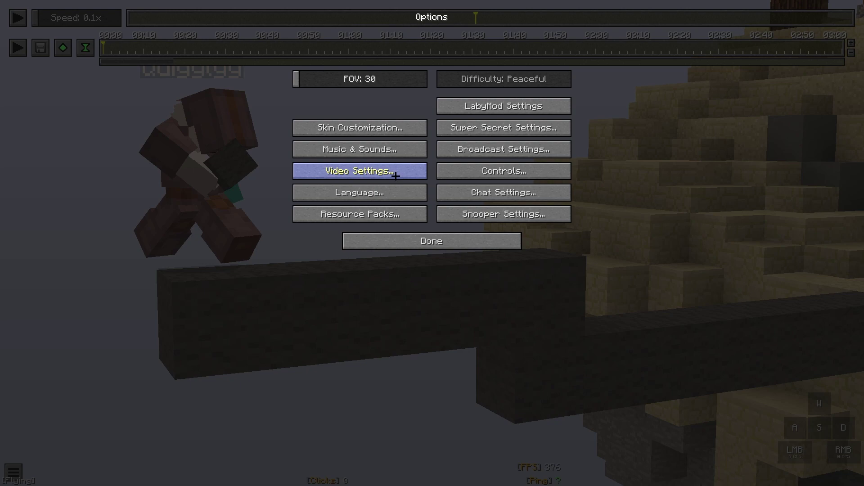
{"action": "left_click", "coordinate": [395, 175]}
{"action": "left_click", "coordinate": [379, 195]}
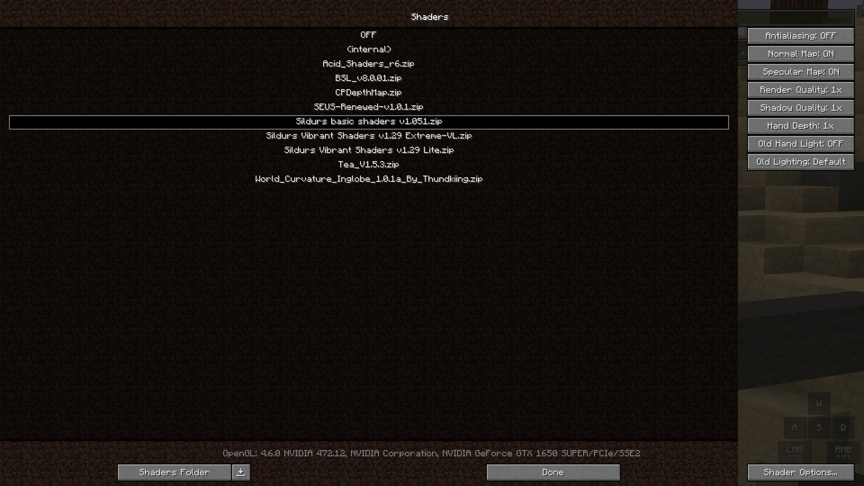
{"action": "left_click", "coordinate": [369, 108]}
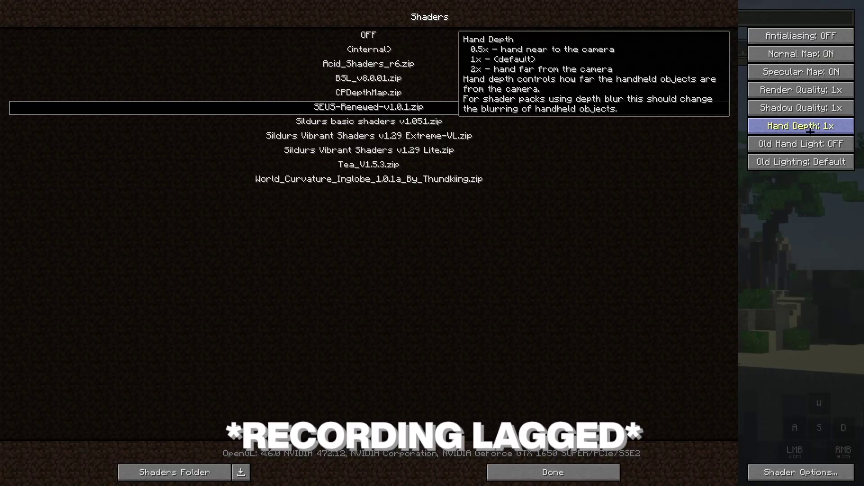
Adjust the shader's hand depth, shadow quality and render quality, and take a screenshot of the framed character
{"action": "left_click", "coordinate": [810, 127]}
{"action": "left_click", "coordinate": [809, 108]}
{"action": "left_click", "coordinate": [807, 90]}
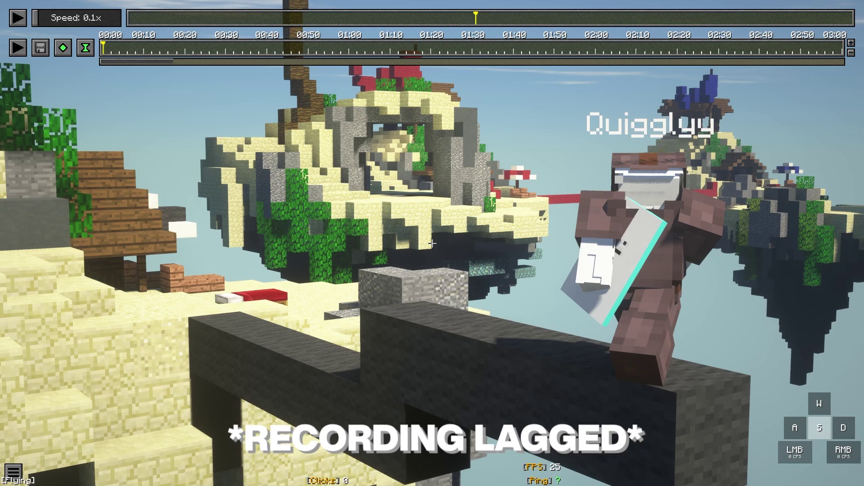
{"action": "key", "text": "F2"}
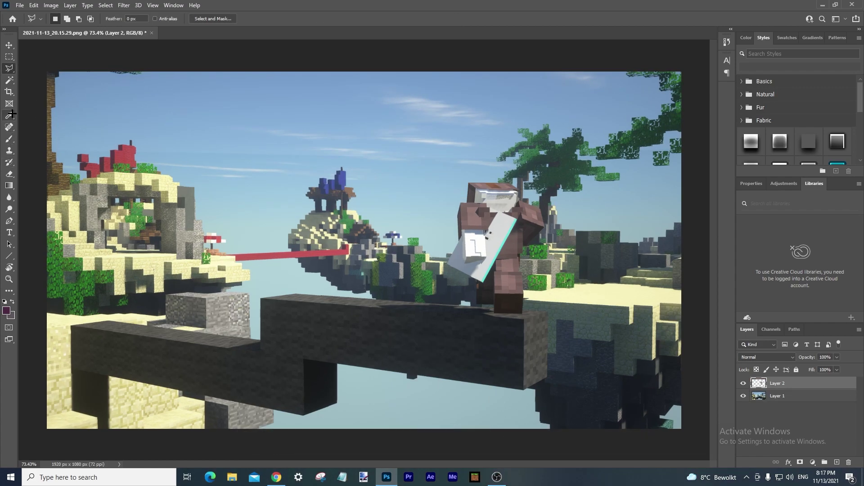
Trace the character from the boot up to the arm with the Polygonal Lasso tool and put the cut-out on its own layer
{"action": "right_click", "coordinate": [9, 68]}
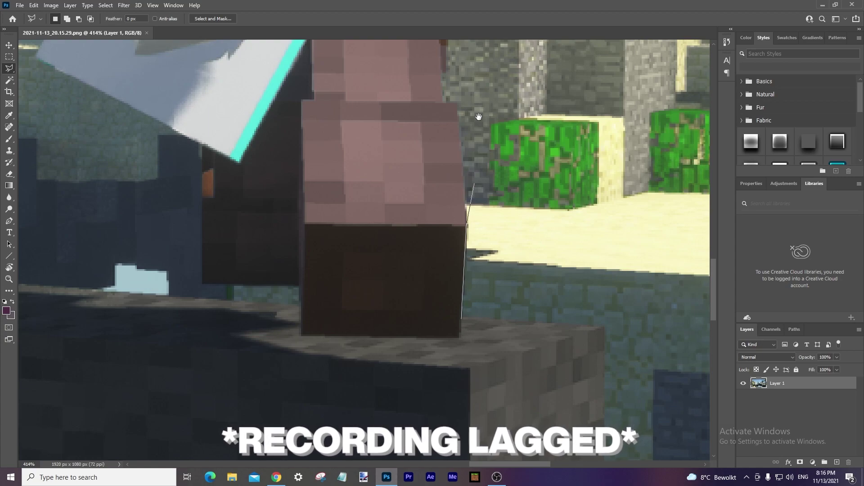
{"action": "left_click_drag", "start_coordinate": [479, 117], "coordinate": [447, 386]}
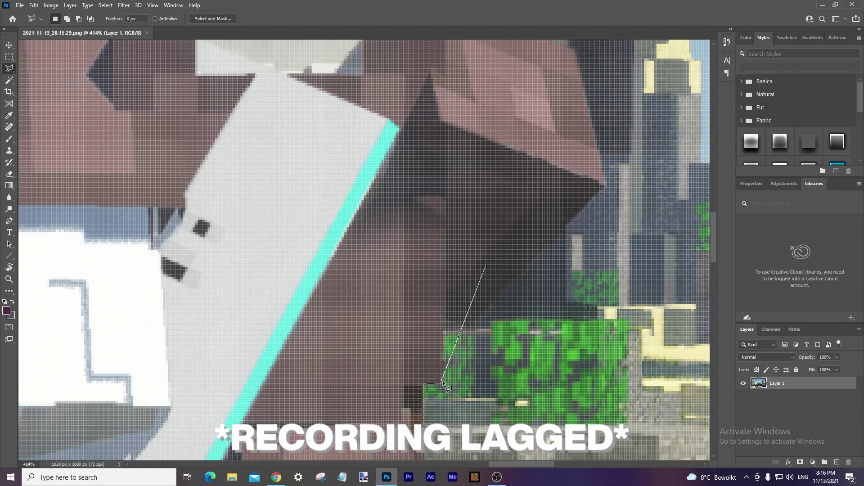
{"action": "scroll", "coordinate": [418, 255], "scroll_direction": "down", "scroll_amount": 3}
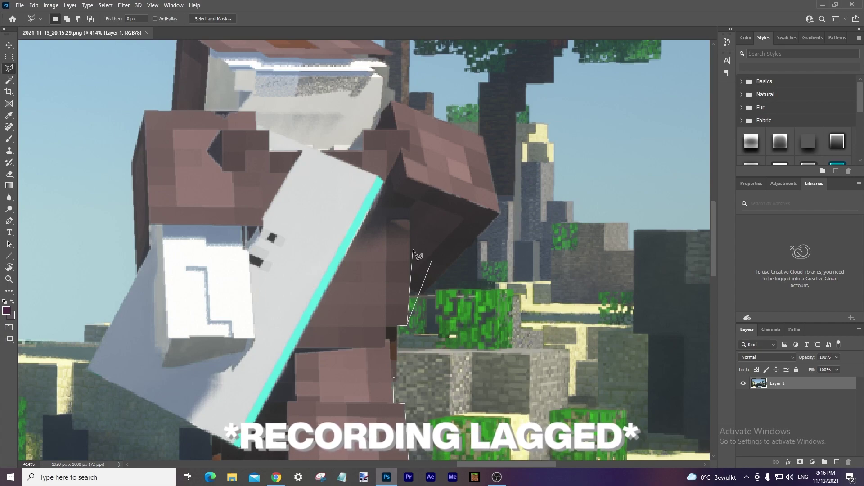
{"action": "left_click_drag", "start_coordinate": [413, 250], "coordinate": [435, 289]}
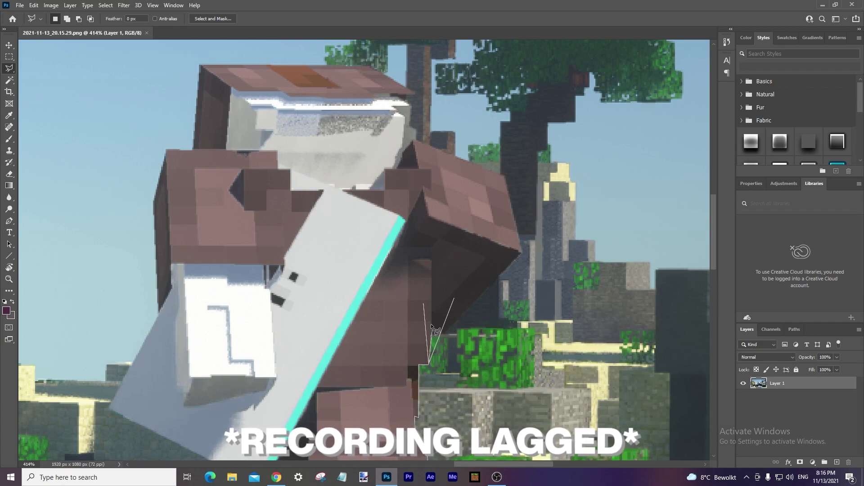
{"action": "scroll", "coordinate": [430, 323], "scroll_direction": "up", "scroll_amount": 1}
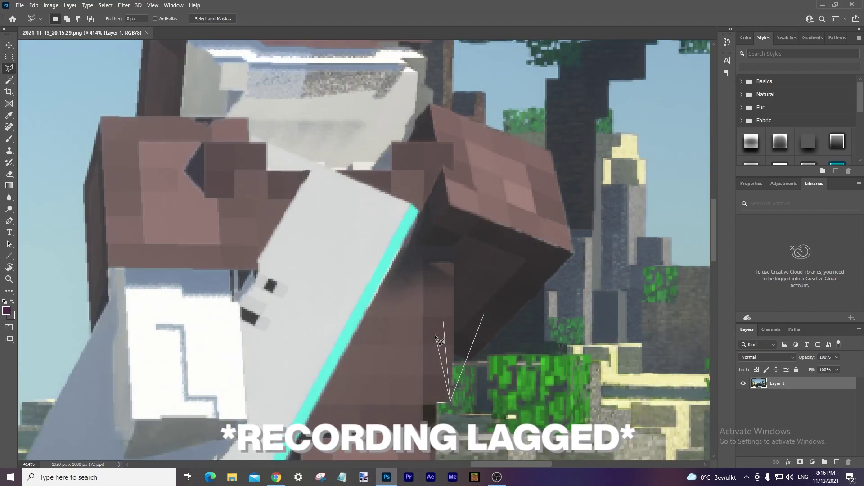
{"action": "scroll", "coordinate": [435, 336], "scroll_direction": "down", "scroll_amount": 3}
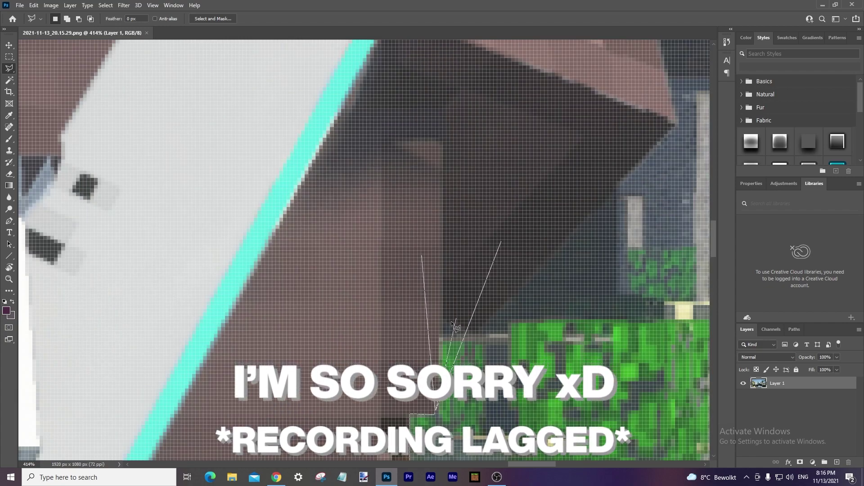
{"action": "scroll", "coordinate": [406, 288], "scroll_direction": "right", "scroll_amount": 2}
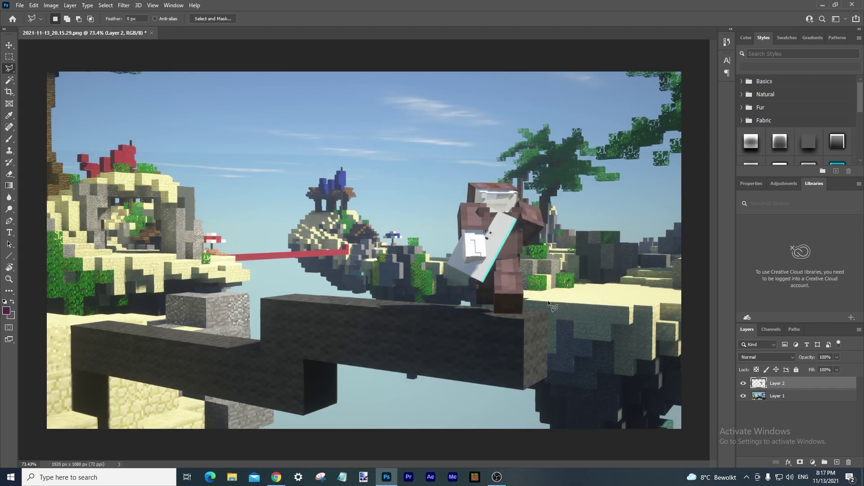
Toggle the visibility of Layer 1 to check the character cut-out on Layer 2
{"action": "right_click", "coordinate": [12, 71]}
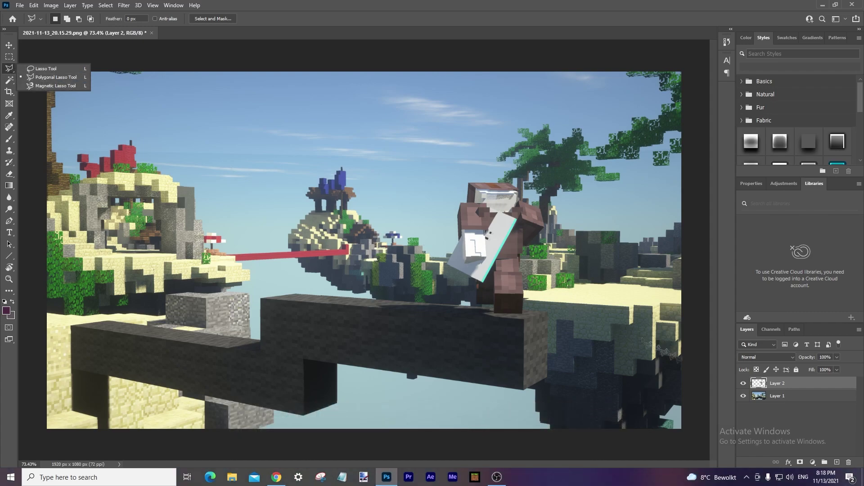
{"action": "left_click", "coordinate": [744, 396]}
{"action": "left_click", "coordinate": [744, 396]}
{"action": "left_click", "coordinate": [744, 396]}
{"action": "left_click", "coordinate": [744, 396]}
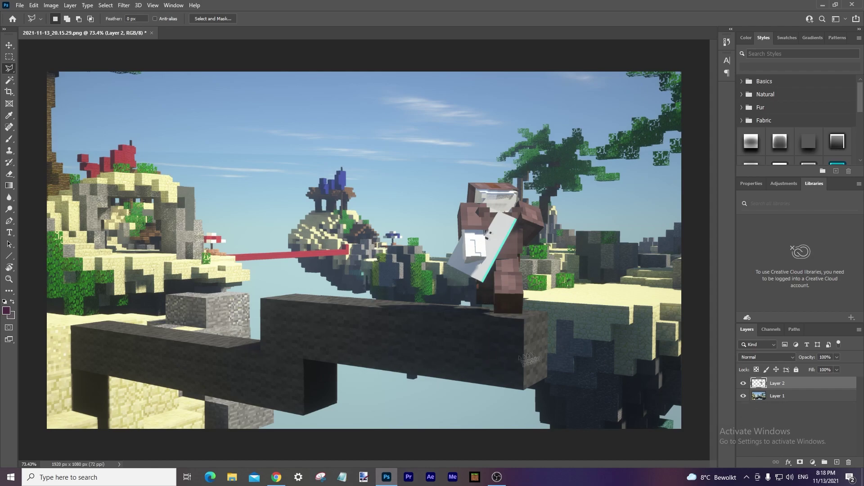
Cut out the dark bridge under the character with the Polygonal Lasso tool onto a new layer below Layer 2
{"action": "scroll", "coordinate": [453, 303], "scroll_direction": "up", "scroll_amount": 6}
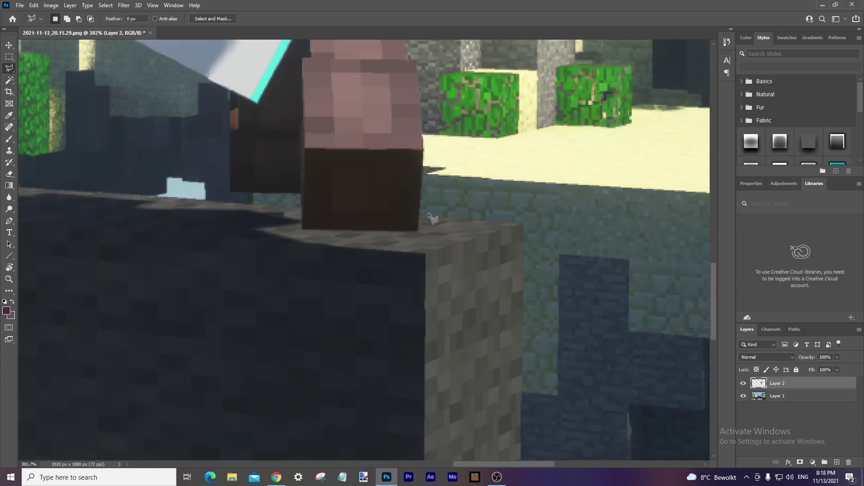
{"action": "scroll", "coordinate": [432, 218], "scroll_direction": "up", "scroll_amount": 1}
{"action": "left_click", "coordinate": [415, 217]}
{"action": "left_click", "coordinate": [542, 226]}
{"action": "scroll", "coordinate": [545, 324], "scroll_direction": "down", "scroll_amount": 5}
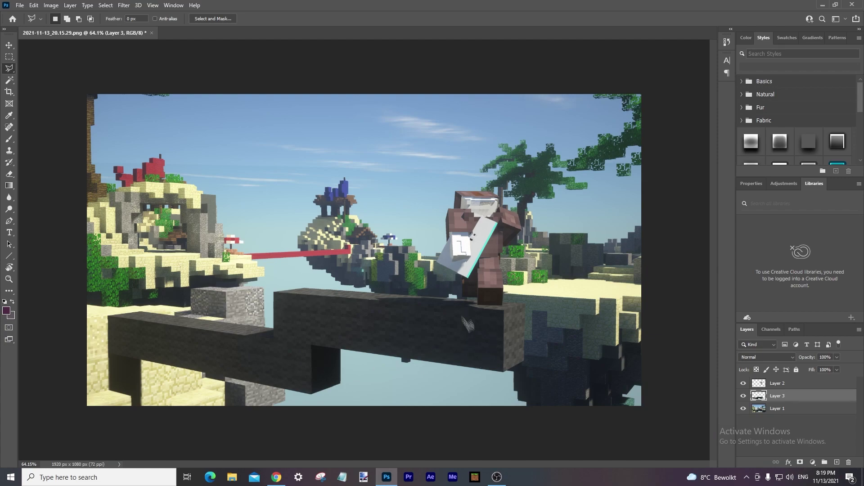
{"action": "key", "text": "v"}
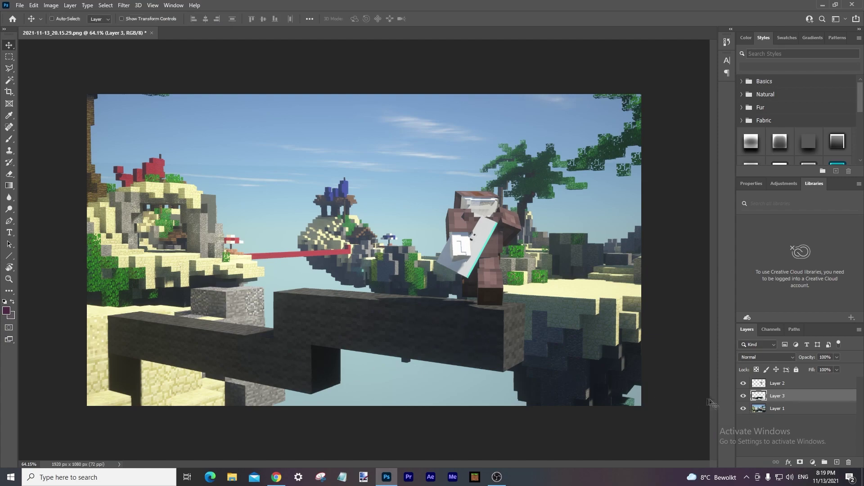
Toggle the visibility of Layer 1 and Layer 2 to check the bridge and character cut-outs
{"action": "left_click", "coordinate": [743, 409]}
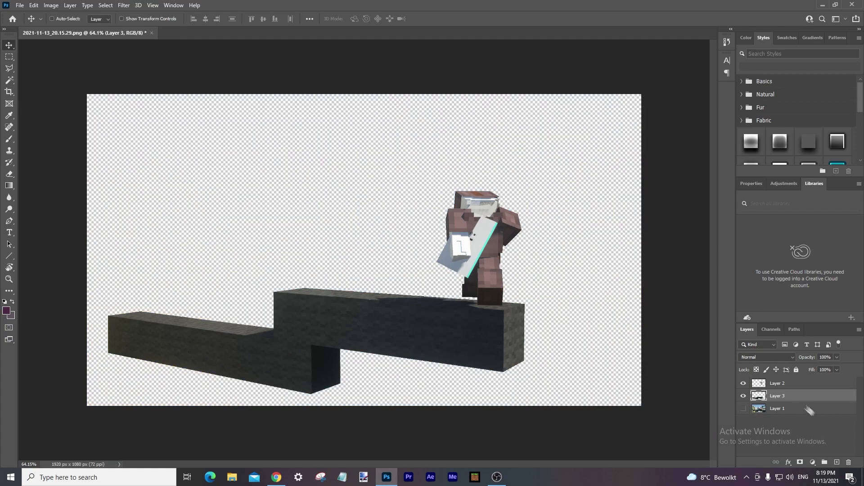
{"action": "left_click", "coordinate": [743, 384]}
{"action": "left_click", "coordinate": [744, 384]}
{"action": "left_click", "coordinate": [743, 384]}
{"action": "left_click", "coordinate": [743, 384]}
{"action": "left_click", "coordinate": [743, 409]}
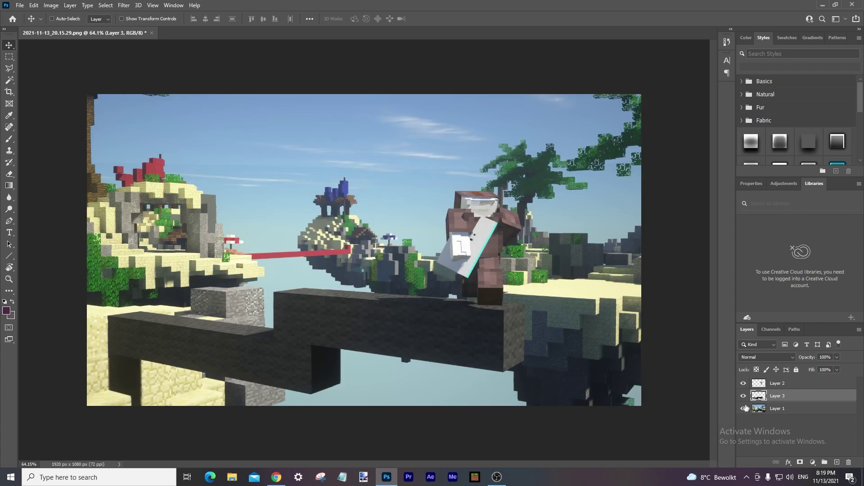
Select the character's Layer 2 and open TRIPIS THUMBNAIL GFX PACK.psd from the recent files
{"action": "left_click", "coordinate": [796, 384]}
{"action": "scroll", "coordinate": [824, 157], "scroll_direction": "down", "scroll_amount": 1}
{"action": "scroll", "coordinate": [830, 135], "scroll_direction": "down", "scroll_amount": 2}
{"action": "scroll", "coordinate": [817, 122], "scroll_direction": "up", "scroll_amount": 3}
{"action": "scroll", "coordinate": [817, 121], "scroll_direction": "down", "scroll_amount": 2}
{"action": "scroll", "coordinate": [817, 121], "scroll_direction": "up", "scroll_amount": 2}
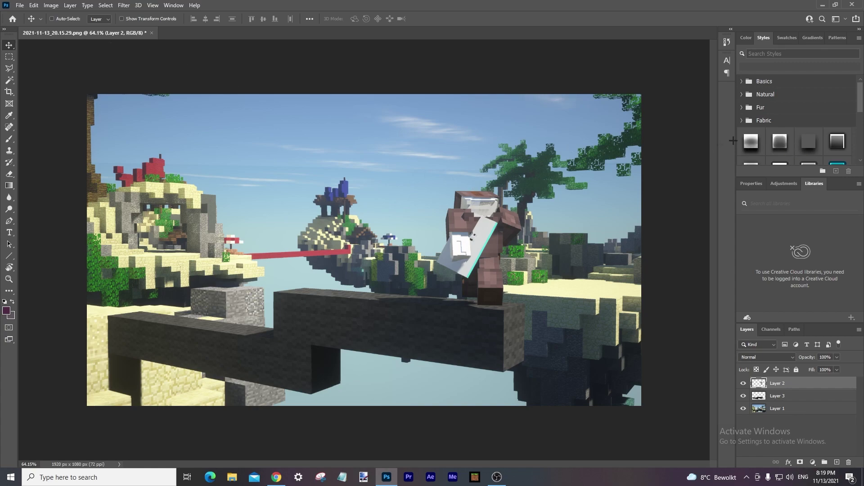
{"action": "left_click", "coordinate": [12, 18]}
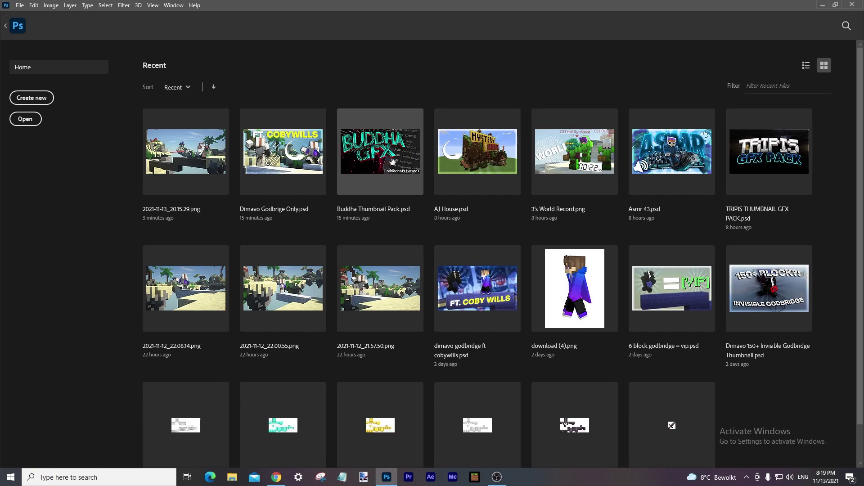
{"action": "key", "text": "Escape"}
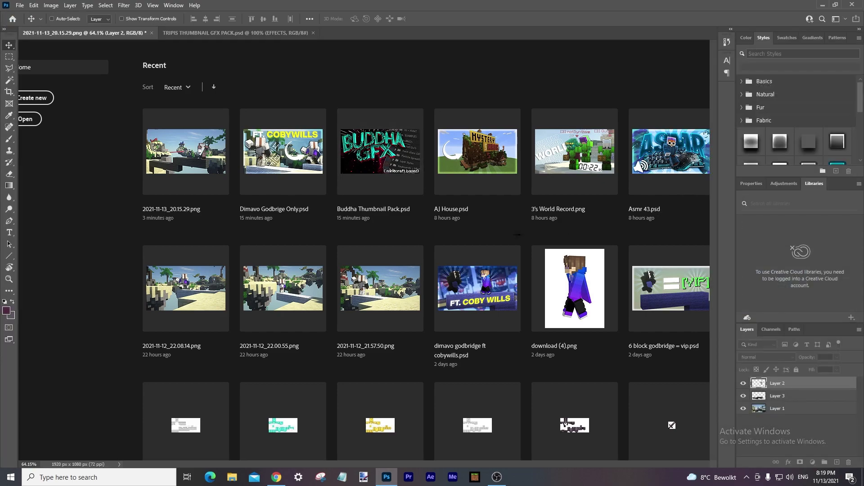
{"action": "key", "text": "ctrl+Tab"}
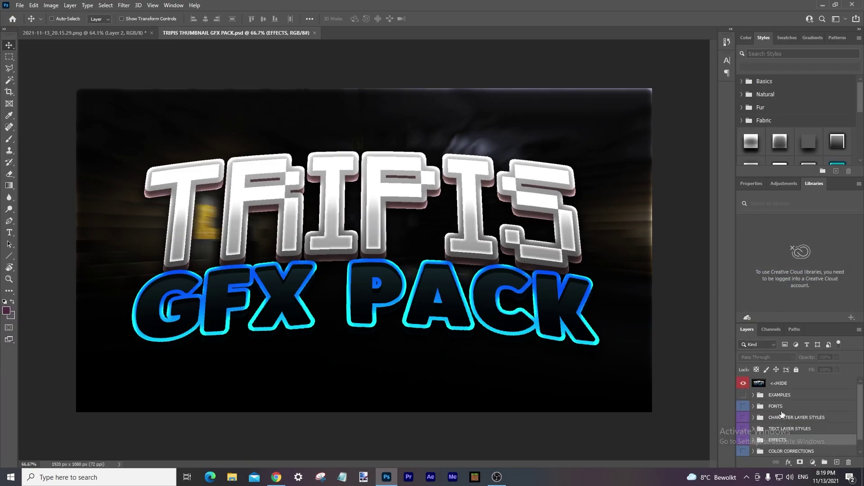
Inspect the layer style settings of layer 1 in the CHARACTER LAYER STYLES group, leaving them as they are
{"action": "left_click", "coordinate": [753, 417]}
{"action": "scroll", "coordinate": [819, 412], "scroll_direction": "down", "scroll_amount": 1}
{"action": "left_click", "coordinate": [812, 406]}
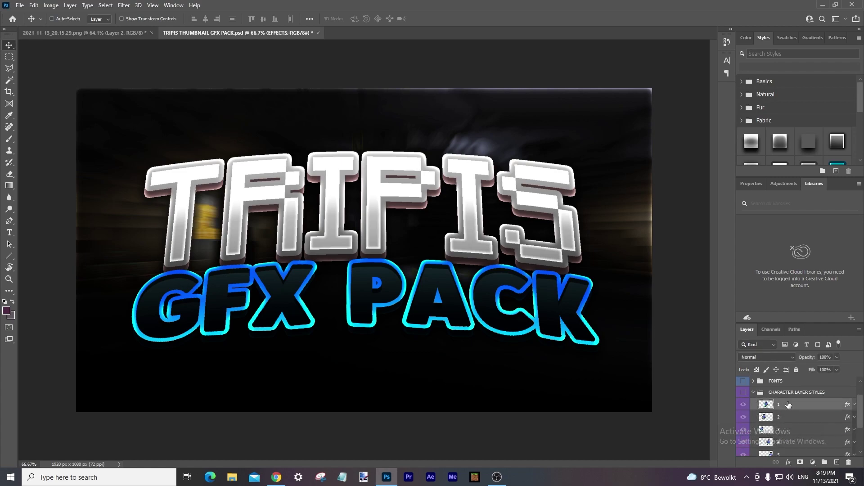
{"action": "double_click", "coordinate": [811, 407]}
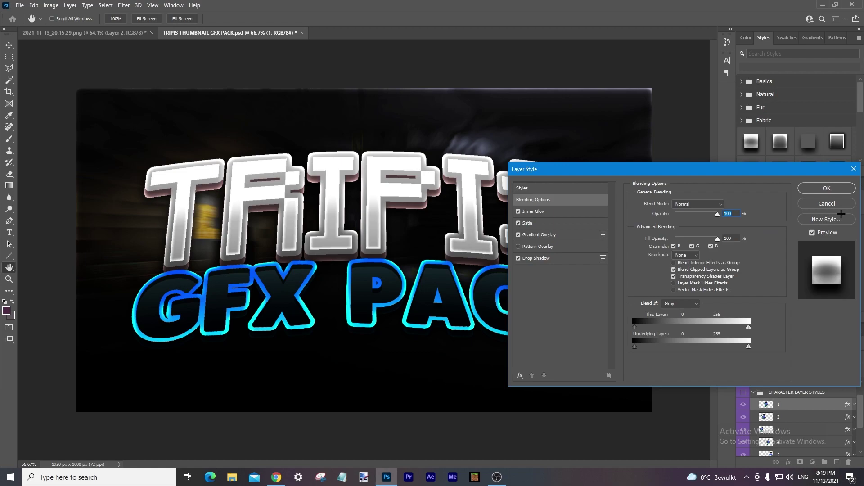
{"action": "left_click_drag", "start_coordinate": [798, 172], "coordinate": [503, 145]}
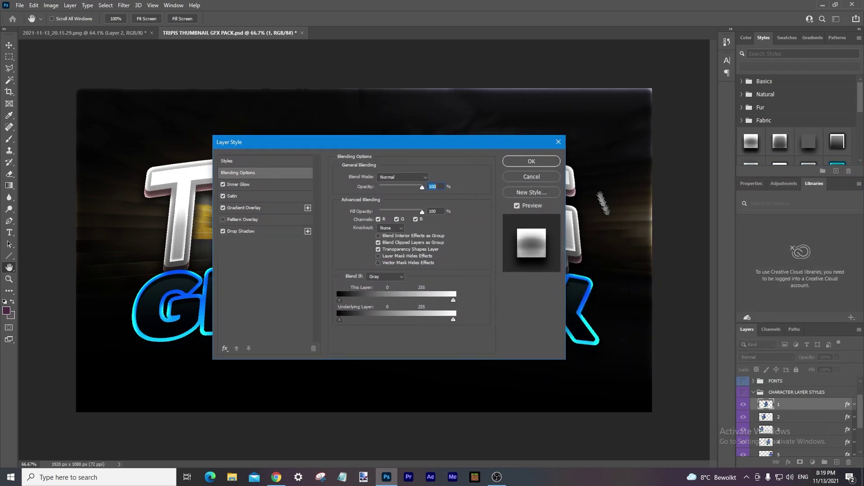
{"action": "left_click", "coordinate": [558, 141]}
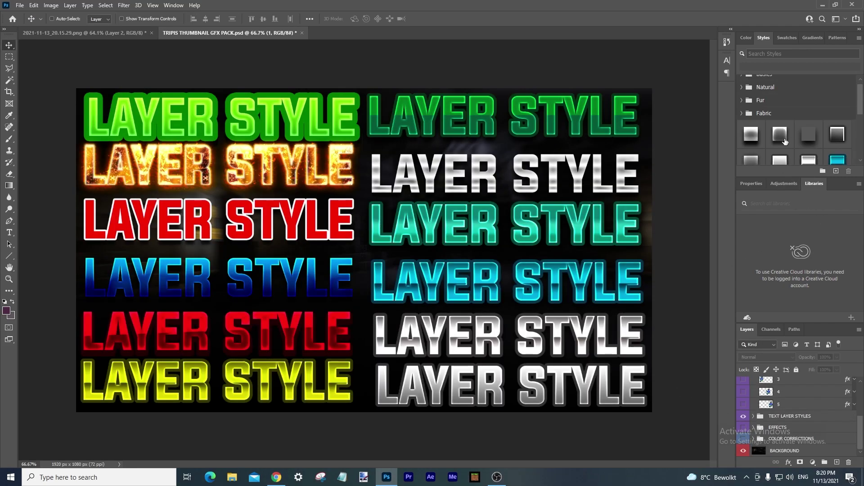
Browse the saved style presets, then hide and collapse the CHARACTER LAYER STYLES group
{"action": "scroll", "coordinate": [796, 126], "scroll_direction": "down", "scroll_amount": 3}
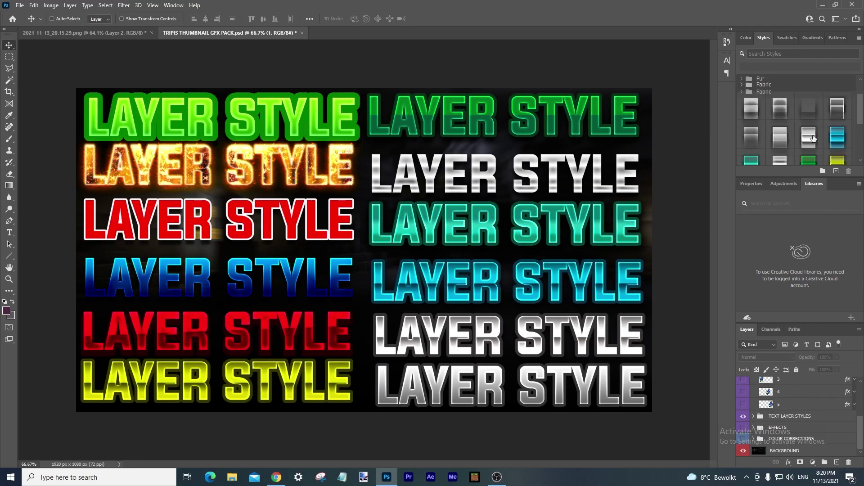
{"action": "scroll", "coordinate": [794, 408], "scroll_direction": "up", "scroll_amount": 3}
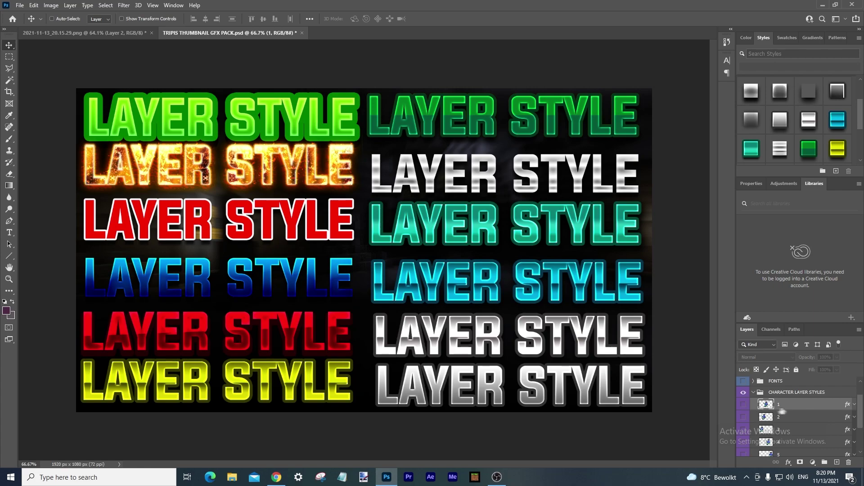
{"action": "mouse_move", "coordinate": [743, 392]}
{"action": "left_mouse_down"}
{"action": "mouse_move", "coordinate": [745, 431]}
{"action": "mouse_move", "coordinate": [753, 408]}
{"action": "mouse_move", "coordinate": [743, 382]}
{"action": "left_mouse_up"}
{"action": "left_click", "coordinate": [743, 382]}
{"action": "left_click", "coordinate": [753, 380]}
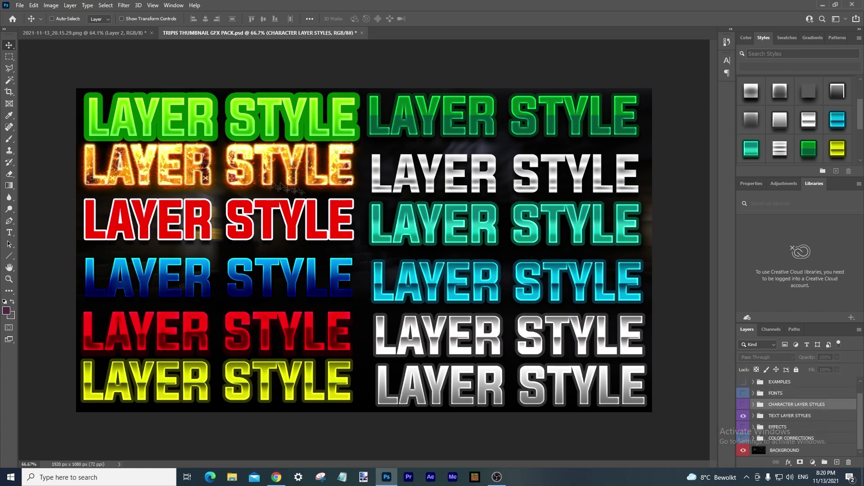
Hide the TEXT LAYER STYLES group, show the <<HIDE cover layer, and return to the 2021-11-13_20.15.29.png document
{"action": "left_click", "coordinate": [743, 416]}
{"action": "scroll", "coordinate": [745, 396], "scroll_direction": "up", "scroll_amount": 1}
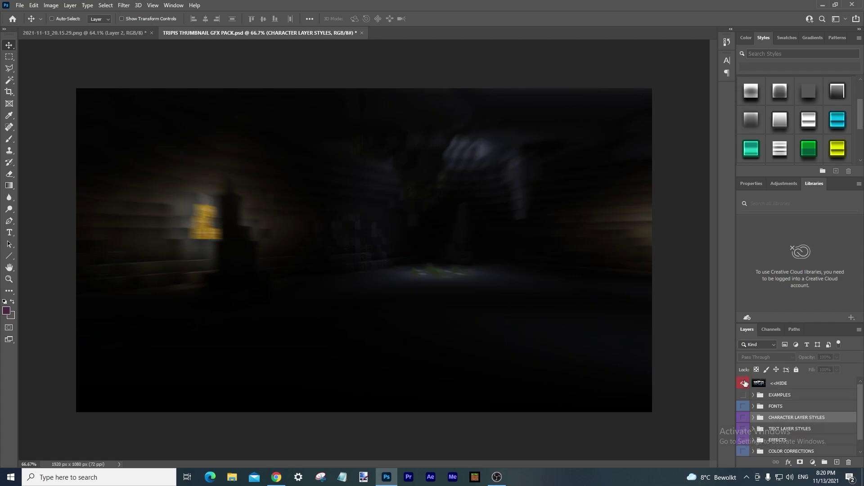
{"action": "left_click", "coordinate": [743, 383]}
{"action": "left_click", "coordinate": [788, 383]}
{"action": "key", "text": "ctrl+Tab"}
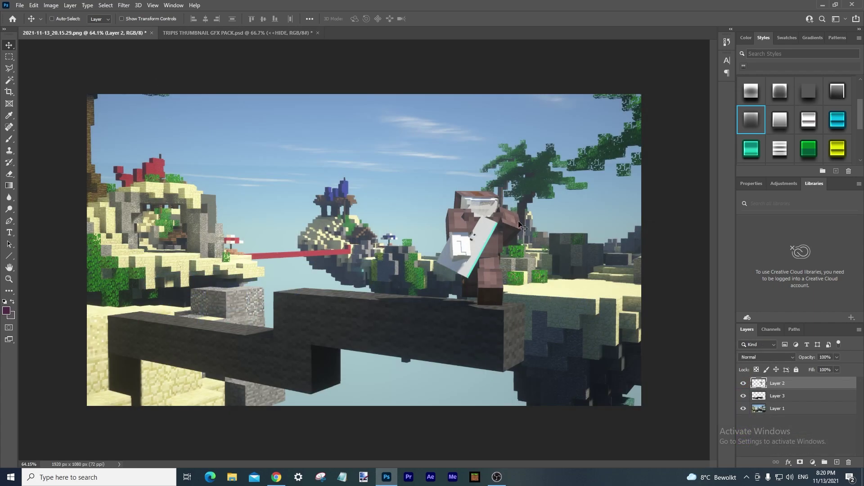
Try several grey style presets on the character's Layer 2 and settle on the one with only a drop shadow
{"action": "left_click", "coordinate": [751, 116]}
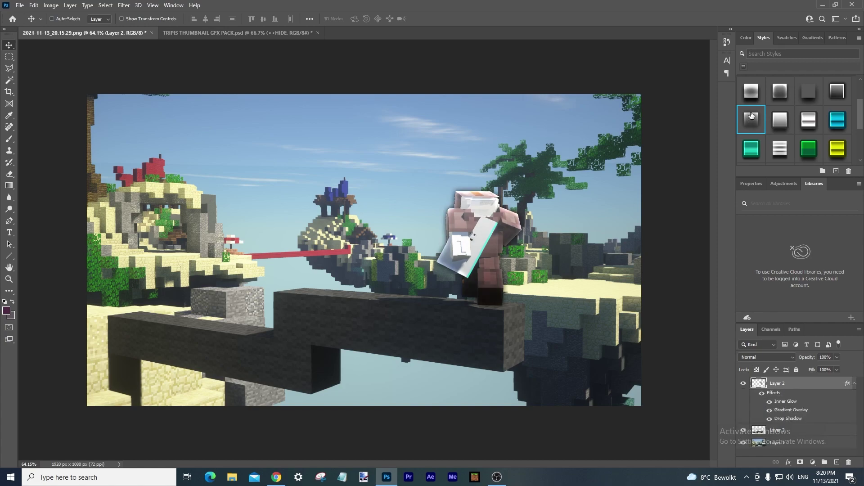
{"action": "left_click", "coordinate": [778, 92]}
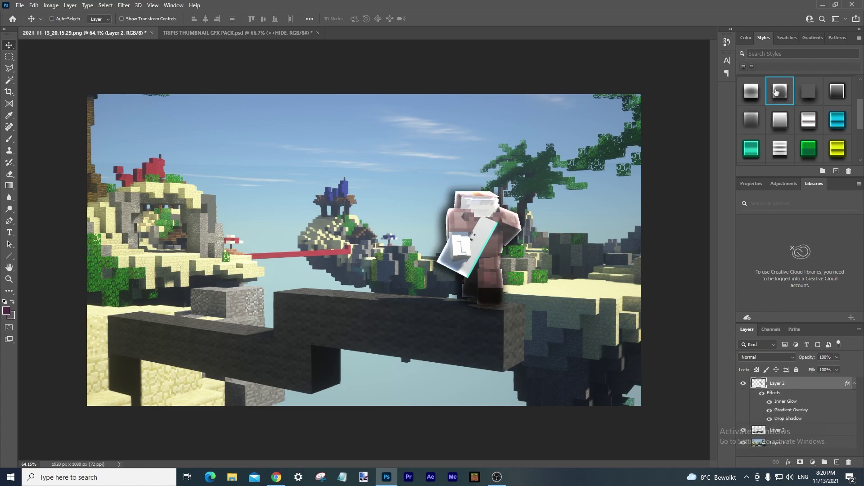
{"action": "left_click", "coordinate": [761, 92]}
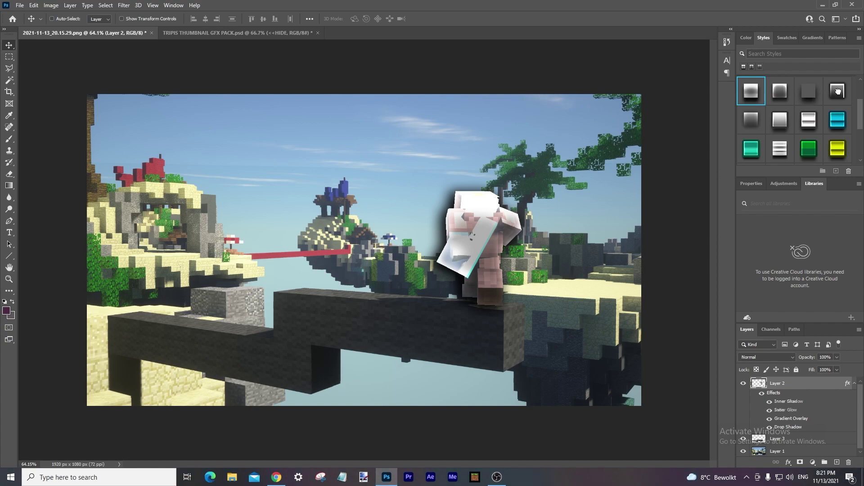
{"action": "left_click", "coordinate": [837, 92]}
{"action": "left_click", "coordinate": [810, 93]}
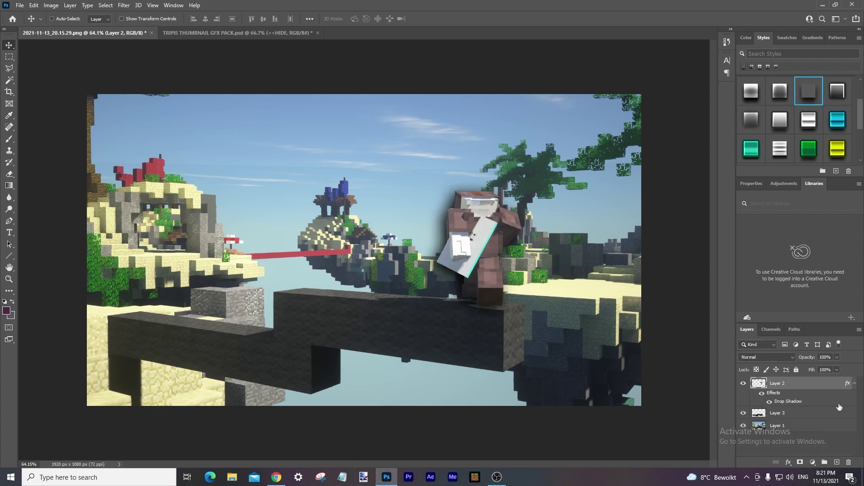
Try style presets with inner glow, gradient overlay and drop shadow on the character and bridge layers, and undo them
{"action": "left_click", "coordinate": [780, 92]}
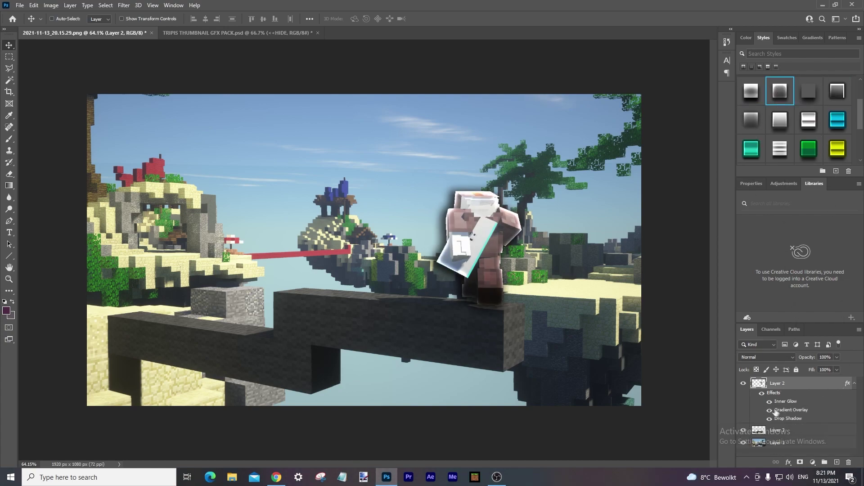
{"action": "left_click", "coordinate": [781, 430]}
{"action": "left_click", "coordinate": [751, 119]}
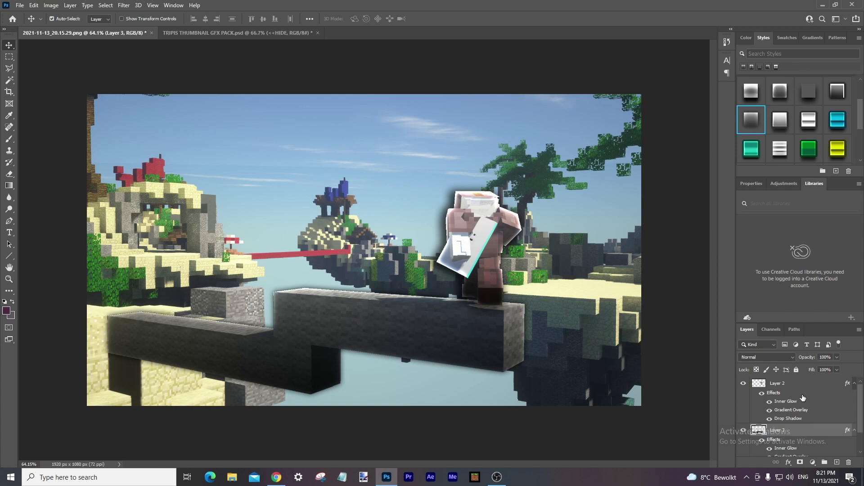
{"action": "key", "text": "ctrl+z"}
{"action": "key", "text": "ctrl+z"}
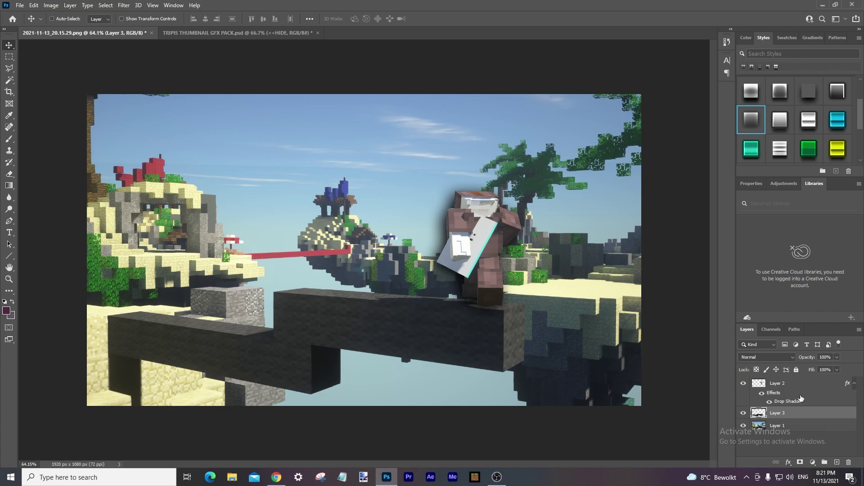
Undo the remaining style trials and select Layer 2 and Layer 3 together
{"action": "key", "text": "ctrl"}
{"action": "key", "text": "ctrl+z"}
{"action": "key", "text": "ctrl+z"}
{"action": "key", "text": "ctrl+z"}
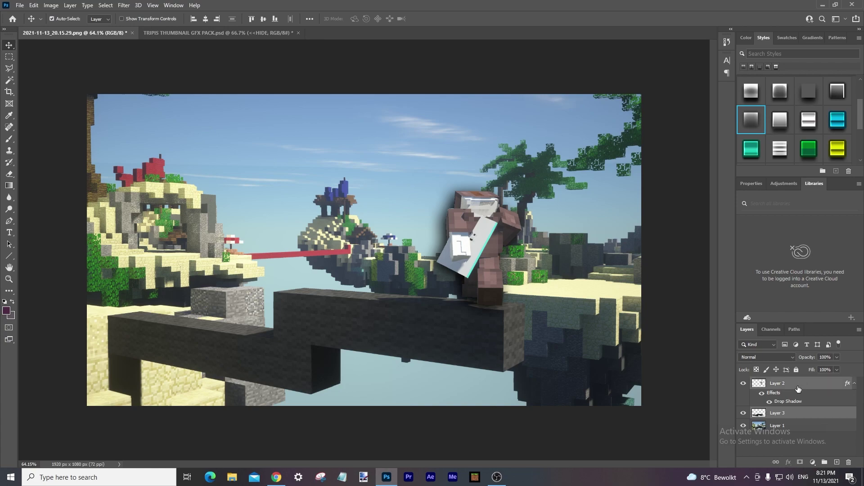
Undo the remaining style trials, then merge the character's Layer 2 and the bridge's Layer 3 into one layer
{"action": "left_click", "coordinate": [799, 390]}
{"action": "key", "text": "ctrl+z"}
{"action": "key", "text": "ctrl+z"}
{"action": "key", "text": "ctrl+z"}
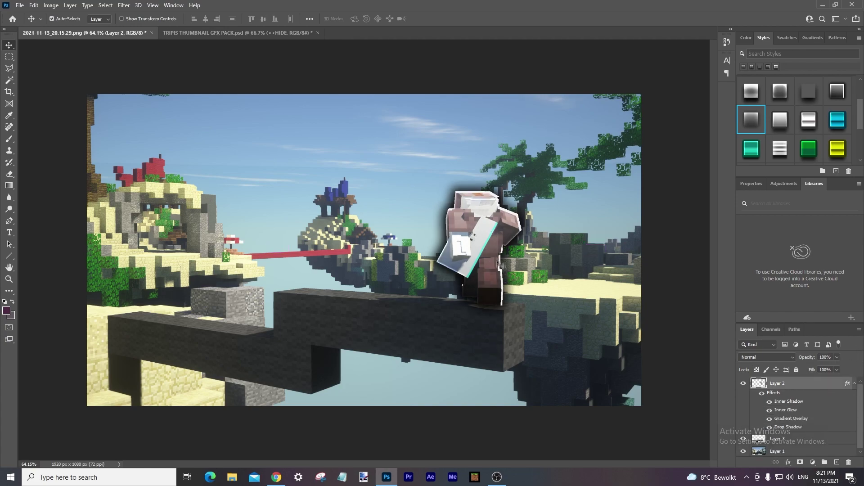
{"action": "key", "text": "ctrl+z"}
{"action": "key", "text": "ctrl+z"}
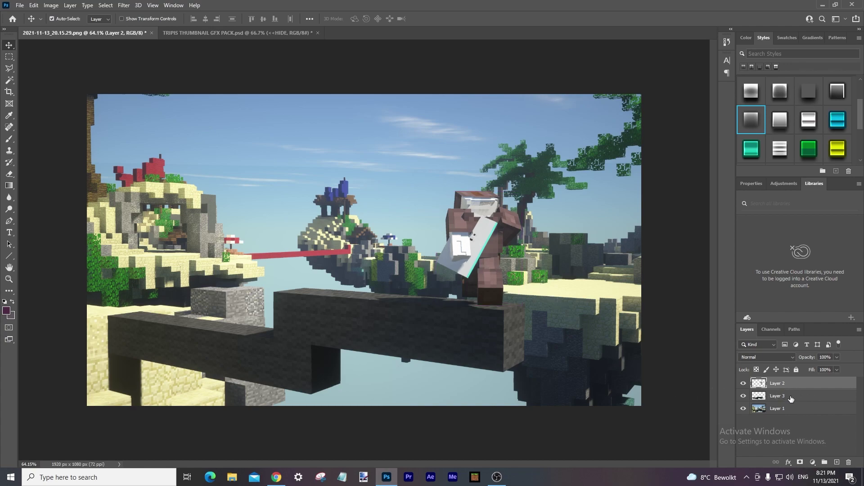
{"action": "left_click", "coordinate": [790, 397], "text": "shift"}
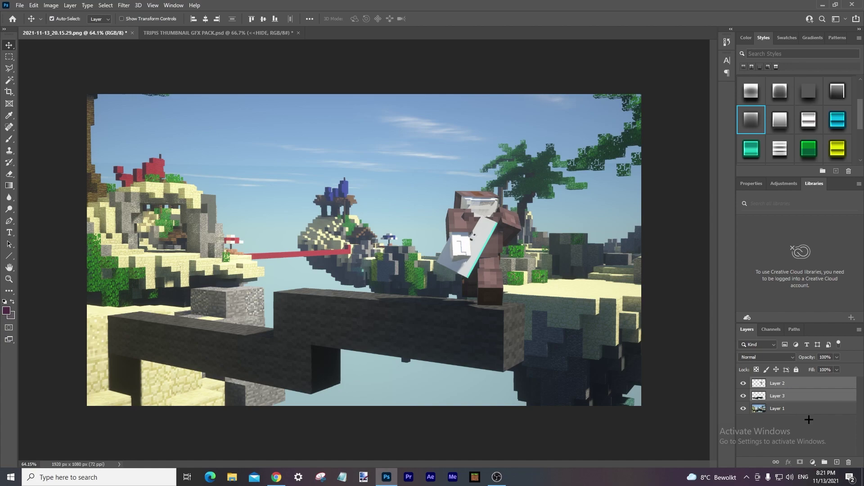
{"action": "key", "text": "ctrl+e"}
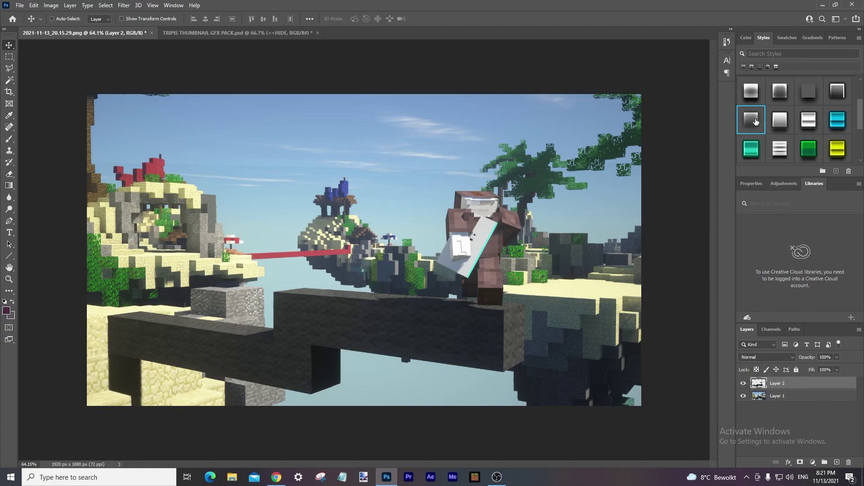
Try several grey style presets on the merged Layer 2 and settle on the thin light-edged one with inner glow, gradient overlay and drop shadow
{"action": "left_click", "coordinate": [755, 120]}
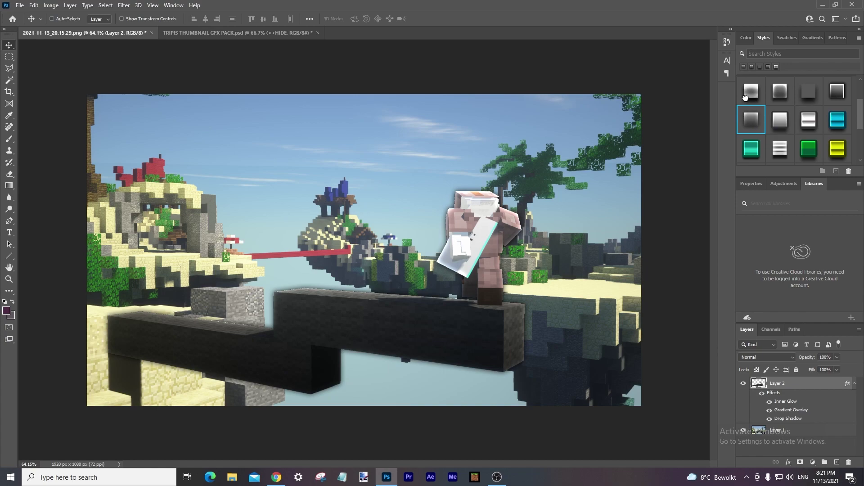
{"action": "left_click", "coordinate": [760, 99]}
{"action": "left_click", "coordinate": [775, 95]}
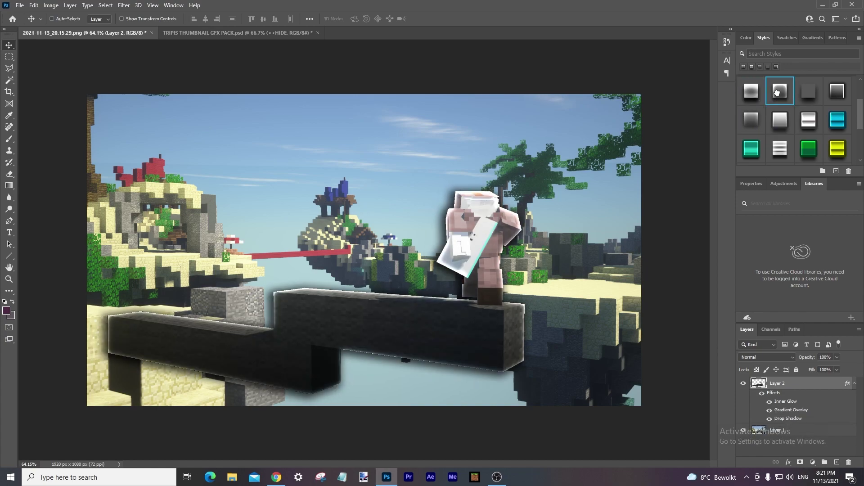
{"action": "left_click", "coordinate": [810, 94]}
{"action": "left_click", "coordinate": [833, 92]}
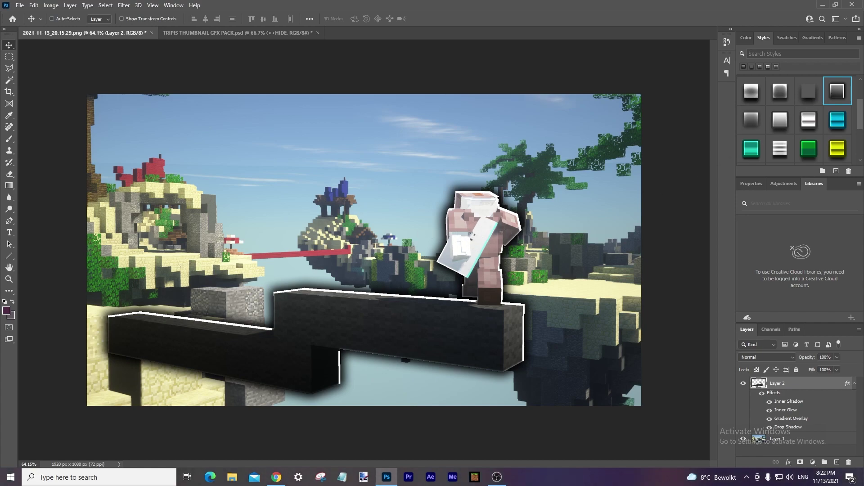
{"action": "left_click", "coordinate": [751, 96]}
{"action": "left_click", "coordinate": [755, 125]}
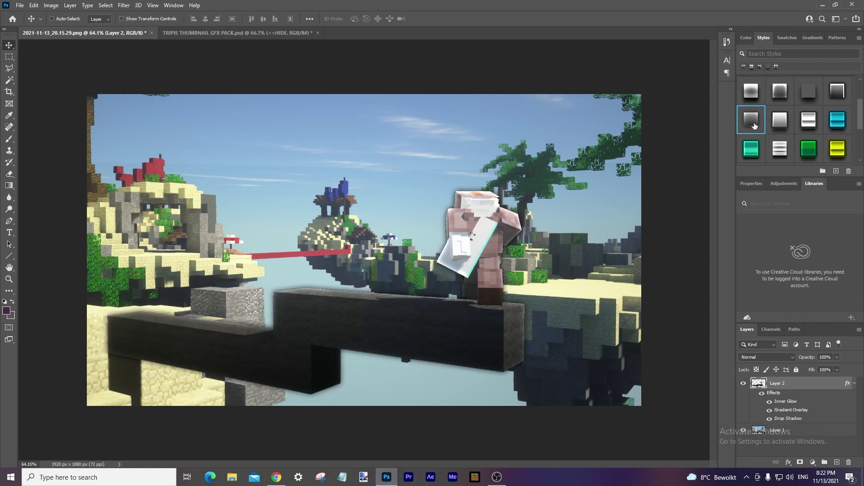
{"action": "left_click", "coordinate": [779, 93]}
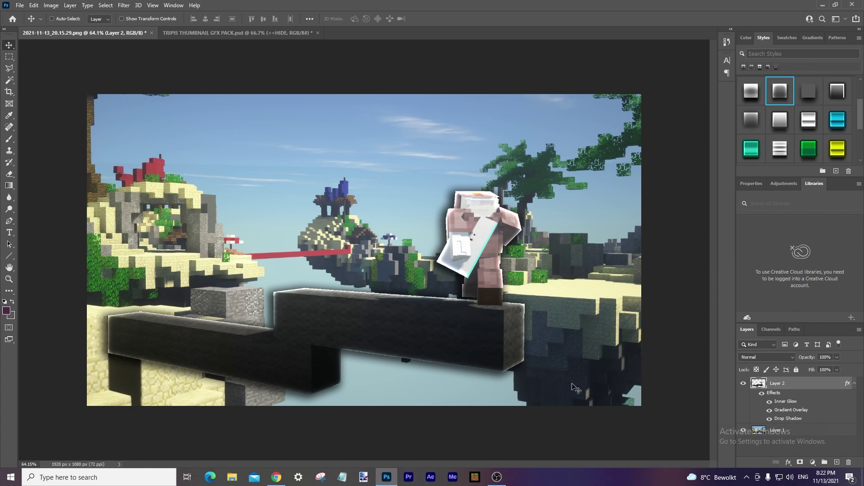
Select Layer 1 and compare the image with the styled Layer 2 hidden and shown
{"action": "left_click", "coordinate": [814, 431]}
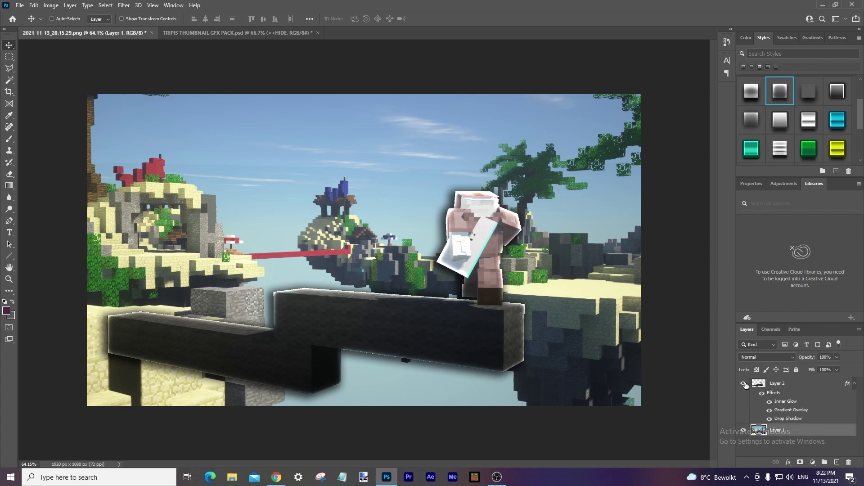
{"action": "left_click", "coordinate": [743, 383]}
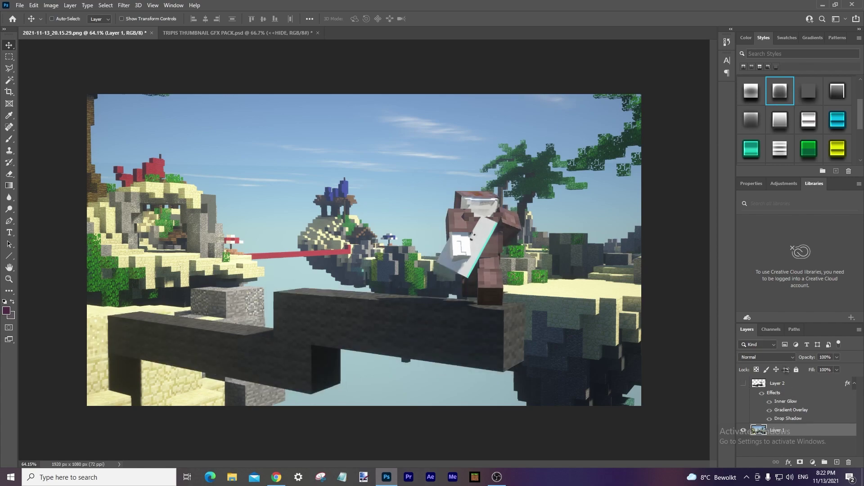
{"action": "left_click", "coordinate": [743, 384]}
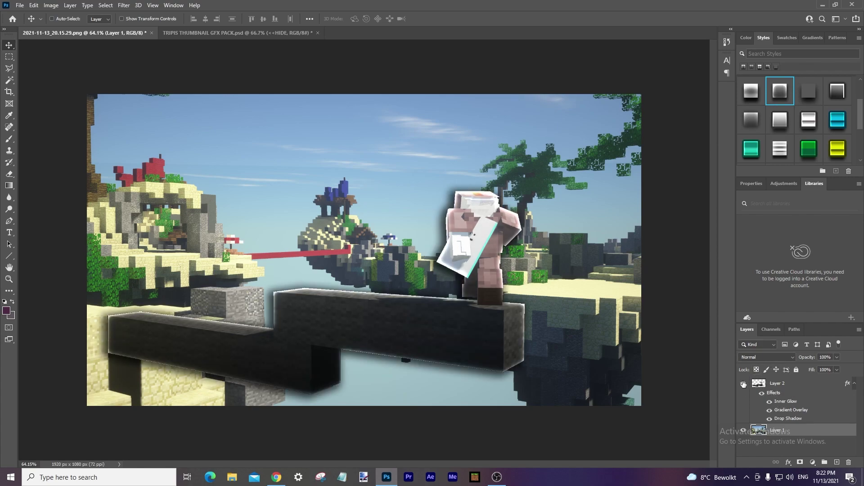
Try a Gaussian Blur with a 1.6-pixel radius on the background Layer 1
{"action": "left_click", "coordinate": [793, 418]}
{"action": "left_click", "coordinate": [810, 432]}
{"action": "left_click", "coordinate": [123, 6]}
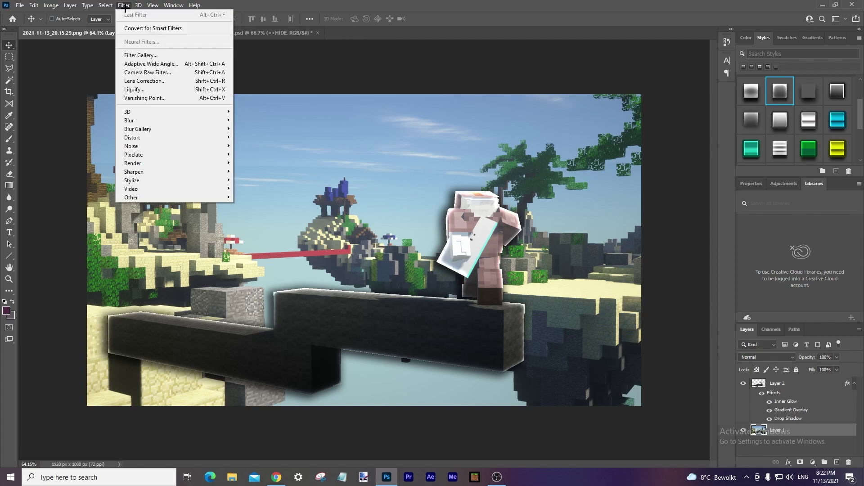
{"action": "mouse_move", "coordinate": [141, 120]}
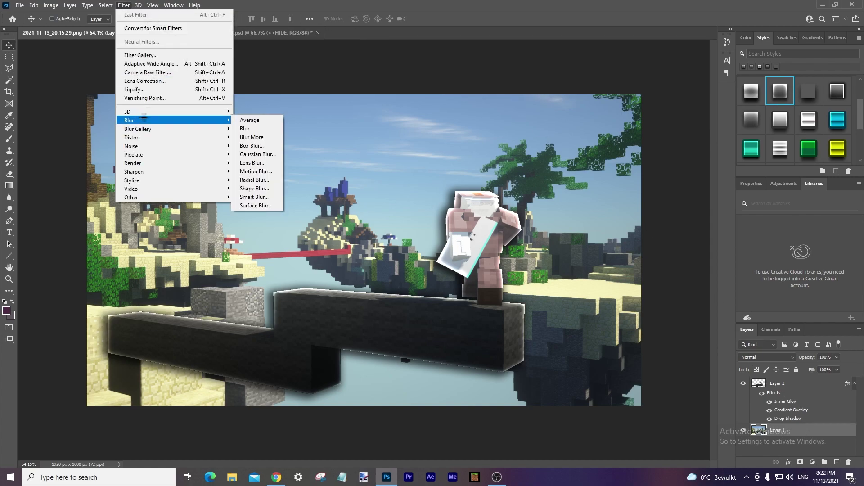
{"action": "left_click", "coordinate": [259, 155]}
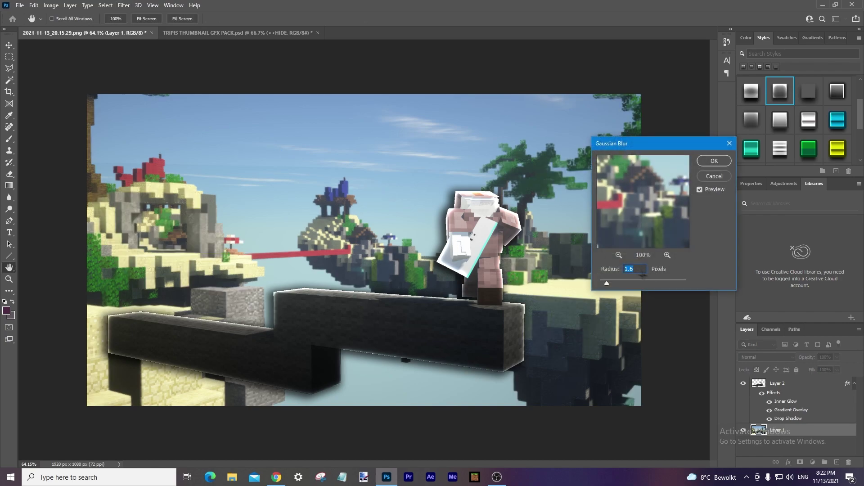
{"action": "left_click_drag", "start_coordinate": [643, 143], "coordinate": [534, 172]}
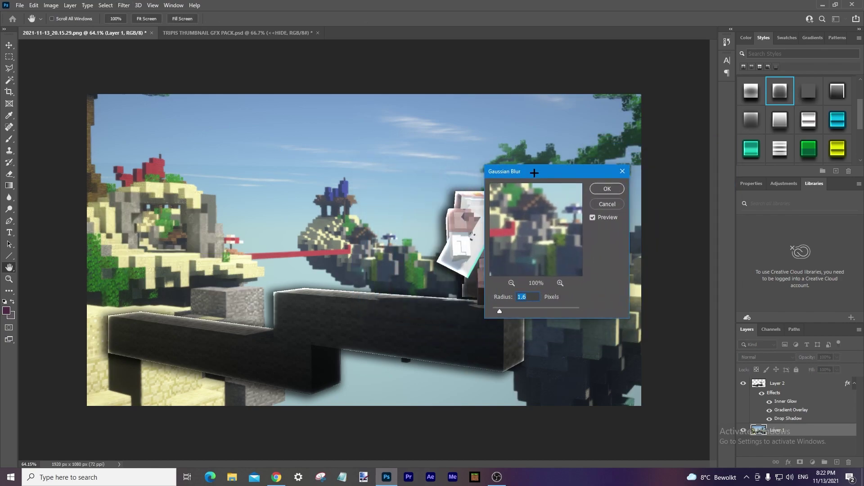
{"action": "left_click", "coordinate": [608, 188]}
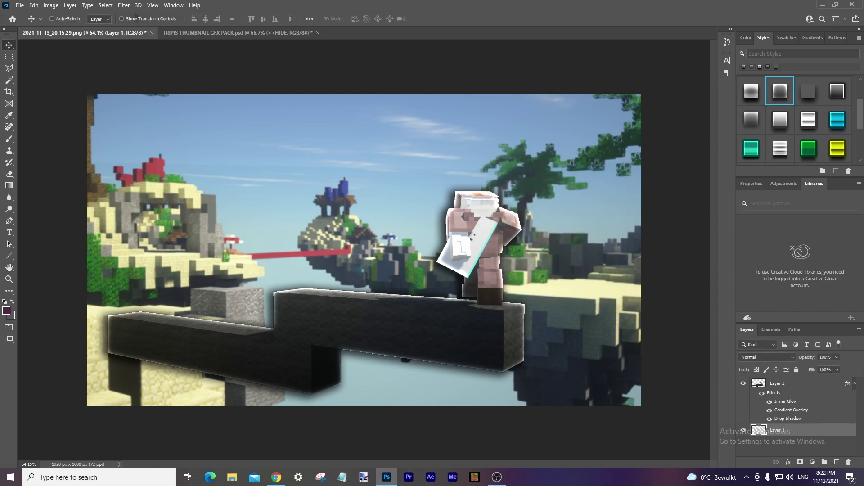
Try a Radial Blur with amount 1, Spin method and Good quality on the background Layer 1
{"action": "left_click", "coordinate": [127, 4]}
{"action": "mouse_move", "coordinate": [133, 121]}
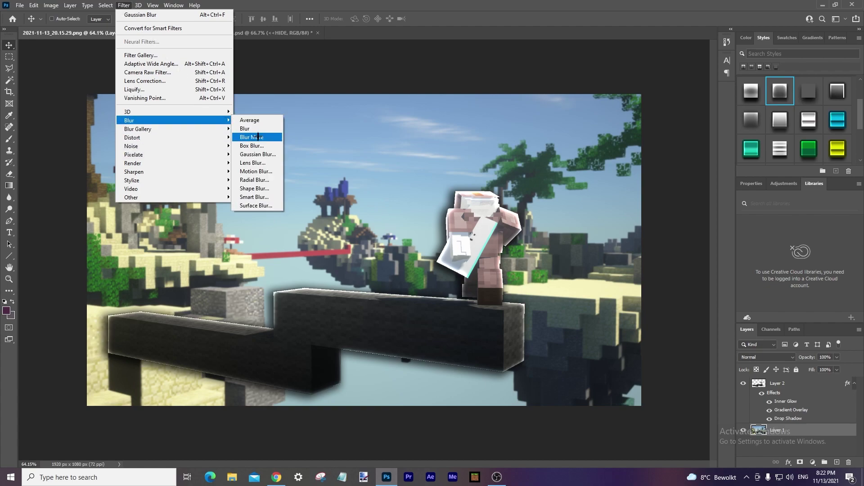
{"action": "left_click", "coordinate": [254, 180]}
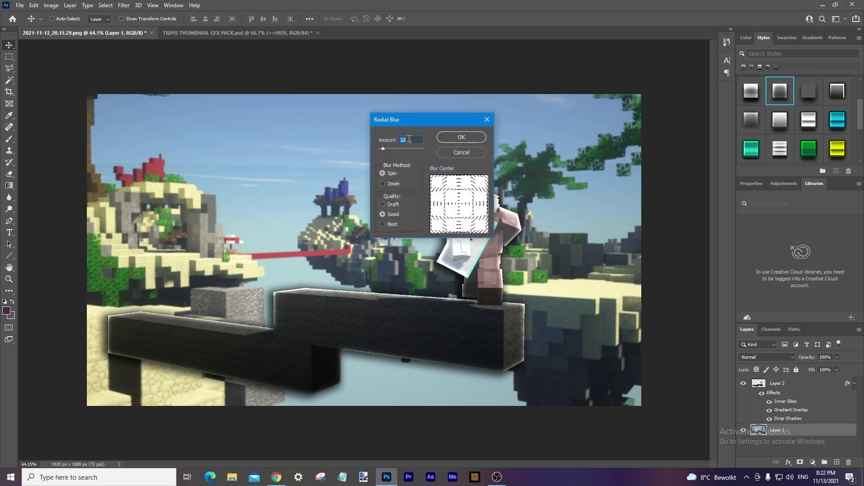
{"action": "type", "text": "1"}
{"action": "left_click", "coordinate": [453, 137]}
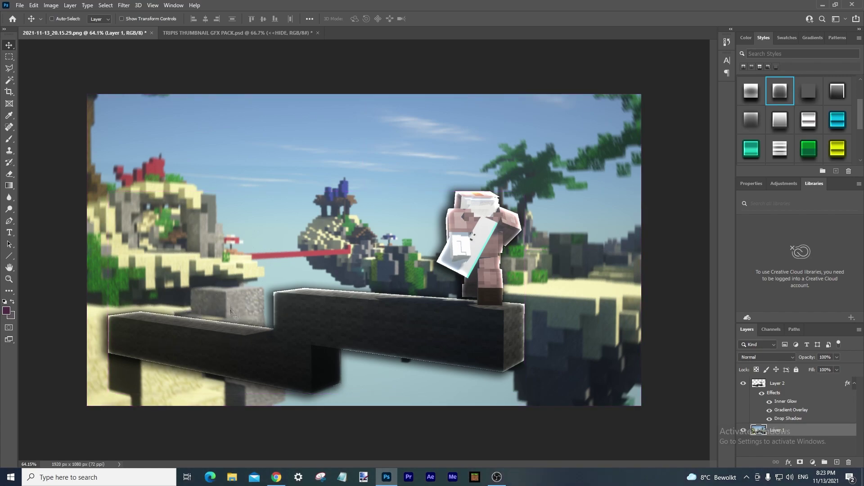
Undo the Gaussian and Radial blurs on Layer 1 and hide the styled Layer 2
{"action": "key", "text": "ctrl"}
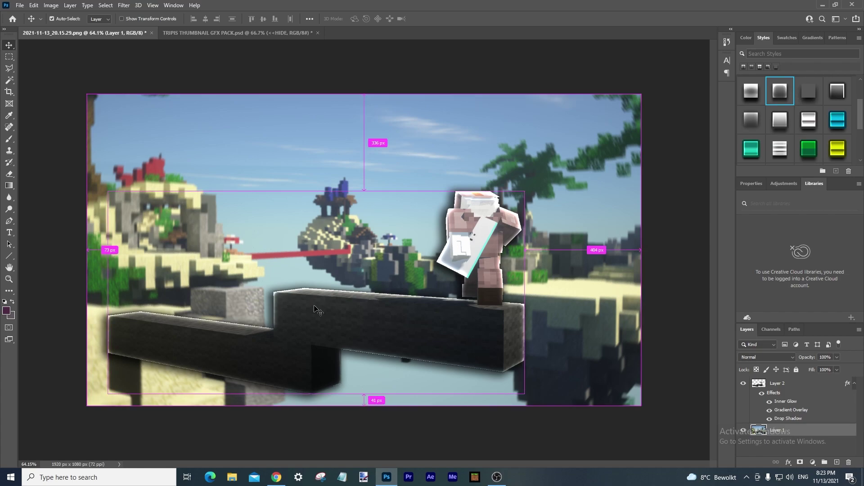
{"action": "left_click", "coordinate": [743, 383]}
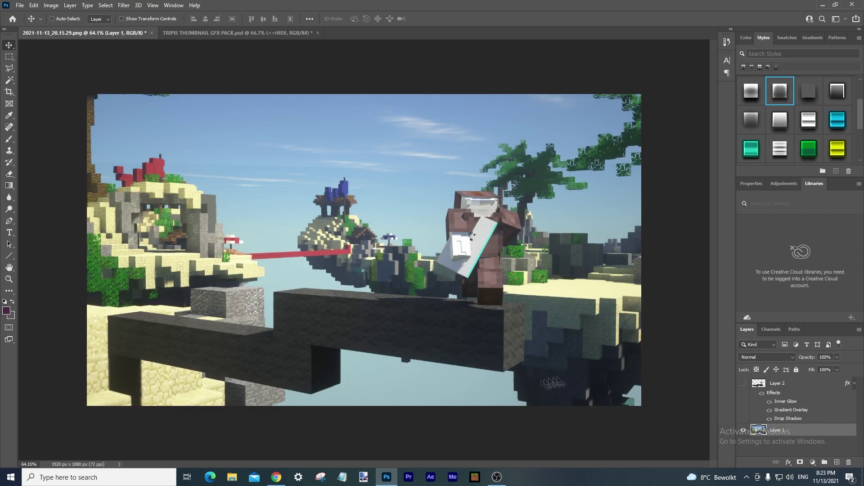
{"action": "left_click", "coordinate": [743, 383]}
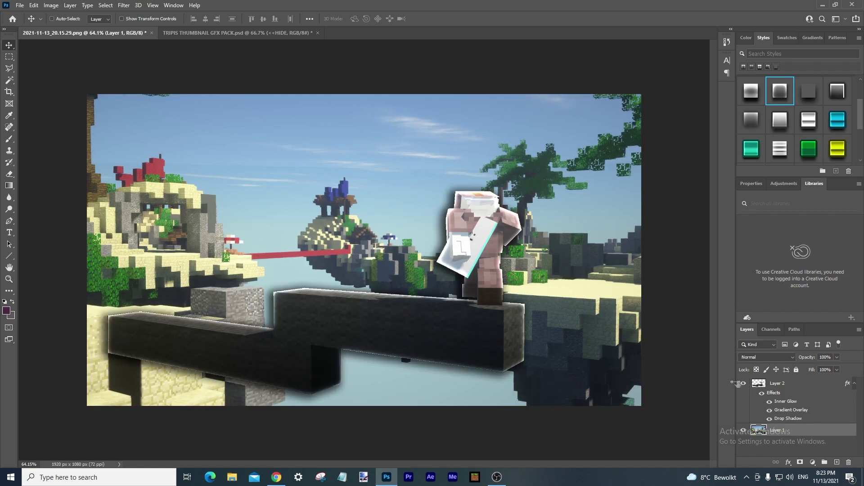
{"action": "left_click", "coordinate": [743, 384]}
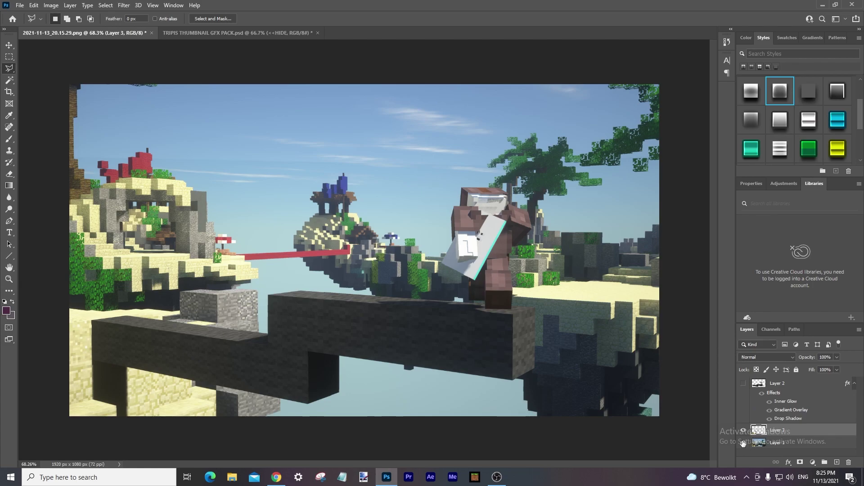
Inspect the foreground sand and stone cutout on Layer 3 by toggling the visibility of Layer 1 and Layer 2
{"action": "left_click", "coordinate": [744, 444]}
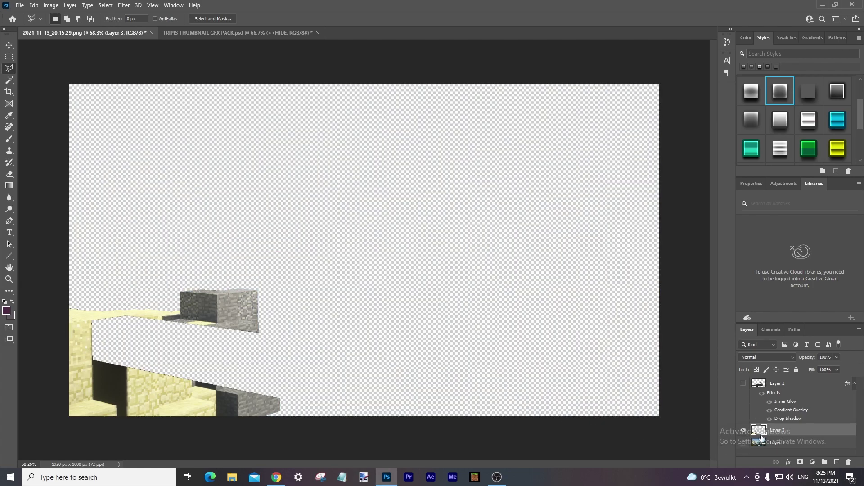
{"action": "right_click", "coordinate": [259, 296]}
{"action": "left_click", "coordinate": [768, 446]}
{"action": "left_click", "coordinate": [746, 444]}
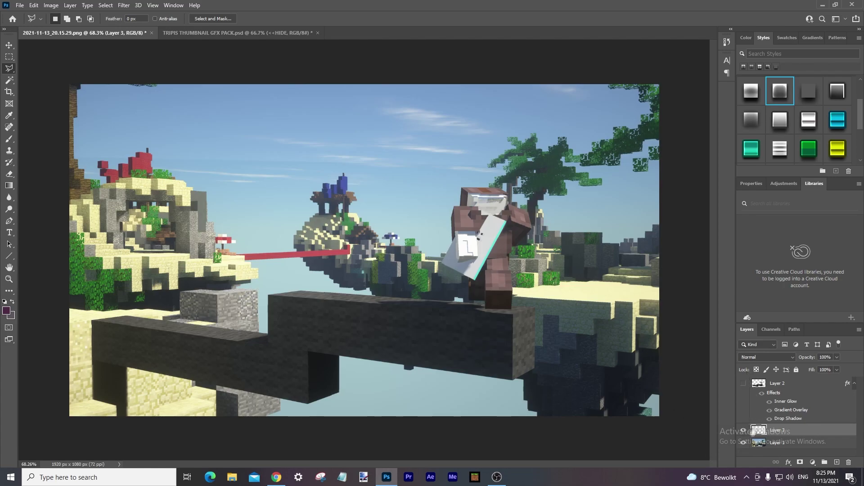
{"action": "key", "text": "ctrl+z"}
{"action": "left_click", "coordinate": [743, 384]}
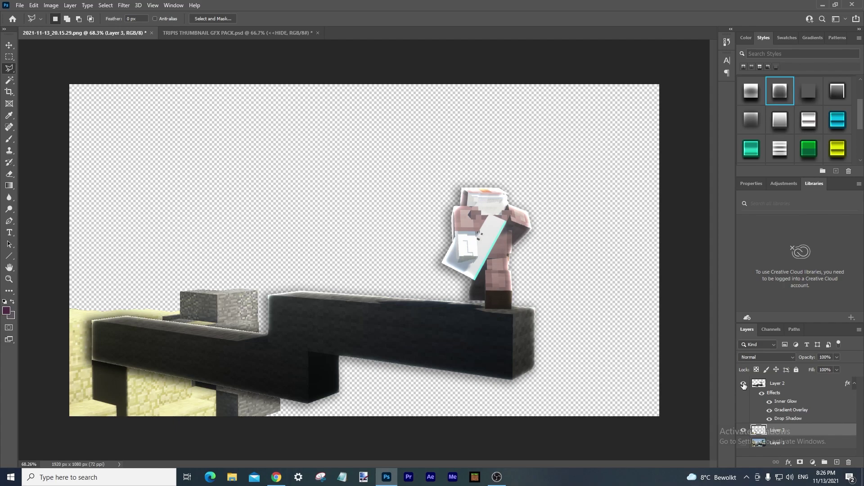
{"action": "left_click", "coordinate": [743, 384]}
{"action": "left_click", "coordinate": [745, 444]}
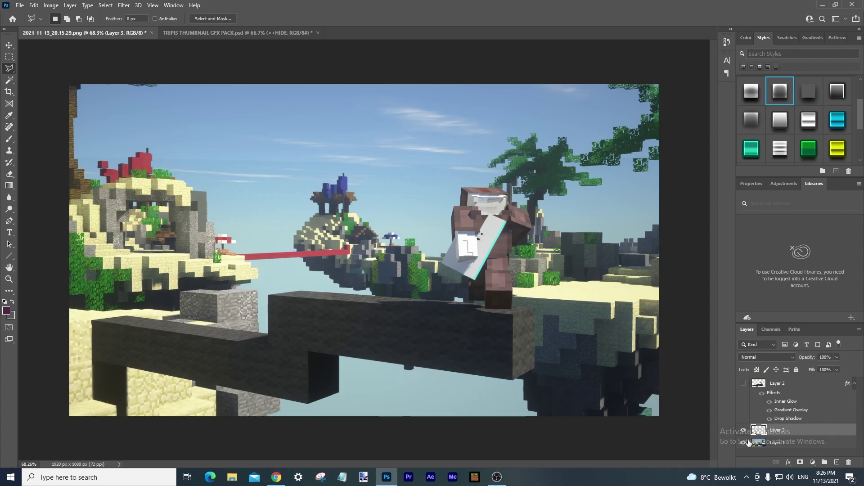
Apply a Gaussian Blur with a 1.6-pixel radius to the background Layer 1, leaving the Layer 3 cutout sharp
{"action": "left_click", "coordinate": [778, 443]}
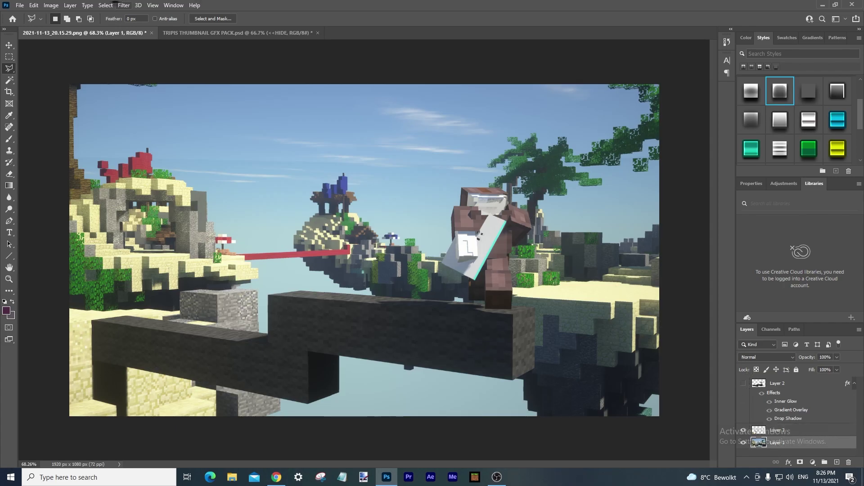
{"action": "left_click", "coordinate": [123, 5]}
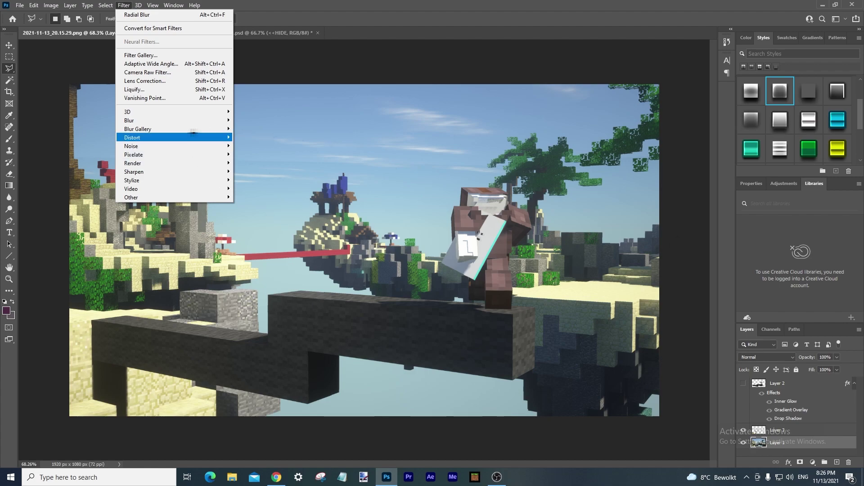
{"action": "mouse_move", "coordinate": [169, 121]}
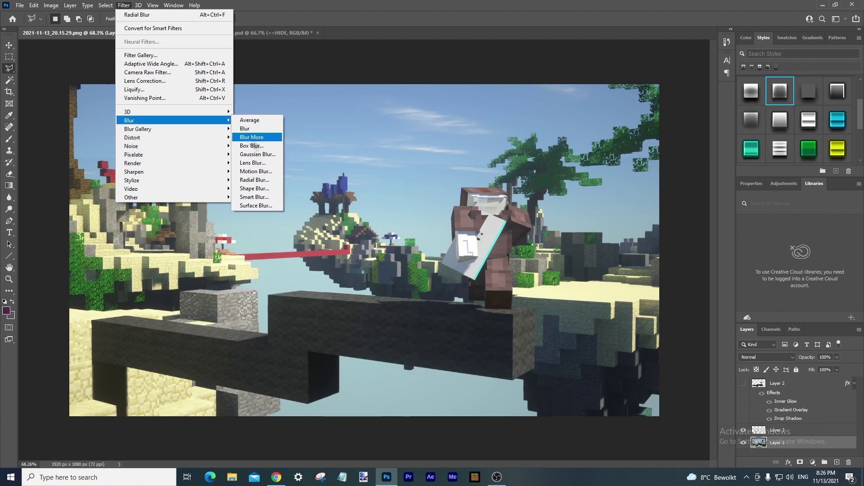
{"action": "left_click", "coordinate": [257, 155]}
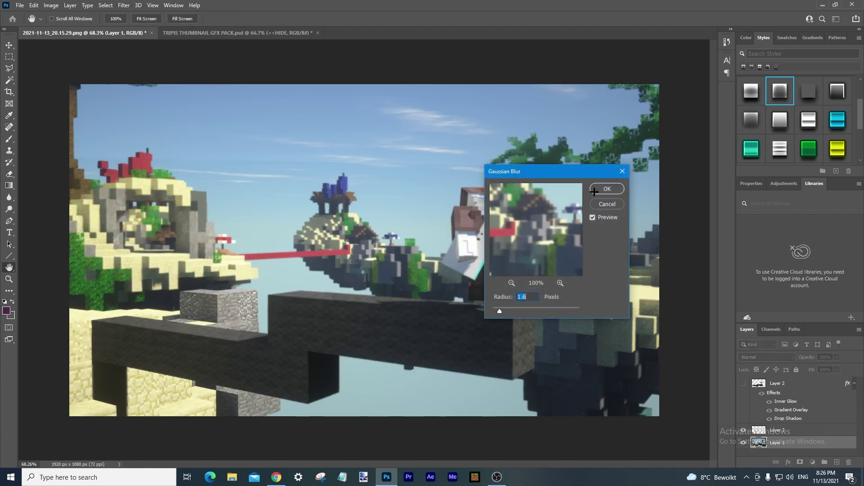
{"action": "left_click", "coordinate": [594, 192]}
Apply a Radial Blur to the background Layer 1 with the settings kept from its last use
{"action": "left_click", "coordinate": [153, 5]}
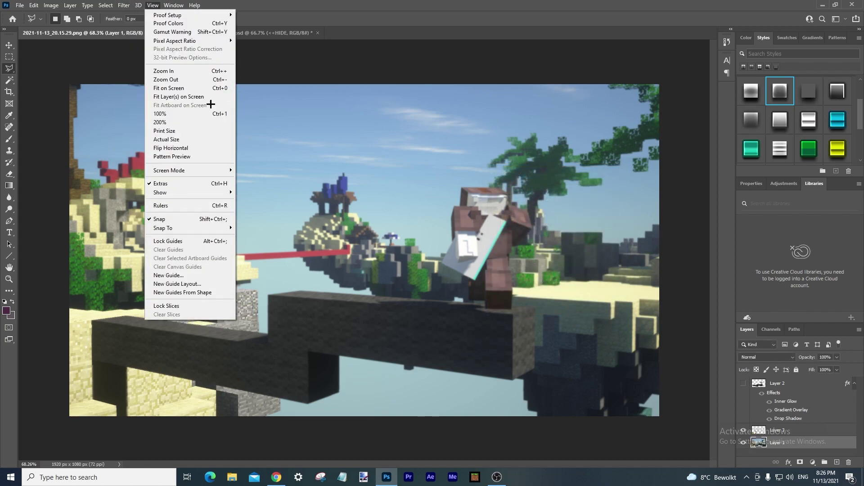
{"action": "mouse_move", "coordinate": [124, 5]}
{"action": "mouse_move", "coordinate": [144, 120]}
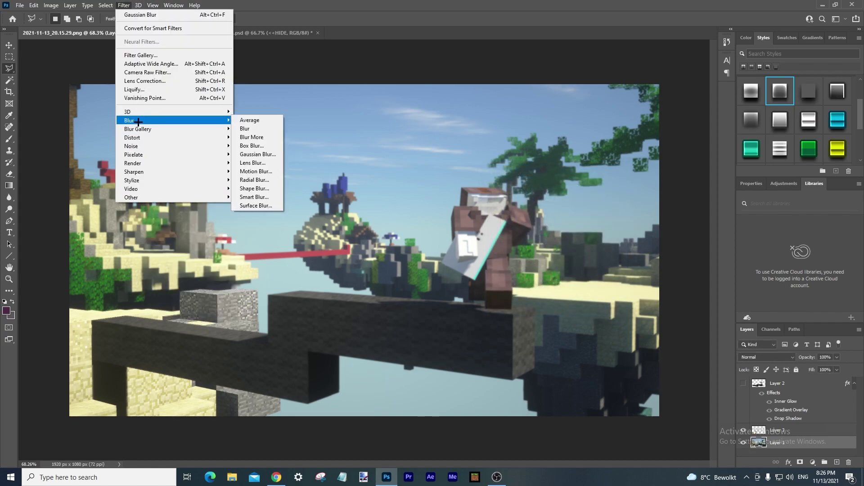
{"action": "left_click", "coordinate": [255, 180]}
{"action": "left_click", "coordinate": [460, 137]}
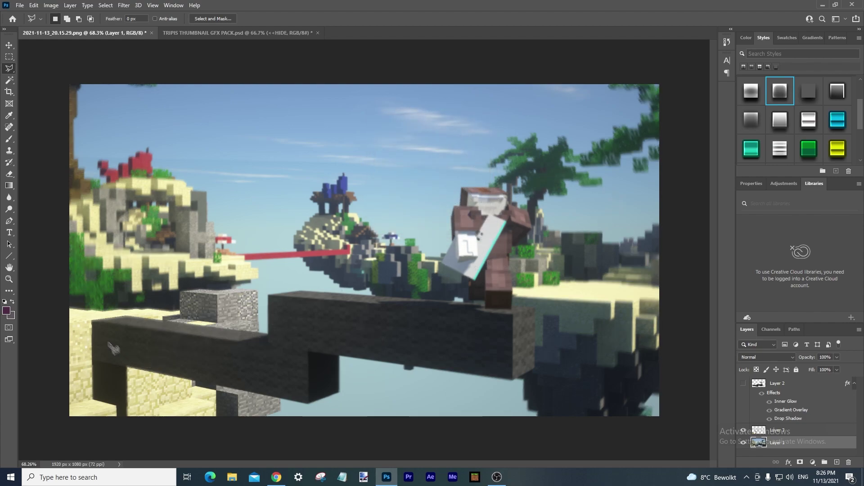
Show the styled Layer 2 with the character and bridge over the blurred background
{"action": "scroll", "coordinate": [116, 351], "scroll_direction": "up", "scroll_amount": 4}
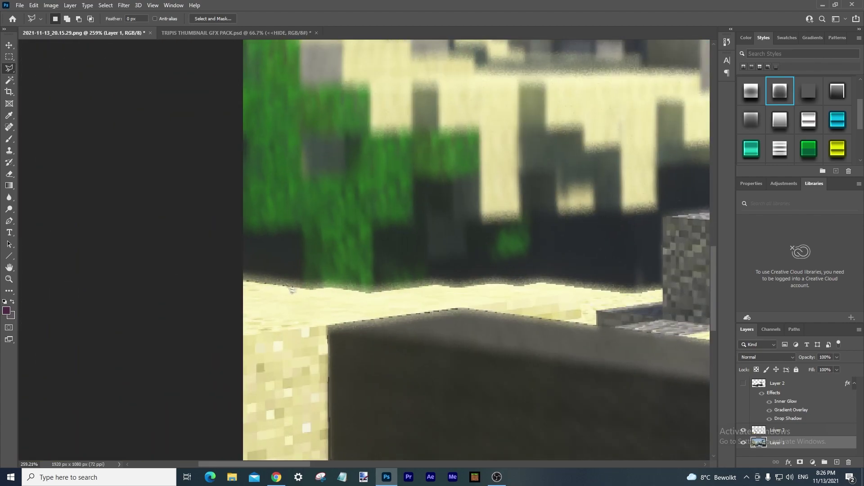
{"action": "scroll", "coordinate": [316, 288], "scroll_direction": "down", "scroll_amount": 4}
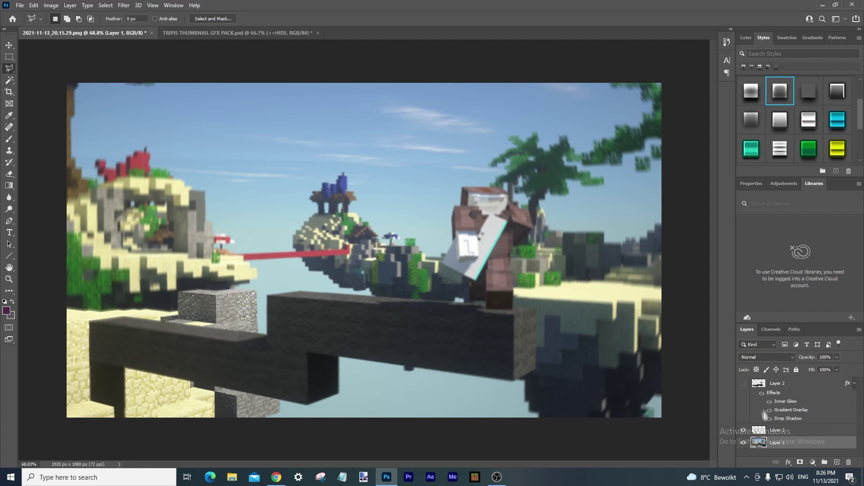
{"action": "left_click", "coordinate": [744, 384]}
{"action": "left_click", "coordinate": [744, 384]}
{"action": "left_click", "coordinate": [744, 383]}
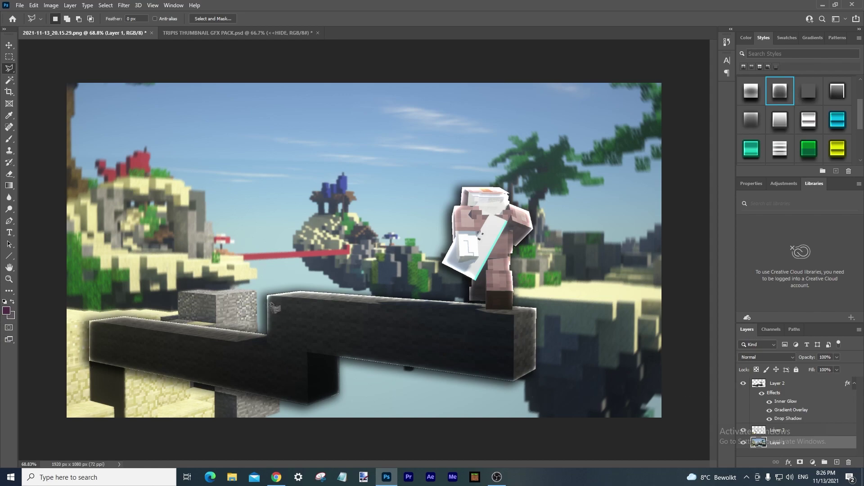
Apply a Radial Blur of amount 4 to the background Layer 1 using Zoom and Good quality, moving the blur centre slightly right
{"action": "left_click", "coordinate": [124, 4]}
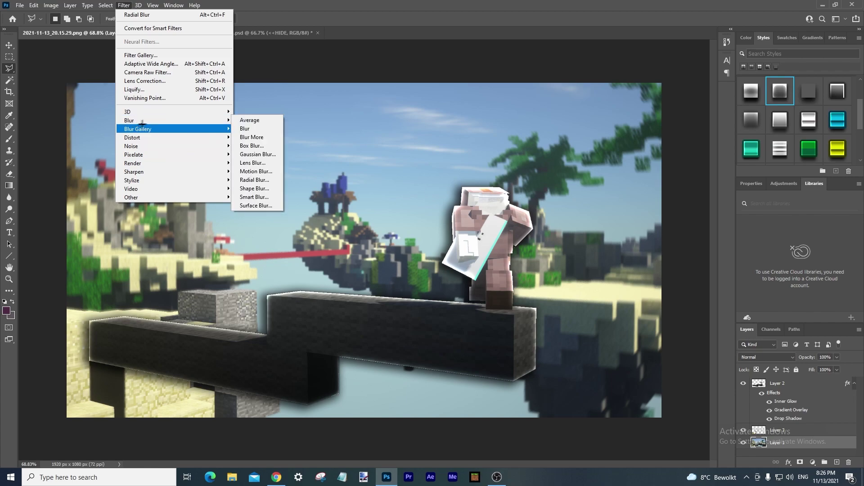
{"action": "mouse_move", "coordinate": [138, 5]}
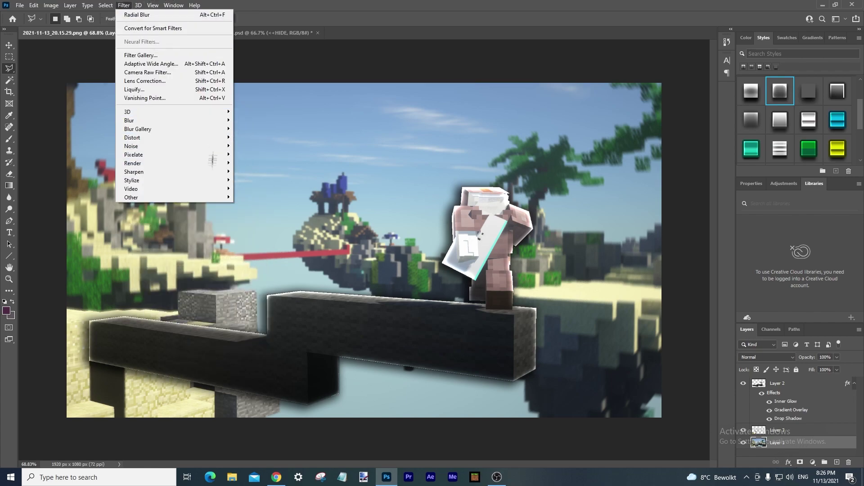
{"action": "mouse_move", "coordinate": [135, 120]}
{"action": "left_click", "coordinate": [268, 179]}
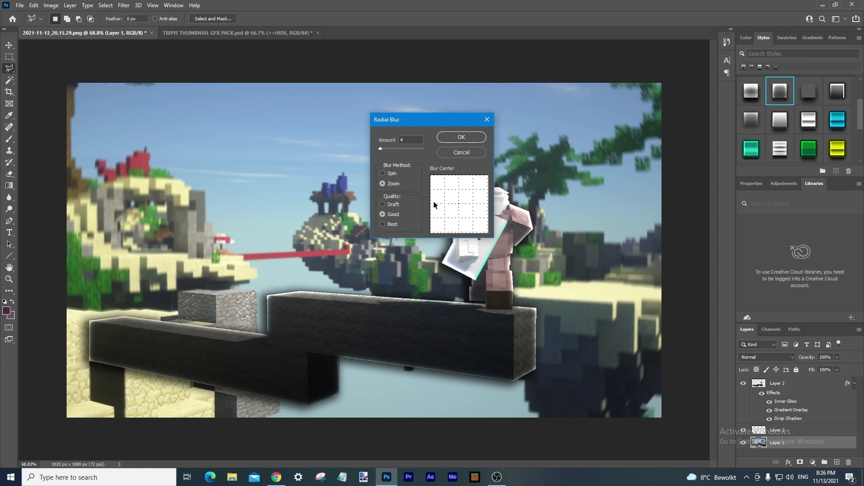
{"action": "left_click_drag", "start_coordinate": [444, 204], "coordinate": [465, 208]}
{"action": "left_click", "coordinate": [464, 137]}
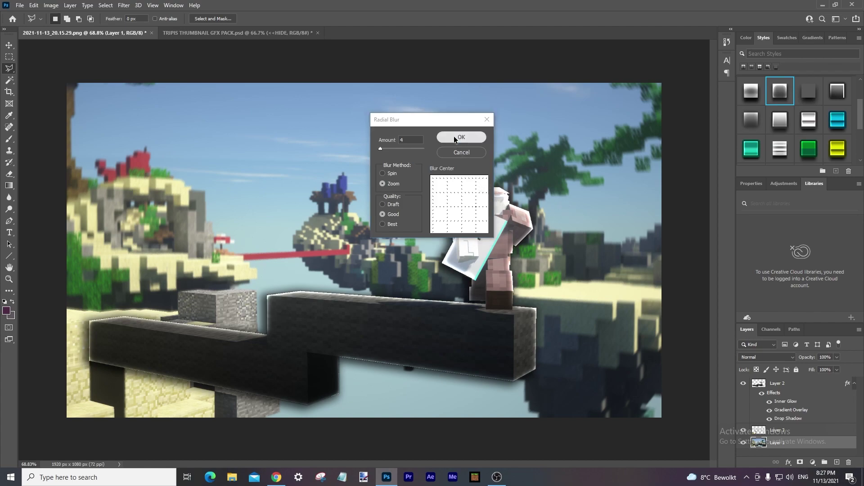
{"action": "left_click", "coordinate": [453, 136]}
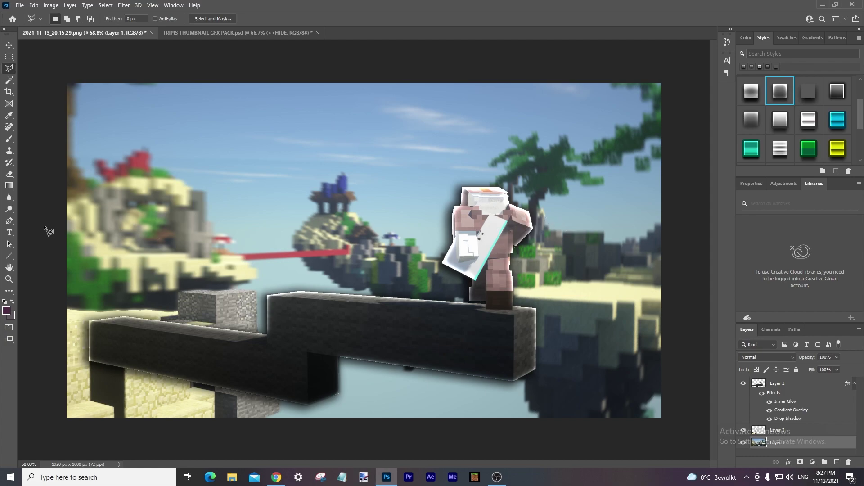
Add the text "MOST SCUFFED WAY!" in the sky on a new text layer above Layer 2
{"action": "key", "text": "v"}
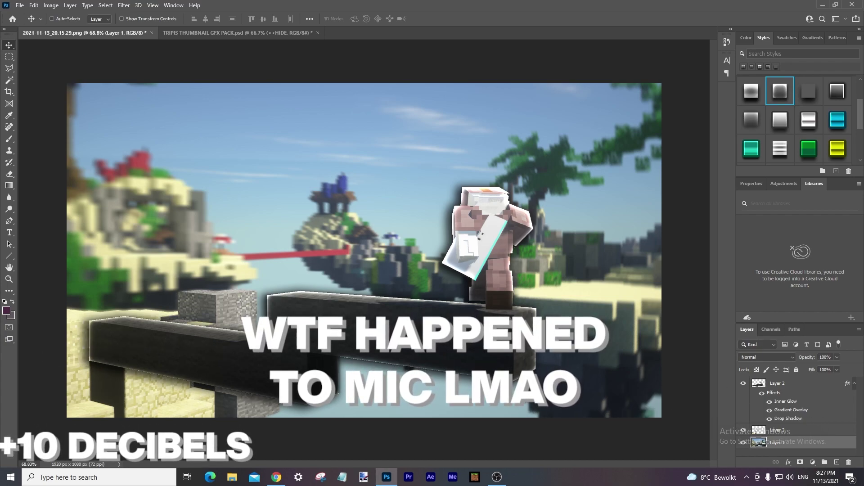
{"action": "left_click", "coordinate": [777, 383]}
{"action": "scroll", "coordinate": [805, 135], "scroll_direction": "down", "scroll_amount": 2}
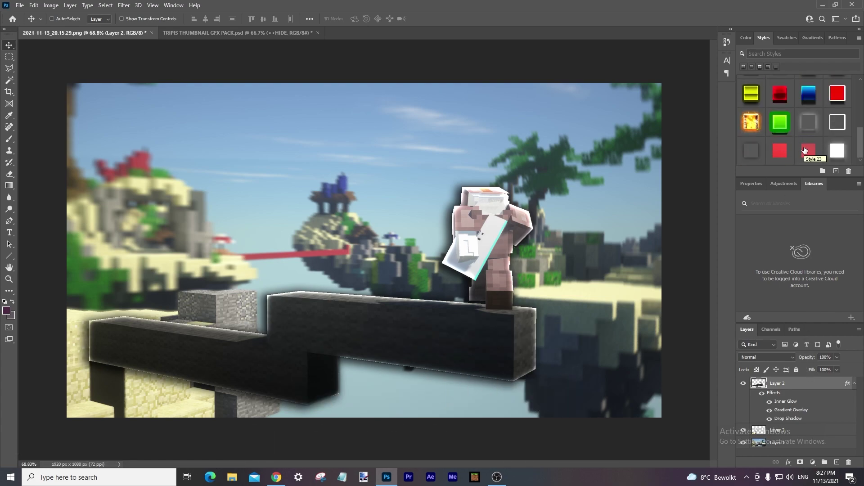
{"action": "key", "text": "e"}
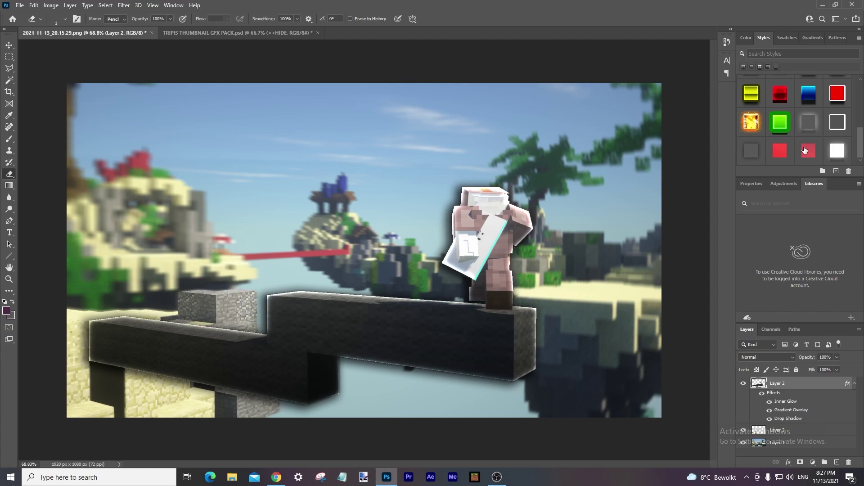
{"action": "scroll", "coordinate": [779, 137], "scroll_direction": "up", "scroll_amount": 10}
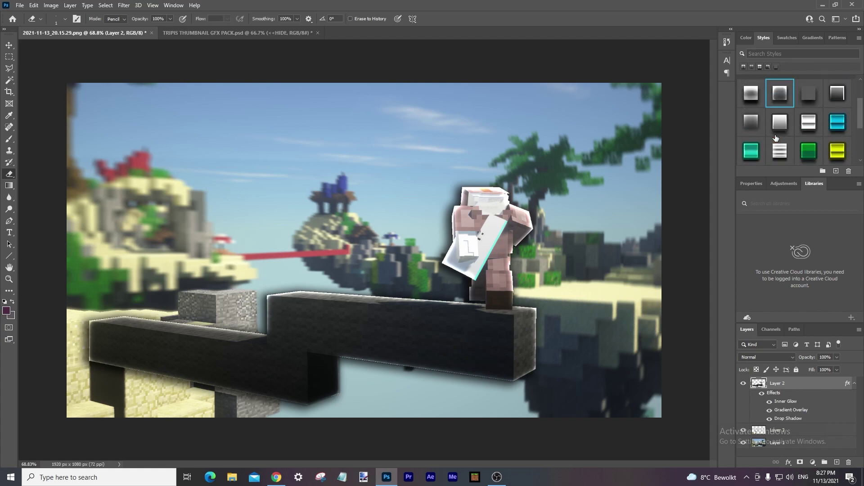
{"action": "scroll", "coordinate": [779, 137], "scroll_direction": "down", "scroll_amount": 5}
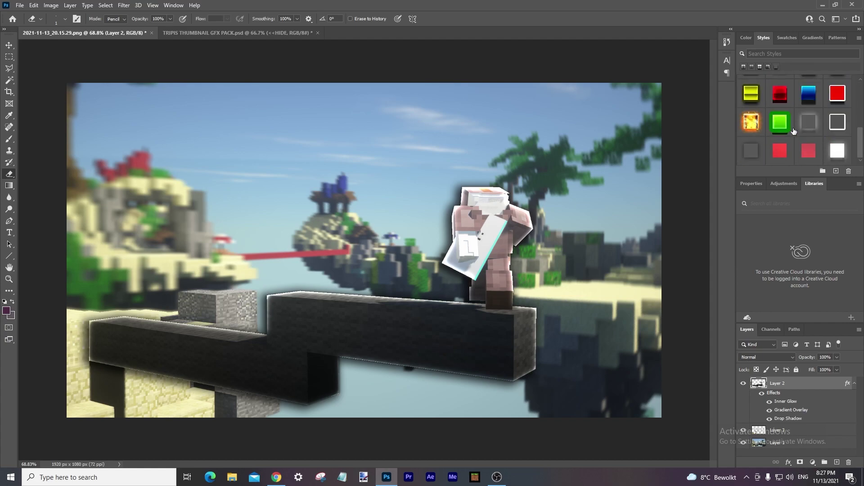
{"action": "key", "text": "t"}
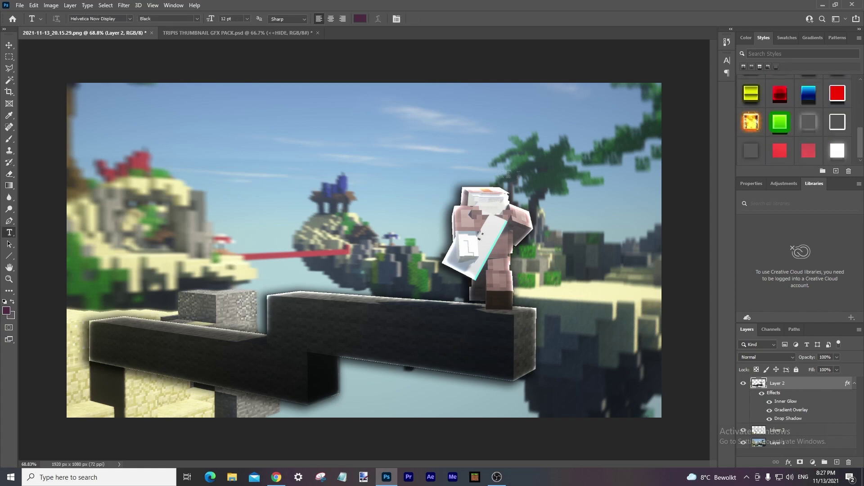
{"action": "left_click", "coordinate": [238, 180]}
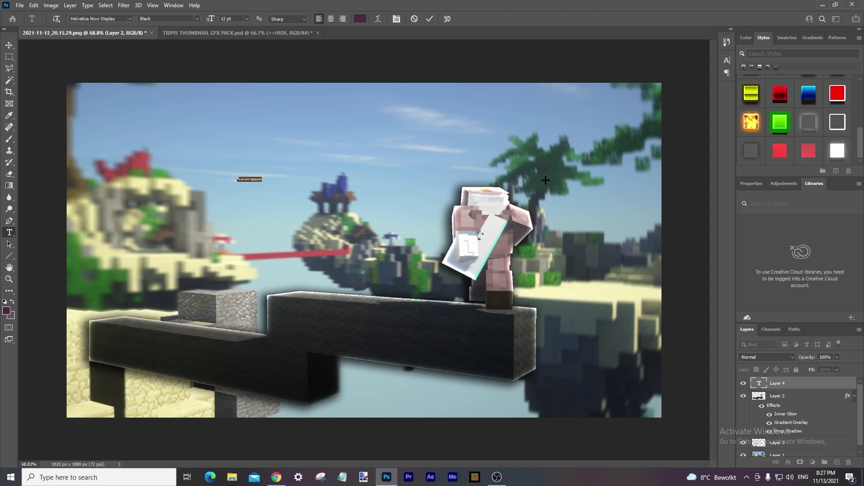
{"action": "key", "text": "BackSpace"}
Set the colour of the whole "MOST SCUFFED WAY!" text to white and commit the text
{"action": "key", "text": "ctrl+a"}
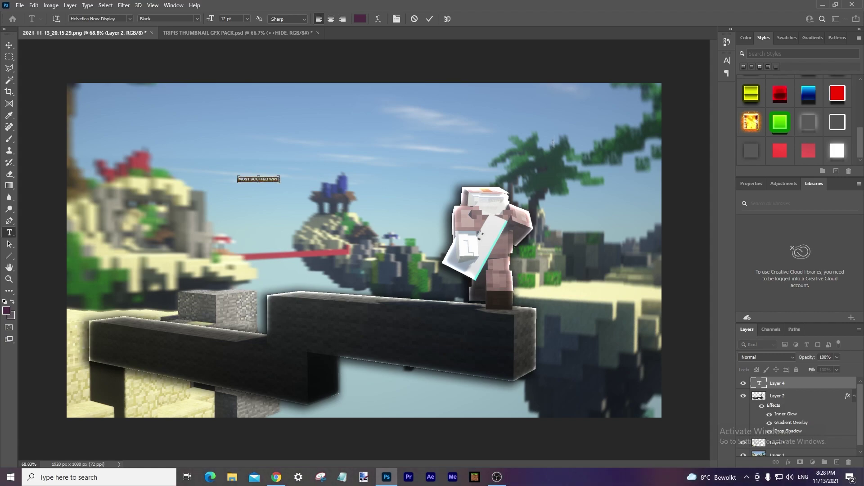
{"action": "left_click", "coordinate": [360, 19]}
{"action": "left_click_drag", "start_coordinate": [665, 258], "coordinate": [543, 96]}
{"action": "left_click", "coordinate": [829, 207]}
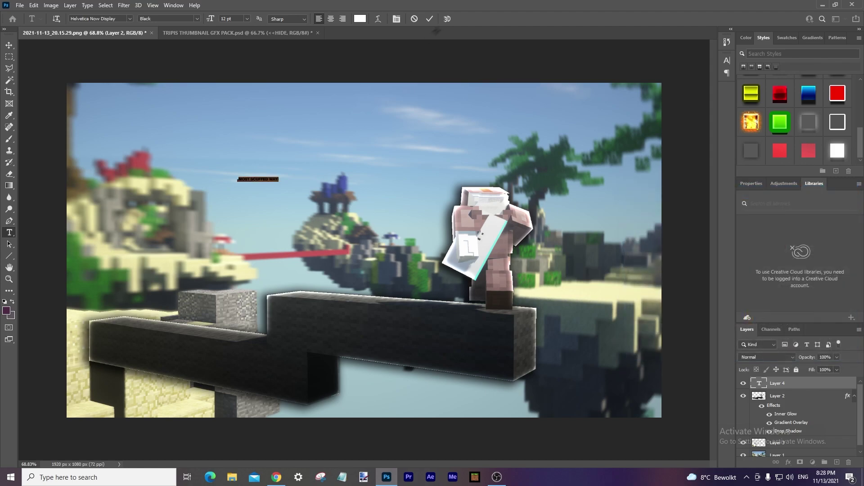
{"action": "left_click", "coordinate": [429, 19]}
Scale the title up to about 138 pt and position it across the sky above the character
{"action": "key", "text": "ctrl+t"}
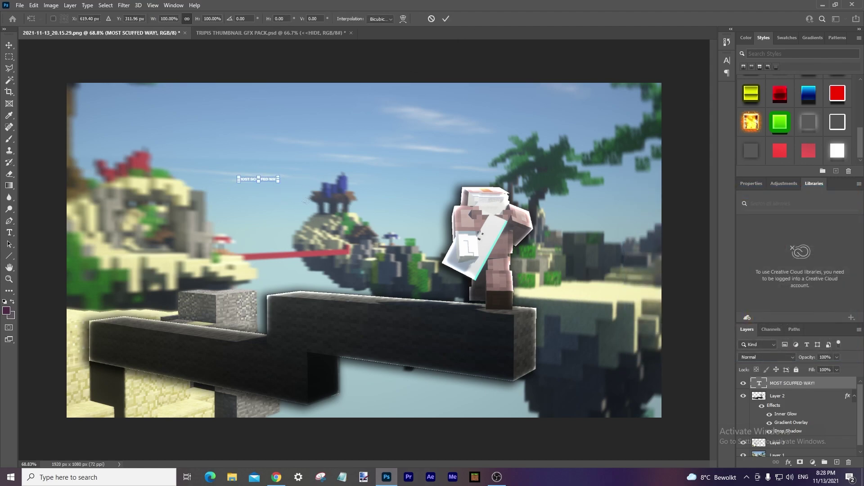
{"action": "key", "text": "Return"}
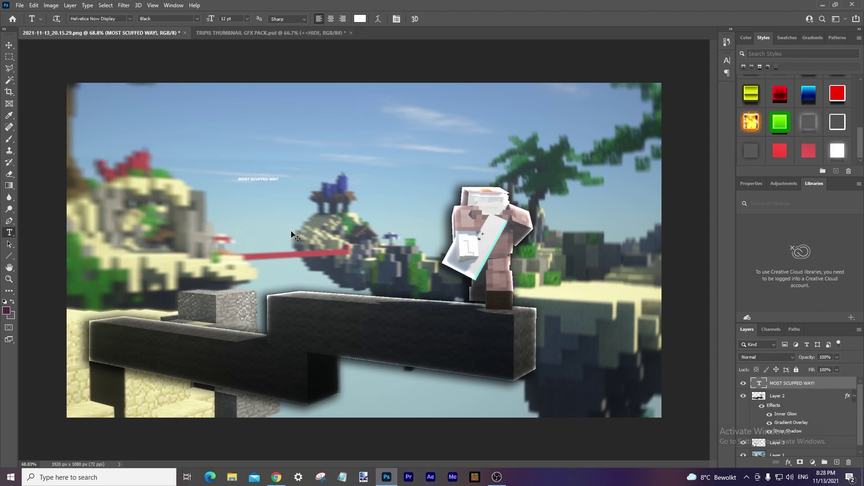
{"action": "key", "text": "ctrl+t"}
{"action": "left_click_drag", "start_coordinate": [259, 171], "coordinate": [353, 146]}
{"action": "key", "text": "Return"}
{"action": "key", "text": "t"}
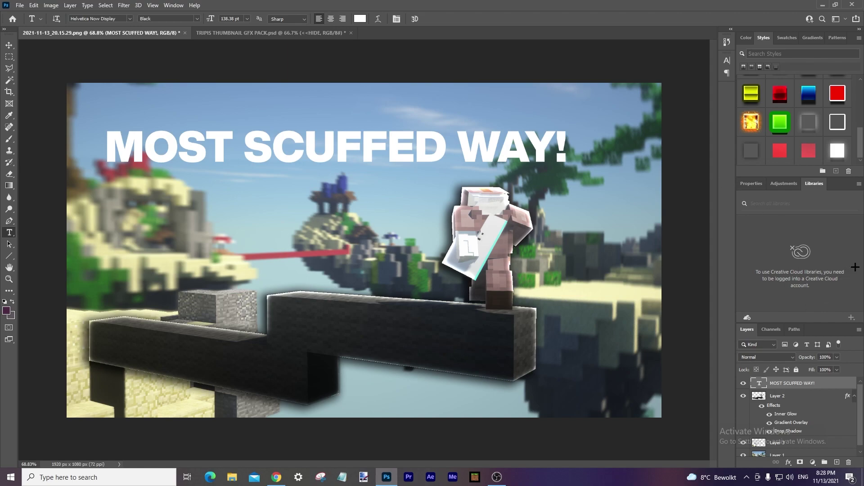
Apply the preset style with an Outer Glow and Drop Shadow to the "MOST SCUFFED WAY!" text layer
{"action": "left_click", "coordinate": [810, 124]}
{"action": "scroll", "coordinate": [201, 116], "scroll_direction": "up", "scroll_amount": 3}
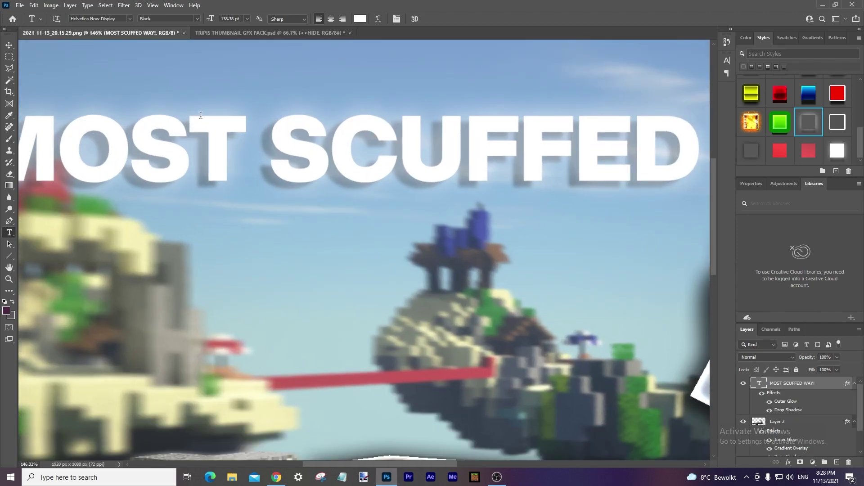
{"action": "scroll", "coordinate": [201, 115], "scroll_direction": "down", "scroll_amount": 3}
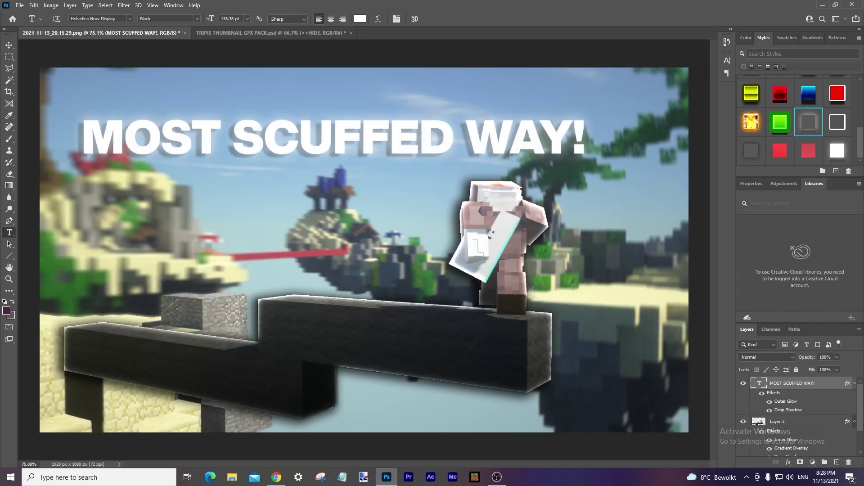
{"action": "scroll", "coordinate": [499, 107], "scroll_direction": "up", "scroll_amount": 3}
{"action": "key", "text": "v"}
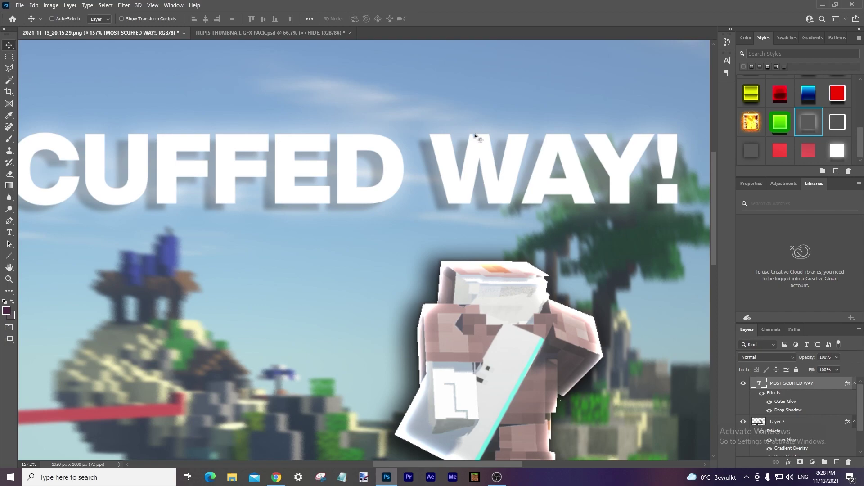
{"action": "scroll", "coordinate": [509, 131], "scroll_direction": "down", "scroll_amount": 2}
Compare the title with and without the preset style by undoing and redoing it, and inspect the glow and shadow up close
{"action": "key", "text": "ctrl"}
{"action": "key", "text": "ctrl+z"}
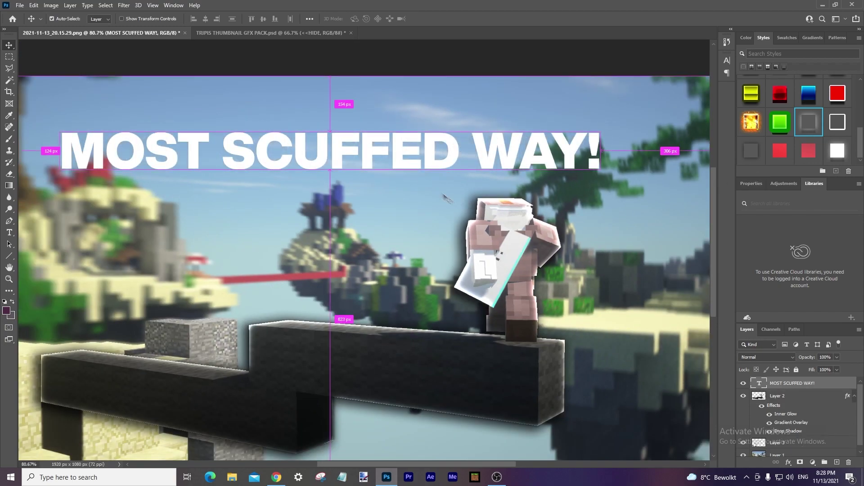
{"action": "key", "text": "ctrl+shift+z"}
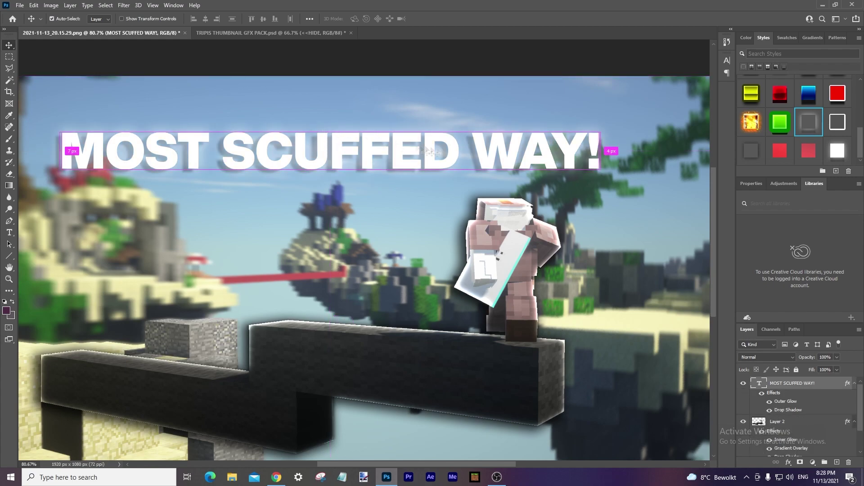
{"action": "key", "text": "ctrl+z"}
{"action": "key", "text": "ctrl+shift+z"}
{"action": "key", "text": "ctrl+z"}
{"action": "key", "text": "ctrl+shift+z"}
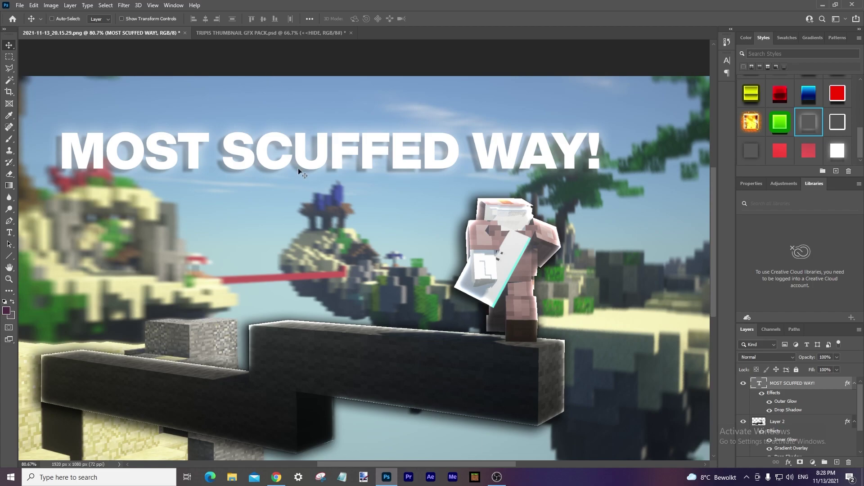
{"action": "scroll", "coordinate": [300, 175], "scroll_direction": "up", "scroll_amount": 2}
{"action": "key", "text": "super"}
{"action": "key", "text": "super"}
{"action": "scroll", "coordinate": [301, 207], "scroll_direction": "up", "scroll_amount": 4}
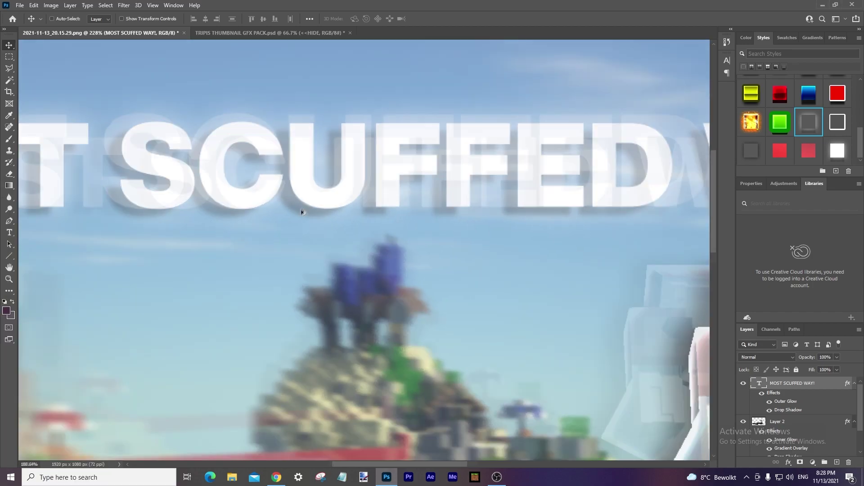
{"action": "scroll", "coordinate": [301, 207], "scroll_direction": "down", "scroll_amount": 3}
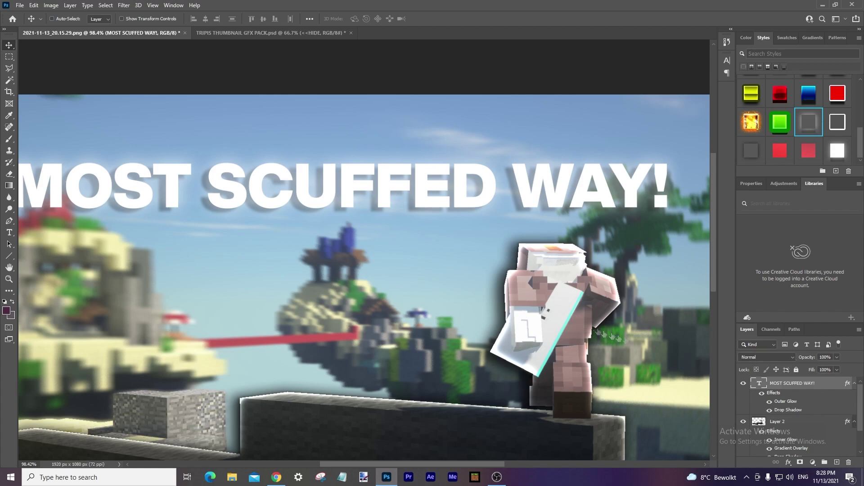
Review the title's Layer Style settings and the list of available effects, leaving them without changes
{"action": "double_click", "coordinate": [828, 387]}
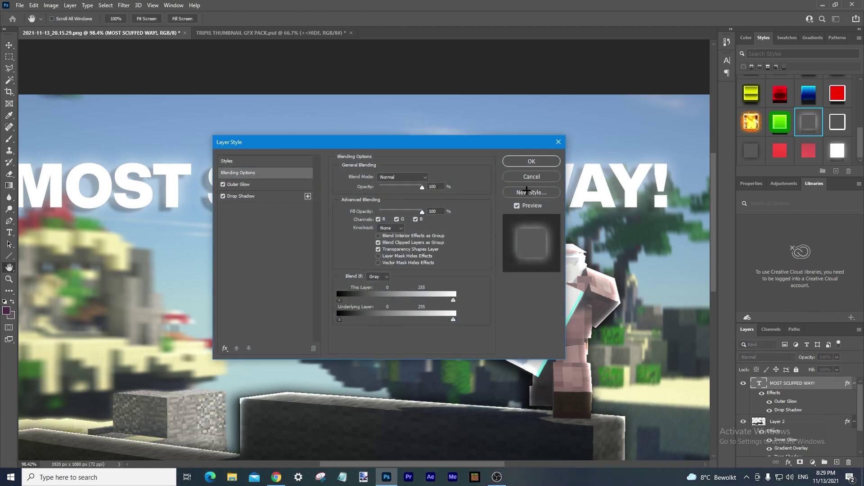
{"action": "left_click", "coordinate": [225, 348]}
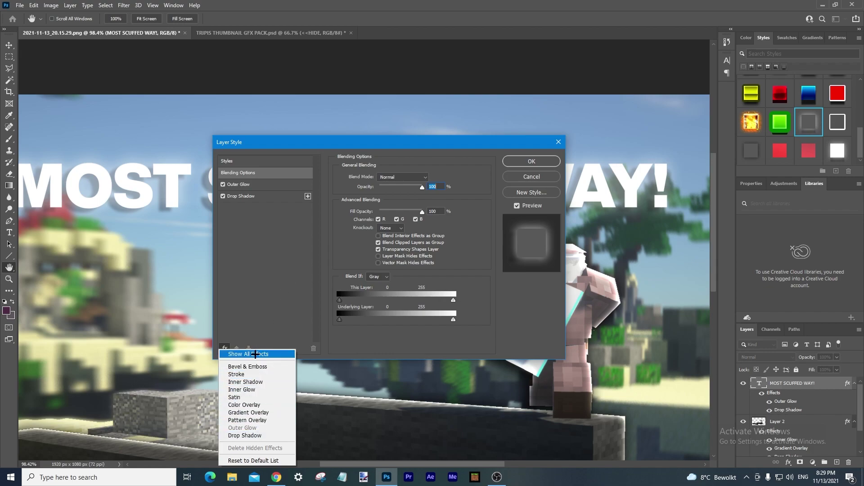
{"action": "left_click", "coordinate": [258, 292]}
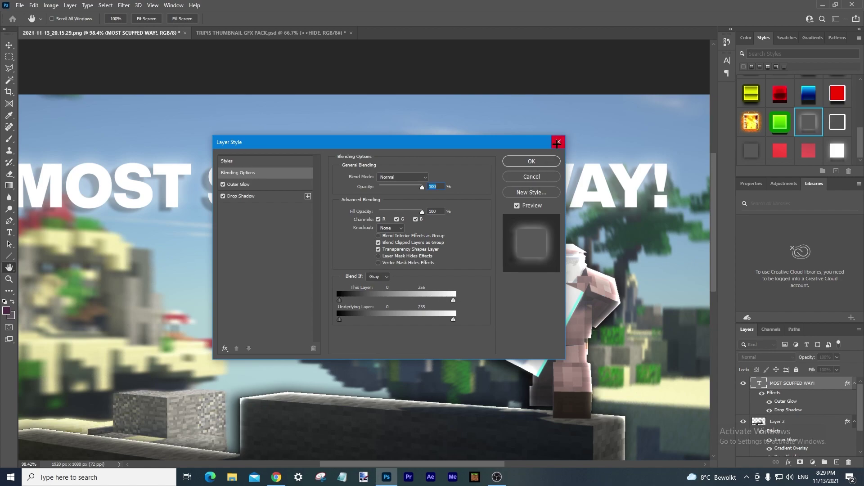
{"action": "left_click", "coordinate": [558, 142]}
Move the title slightly up and right, and colour the word "SCUFFED" red (ff0001)
{"action": "scroll", "coordinate": [513, 171], "scroll_direction": "down", "scroll_amount": 5}
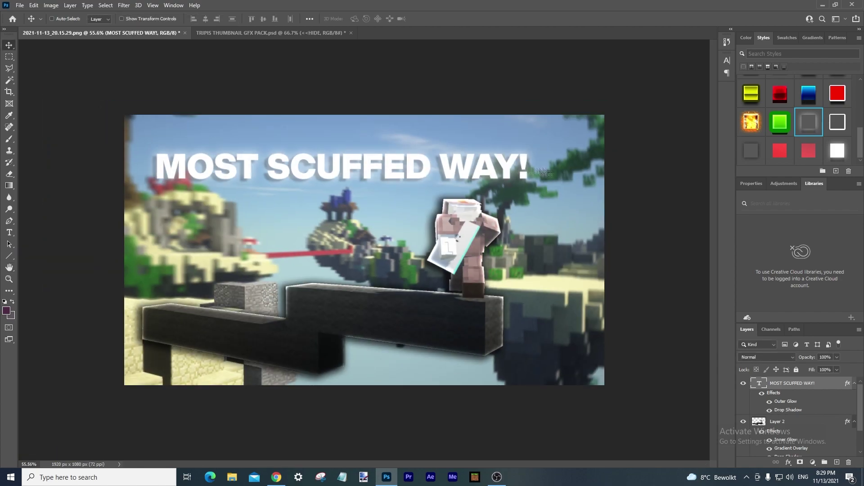
{"action": "left_click_drag", "start_coordinate": [368, 167], "coordinate": [378, 163]}
{"action": "key", "text": "t"}
{"action": "left_click_drag", "start_coordinate": [280, 166], "coordinate": [439, 156]}
{"action": "left_click", "coordinate": [248, 162]}
{"action": "key", "text": "Escape"}
{"action": "left_click", "coordinate": [360, 19]}
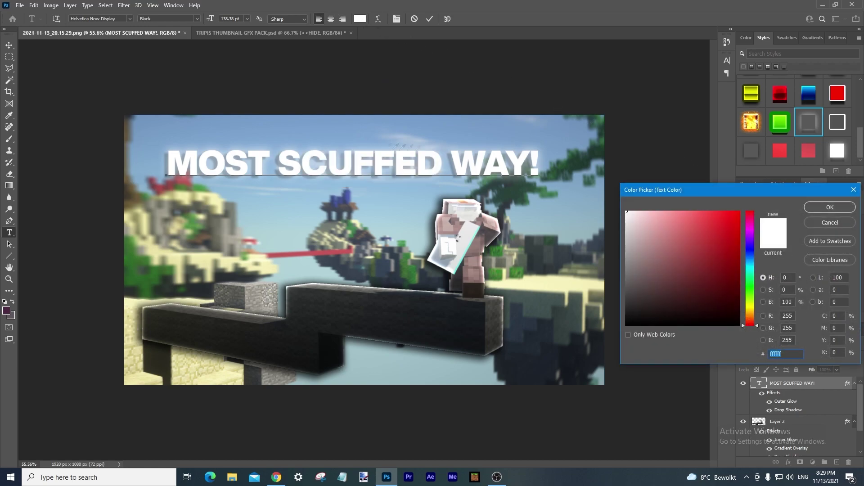
{"action": "left_click", "coordinate": [739, 211]}
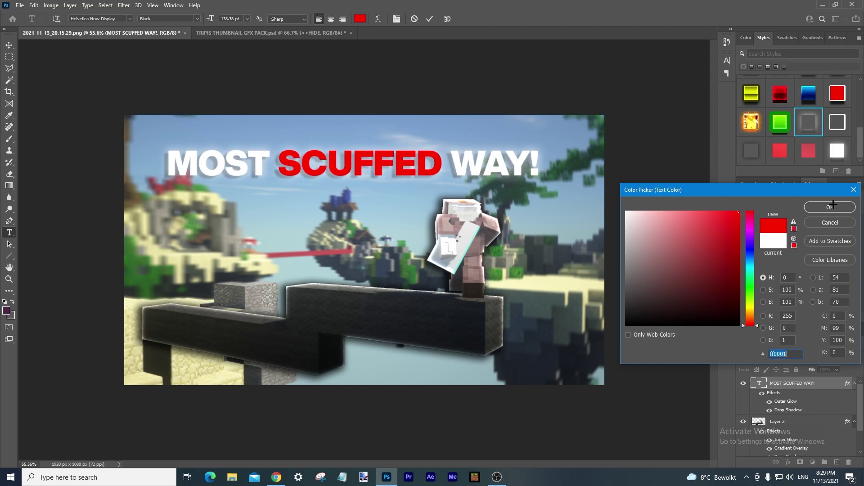
{"action": "left_click", "coordinate": [831, 206]}
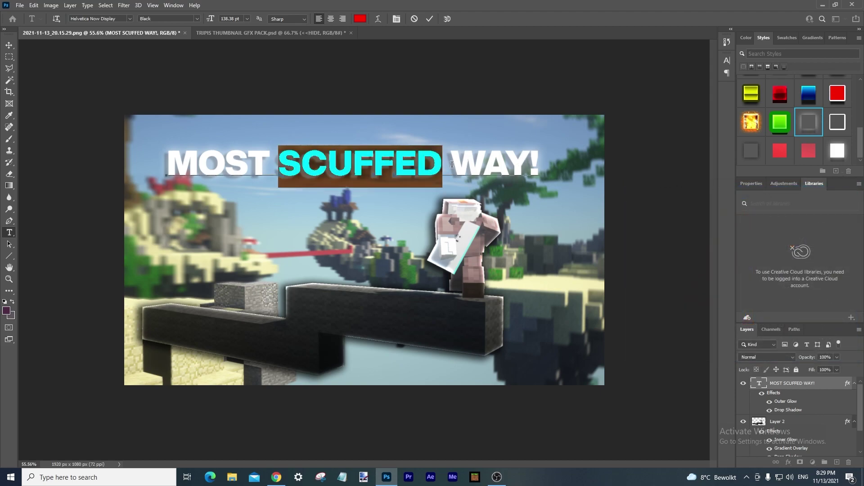
Try a bright green (06ff00) for the word "WAY!" in the title
{"action": "left_click_drag", "start_coordinate": [452, 165], "coordinate": [563, 173]}
{"action": "left_click", "coordinate": [360, 18]}
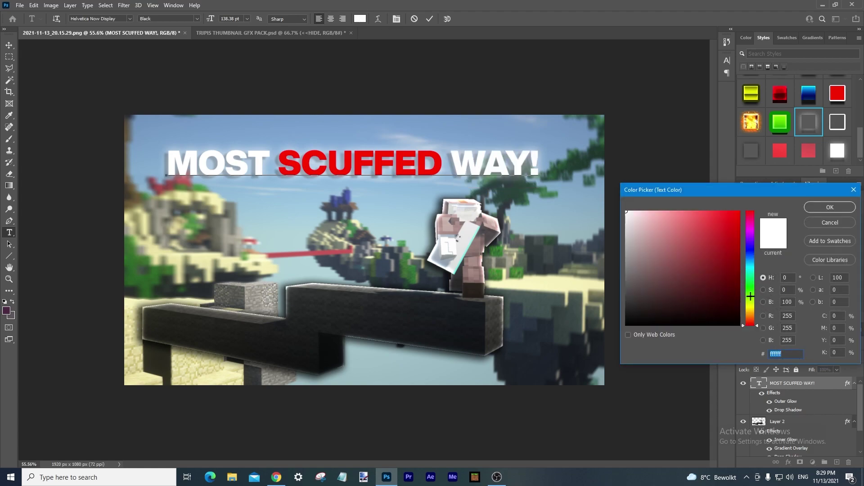
{"action": "left_click_drag", "start_coordinate": [747, 295], "coordinate": [747, 288]}
{"action": "left_click", "coordinate": [739, 211]}
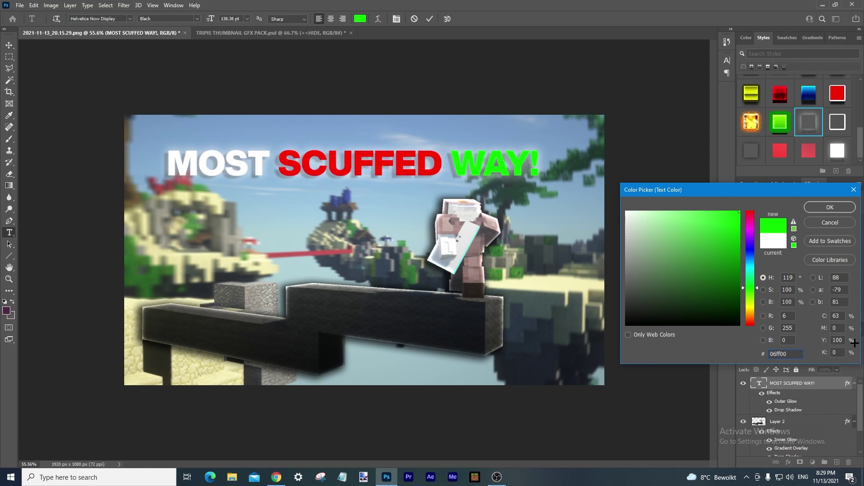
Colour the word "WAY!" yellow (ffff00) and commit the text edit
{"action": "key", "text": "ctrl+a"}
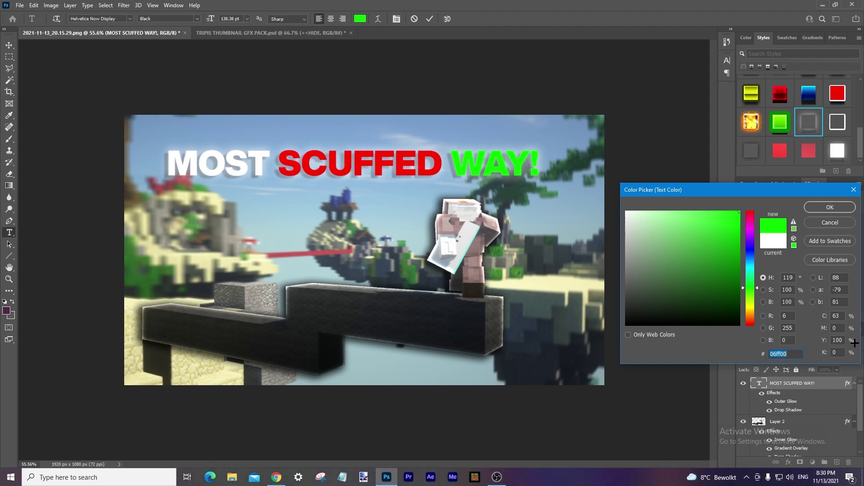
{"action": "type", "text": "ffffff"}
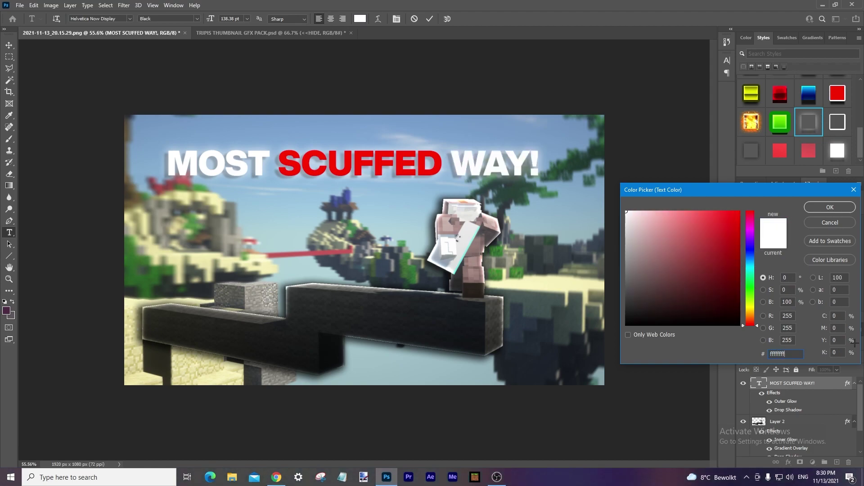
{"action": "key", "text": "BackSpace"}
{"action": "key", "text": "BackSpace"}
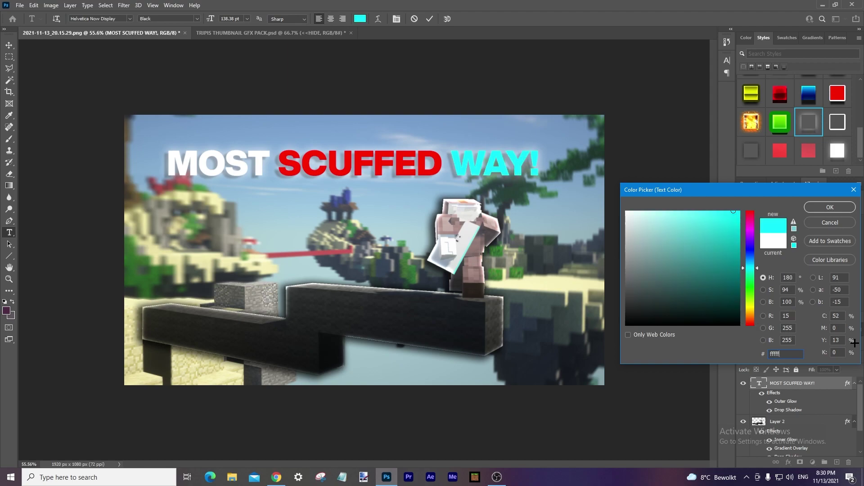
{"action": "type", "text": "00"}
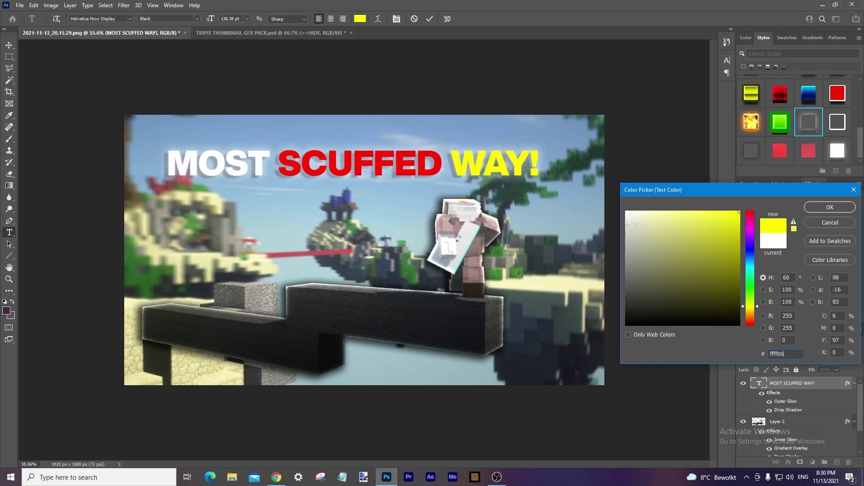
{"action": "left_click", "coordinate": [824, 206]}
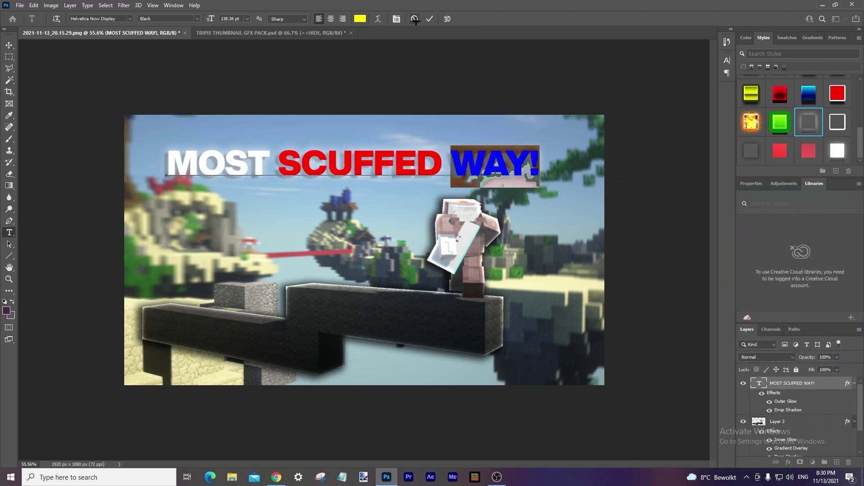
{"action": "left_click", "coordinate": [430, 19]}
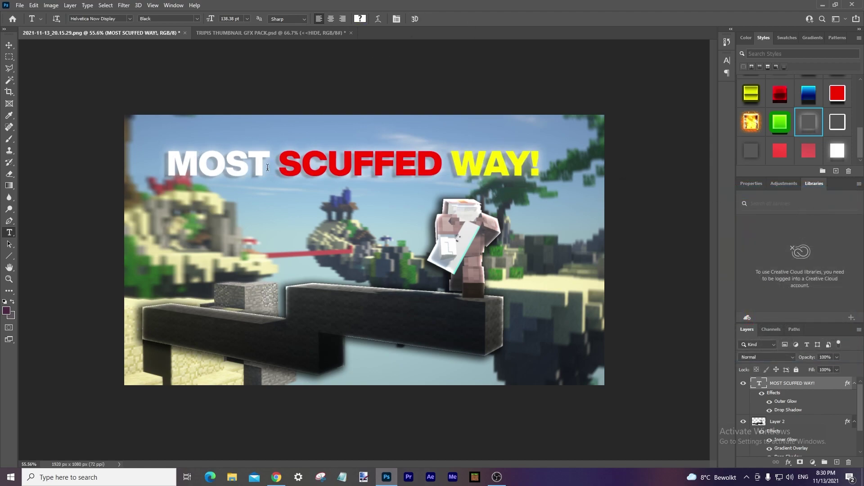
Colour the word "MOST" red like "SCUFFED" and return "WAY!" to white
{"action": "left_click", "coordinate": [454, 168]}
{"action": "double_click", "coordinate": [216, 163]}
{"action": "left_click", "coordinate": [360, 19]}
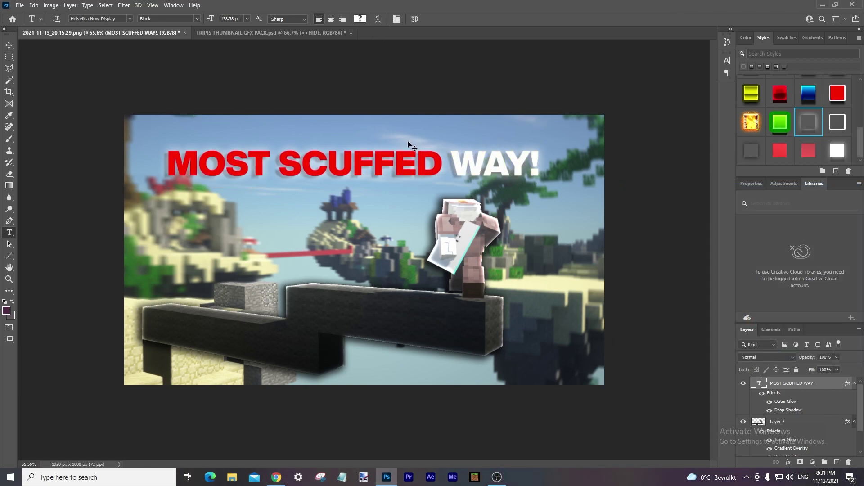
Try enlarging the title to about 109% and bending it with an Arc Lower warp, and discard the transform
{"action": "key", "text": "ctrl+t"}
{"action": "left_click_drag", "start_coordinate": [352, 145], "coordinate": [365, 155]}
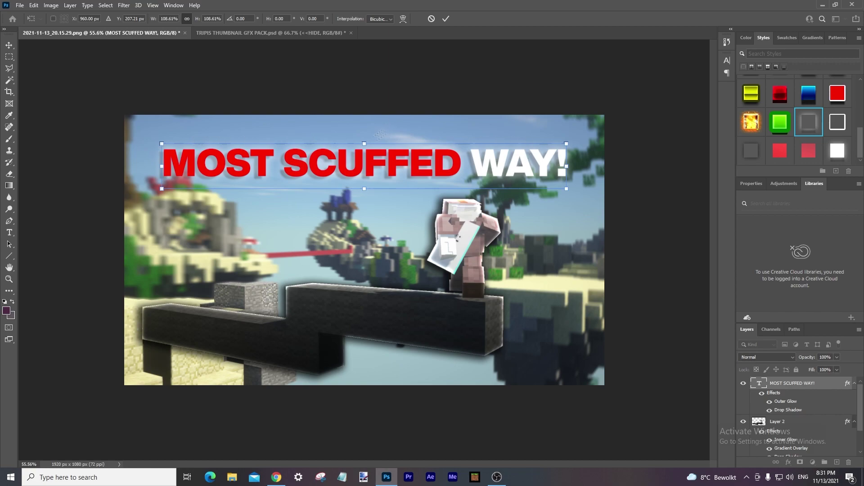
{"action": "left_click_drag", "start_coordinate": [364, 143], "coordinate": [364, 163]}
{"action": "key", "text": "ctrl+z"}
{"action": "left_click", "coordinate": [404, 19]}
{"action": "left_click", "coordinate": [215, 18]}
{"action": "left_click", "coordinate": [215, 47]}
{"action": "left_click_drag", "start_coordinate": [364, 205], "coordinate": [364, 248]}
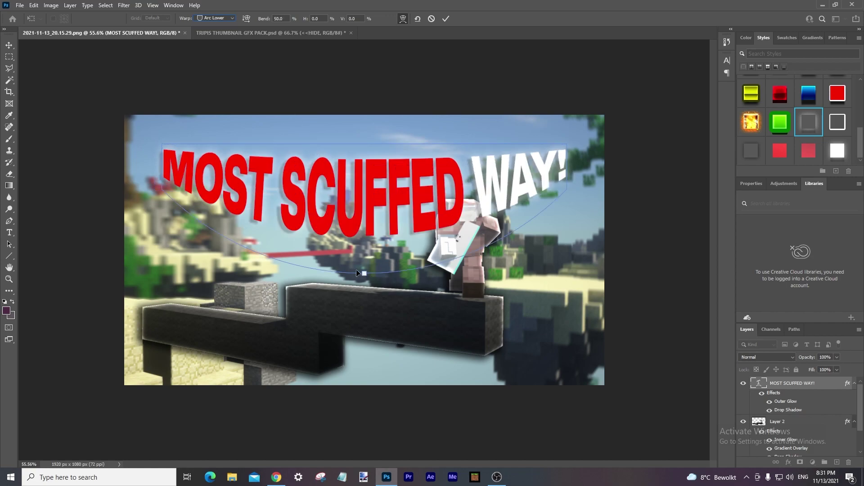
{"action": "left_click", "coordinate": [431, 19]}
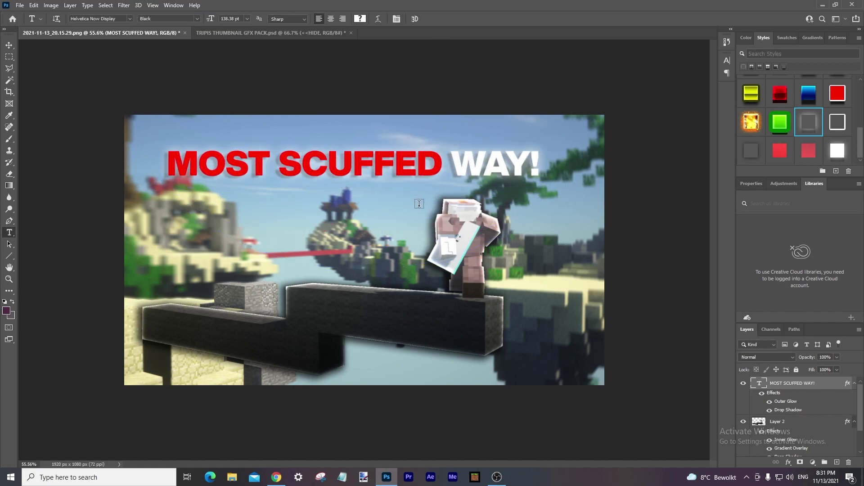
Try aligning the title to the canvas centre, first near the upper edge and then mid-canvas, and discard the transform
{"action": "key", "text": "ctrl+t"}
{"action": "mouse_move", "coordinate": [373, 166]}
{"action": "left_mouse_down"}
{"action": "mouse_move", "coordinate": [388, 166]}
{"action": "mouse_move", "coordinate": [387, 150]}
{"action": "mouse_move", "coordinate": [397, 162]}
{"action": "mouse_move", "coordinate": [377, 156]}
{"action": "left_mouse_up"}
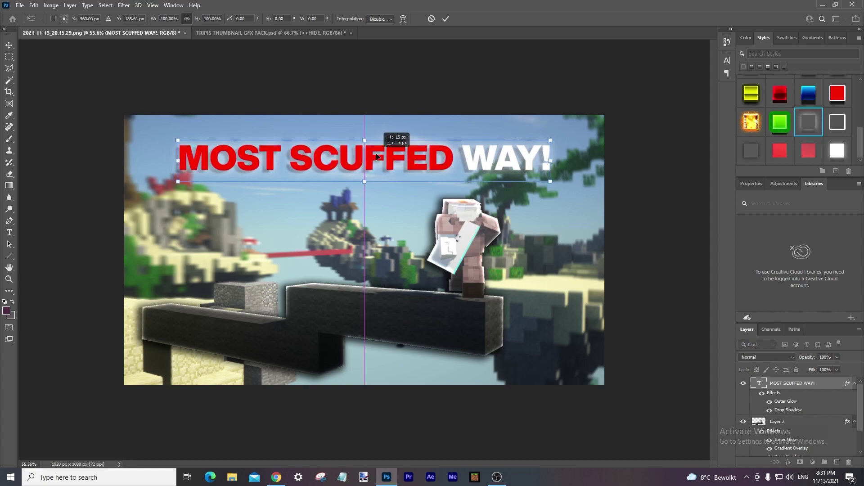
{"action": "left_click_drag", "start_coordinate": [377, 156], "coordinate": [377, 156]}
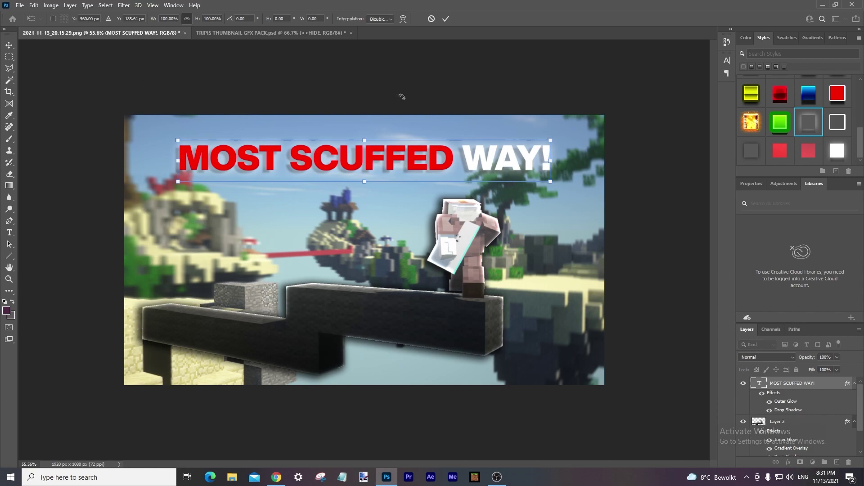
{"action": "left_click_drag", "start_coordinate": [401, 161], "coordinate": [404, 251]}
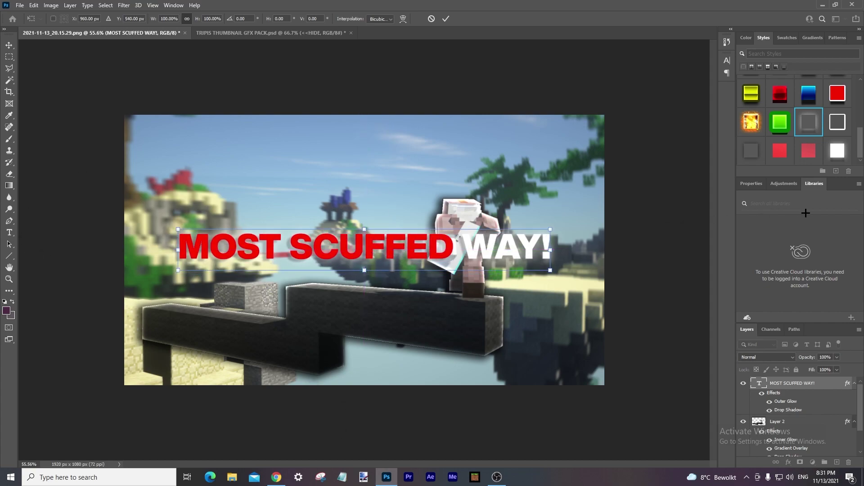
{"action": "left_click_drag", "start_coordinate": [360, 250], "coordinate": [365, 250]}
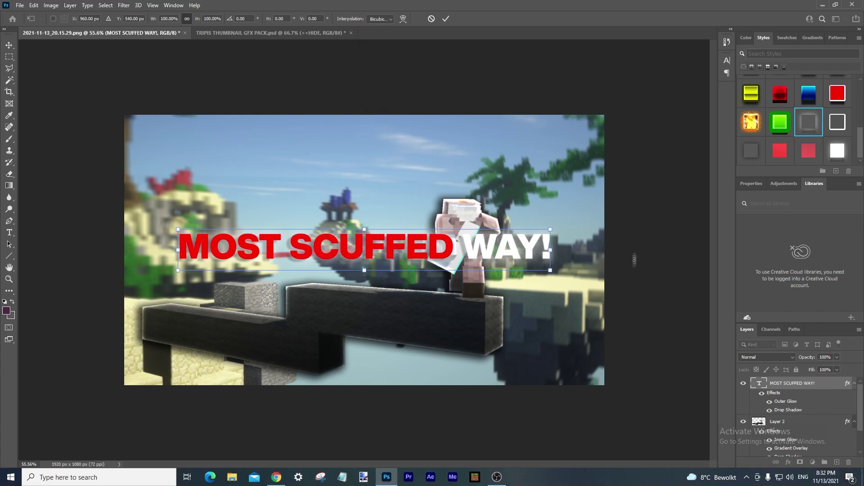
{"action": "left_click", "coordinate": [431, 18]}
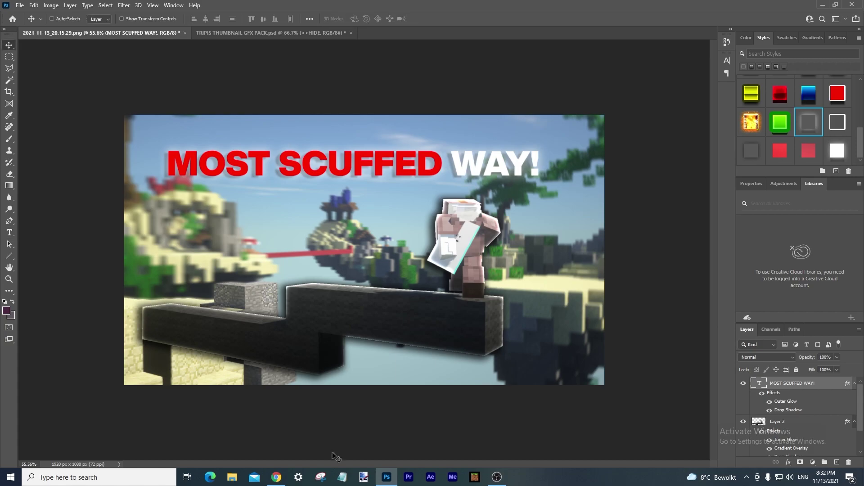
Switch to Chrome, search Google Images for "model o" and browse the mouse pictures
{"action": "left_click", "coordinate": [276, 477]}
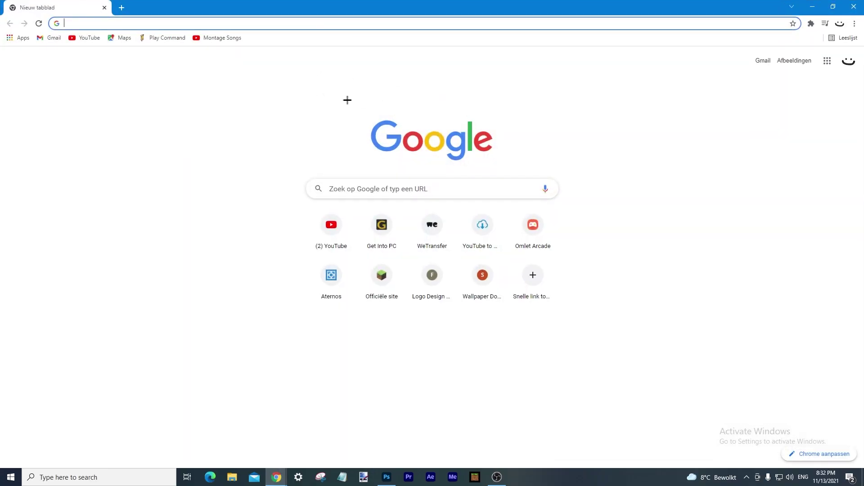
{"action": "type", "text": "model o"}
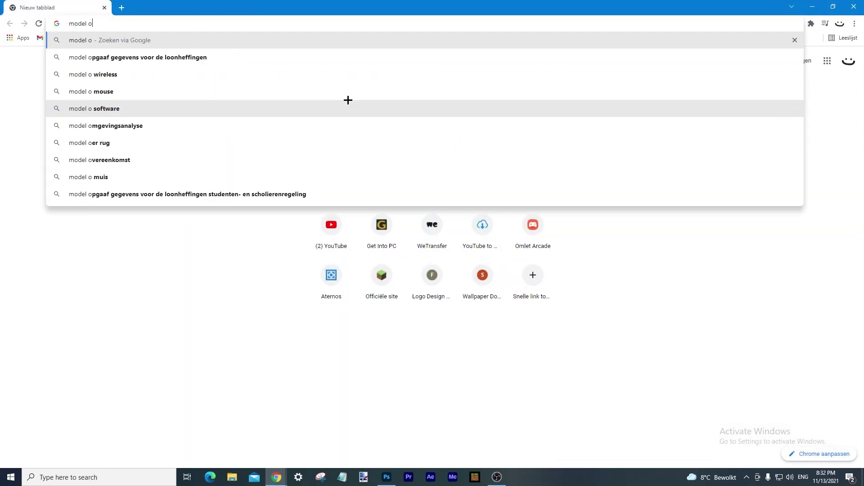
{"action": "key", "text": "Return"}
{"action": "left_click", "coordinate": [185, 96]}
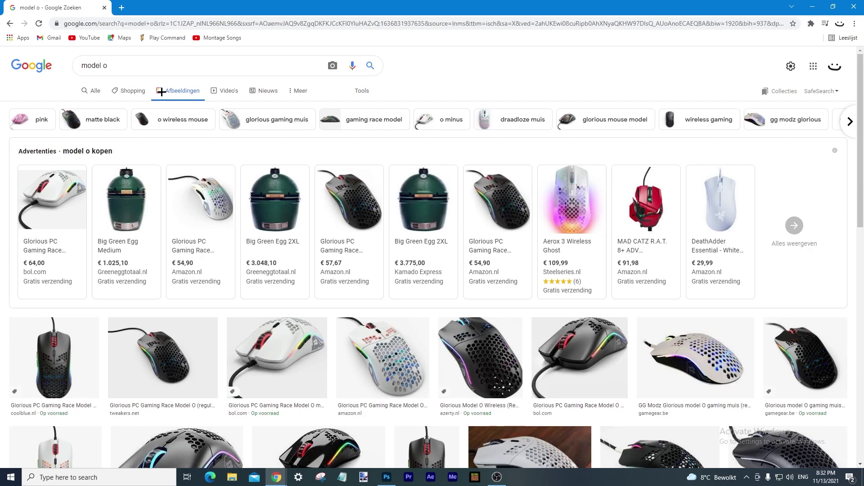
{"action": "scroll", "coordinate": [161, 91], "scroll_direction": "down", "scroll_amount": 1}
{"action": "scroll", "coordinate": [130, 116], "scroll_direction": "up", "scroll_amount": 1}
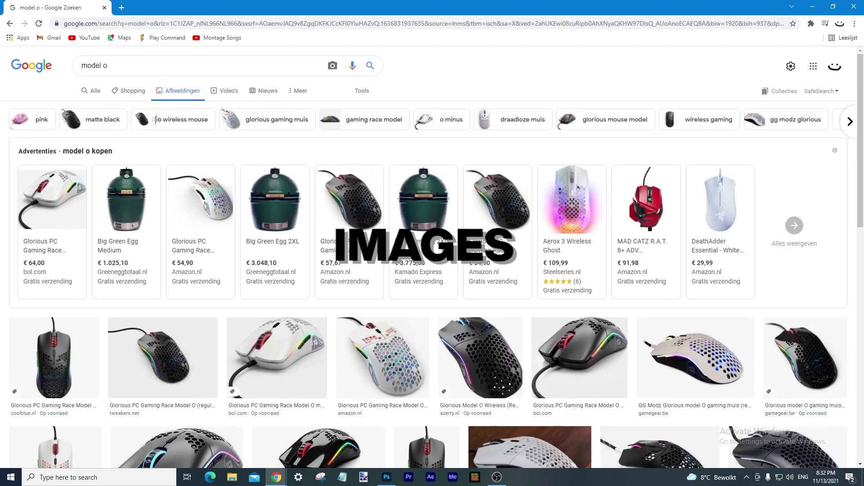
{"action": "scroll", "coordinate": [225, 202], "scroll_direction": "down", "scroll_amount": 5}
{"action": "scroll", "coordinate": [285, 243], "scroll_direction": "up", "scroll_amount": 2}
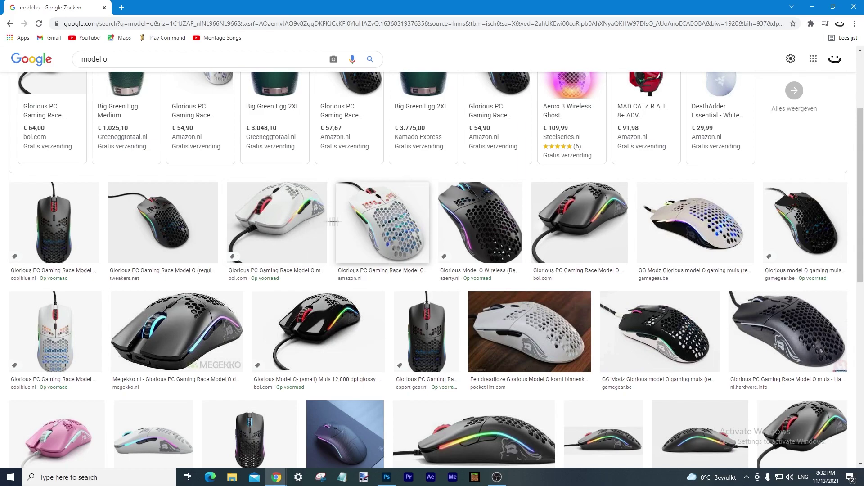
{"action": "scroll", "coordinate": [378, 238], "scroll_direction": "down", "scroll_amount": 1}
{"action": "scroll", "coordinate": [378, 238], "scroll_direction": "up", "scroll_amount": 4}
Refine the image search to "model o wireless" and browse the results
{"action": "left_click", "coordinate": [174, 63]}
{"action": "type", "text": "wireless"}
{"action": "key", "text": "Return"}
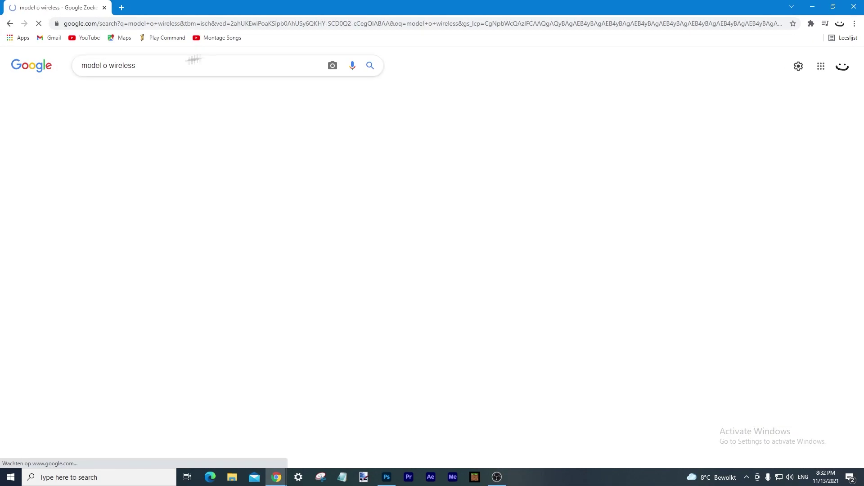
{"action": "scroll", "coordinate": [234, 107], "scroll_direction": "down", "scroll_amount": 4}
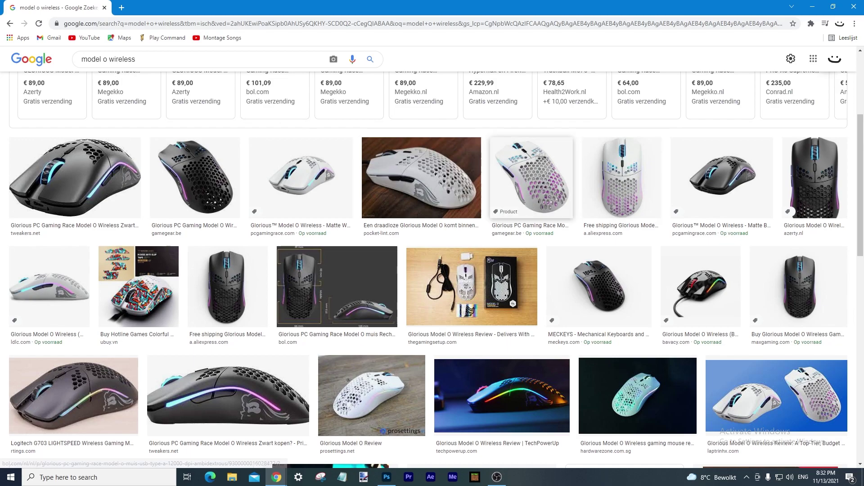
{"action": "scroll", "coordinate": [209, 122], "scroll_direction": "up", "scroll_amount": 5}
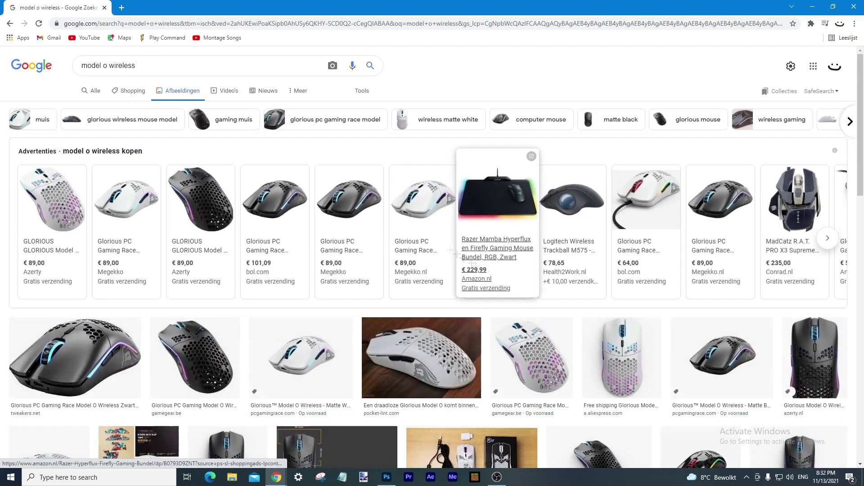
Search for "logitech g203 prodigy" in a new tab and show the image results
{"action": "left_click", "coordinate": [122, 7]}
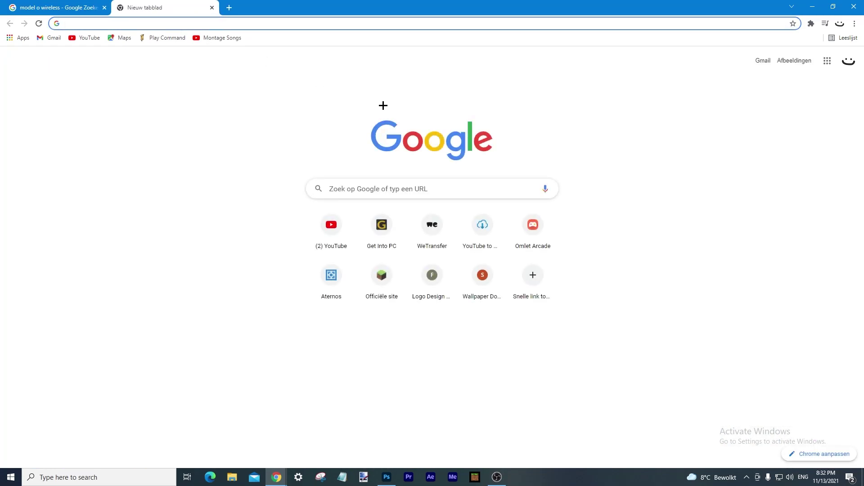
{"action": "type", "text": "logit"}
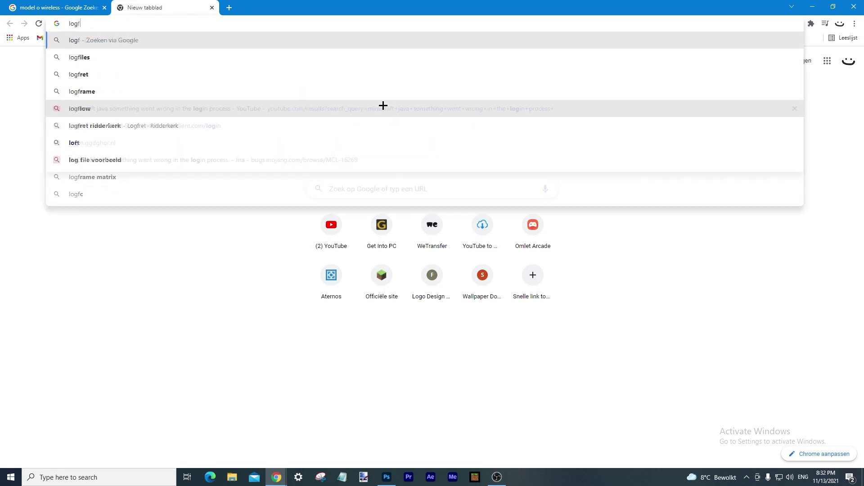
{"action": "type", "text": "e"}
{"action": "key", "text": "Down"}
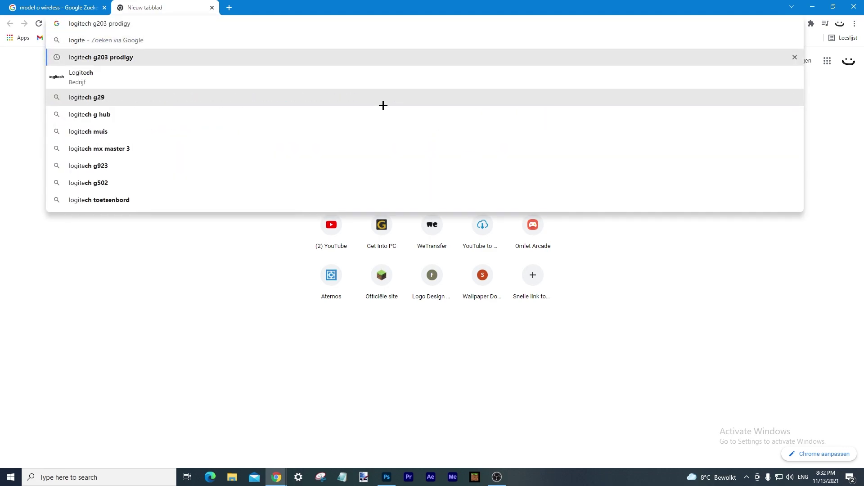
{"action": "key", "text": "Return"}
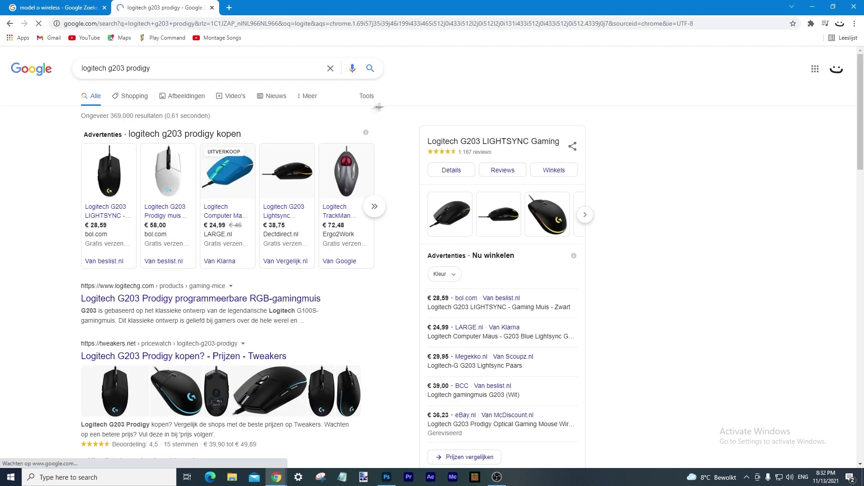
{"action": "left_click", "coordinate": [198, 100]}
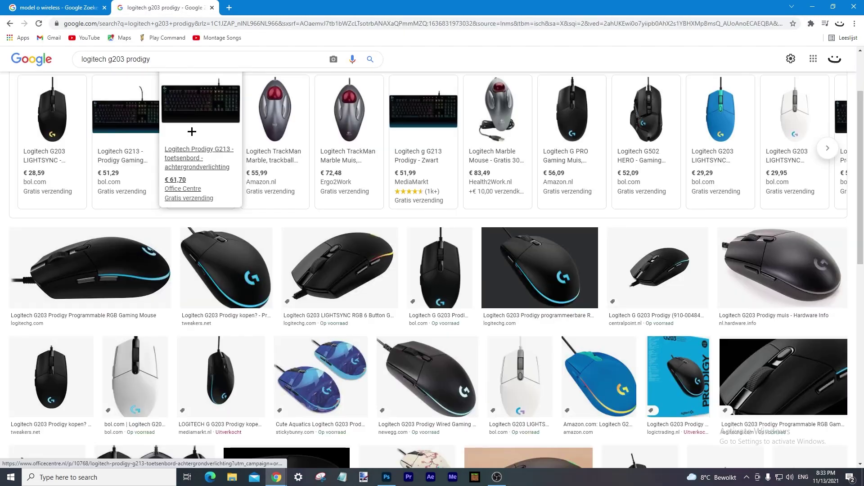
Open the transparent-background Logitech G203 LIGHTSYNC mouse picture and copy the image
{"action": "left_click", "coordinate": [339, 270]}
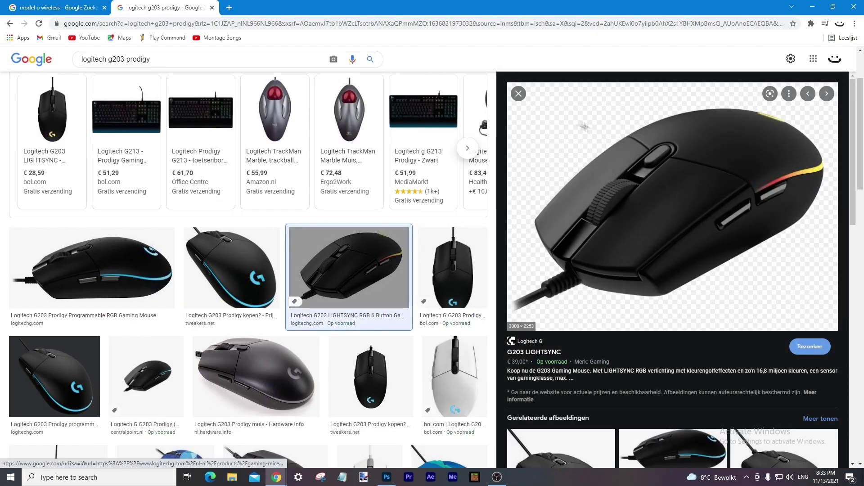
{"action": "scroll", "coordinate": [518, 93], "scroll_direction": "up", "scroll_amount": 1}
{"action": "right_click", "coordinate": [667, 235]}
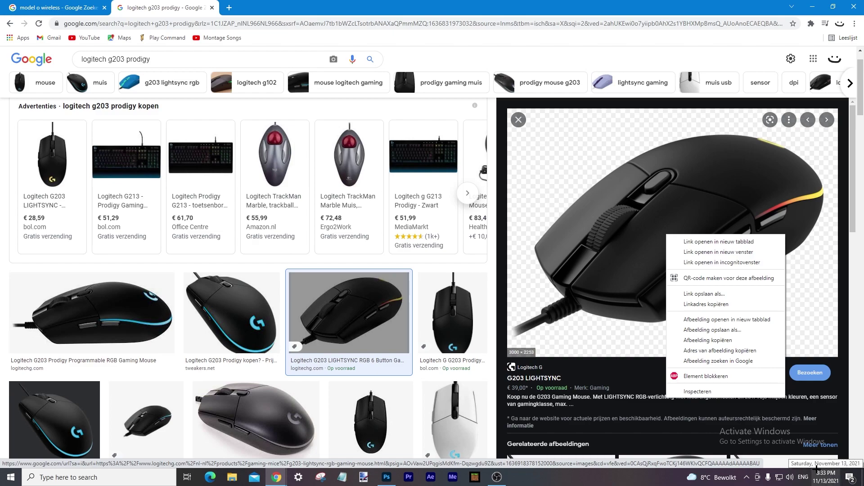
{"action": "left_click", "coordinate": [725, 341]}
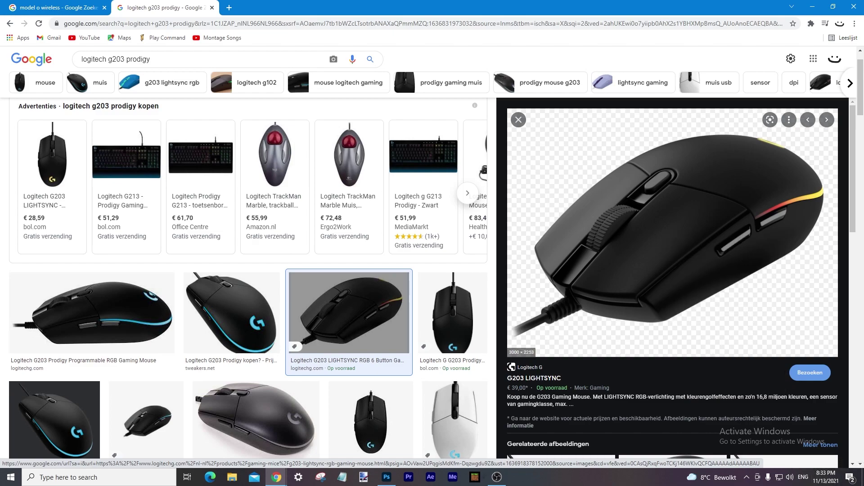
Switch to Photoshop and paste the copied mouse picture as a new layer above the title
{"action": "left_click", "coordinate": [394, 478]}
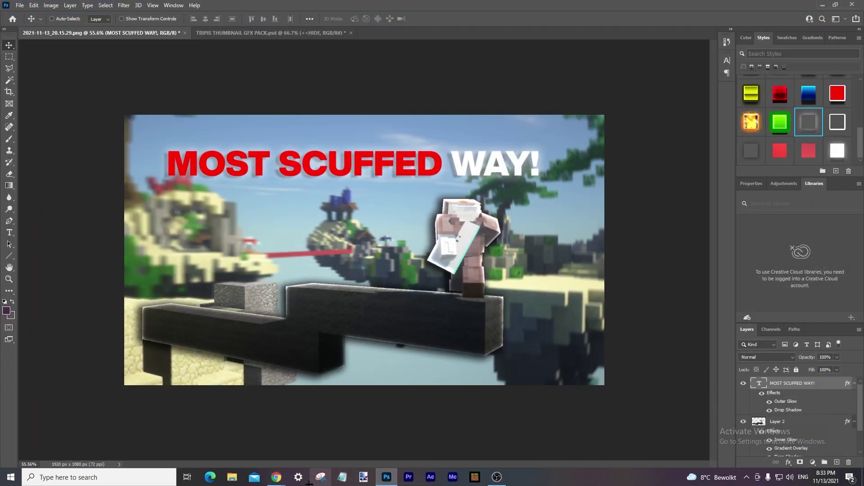
{"action": "key", "text": "ctrl+v"}
{"action": "key", "text": "ctrl+minus"}
{"action": "key", "text": "ctrl+minus"}
Try to select the black background around the pasted mouse picture with the Magic Wand
{"action": "key", "text": "w"}
{"action": "right_click", "coordinate": [9, 80]}
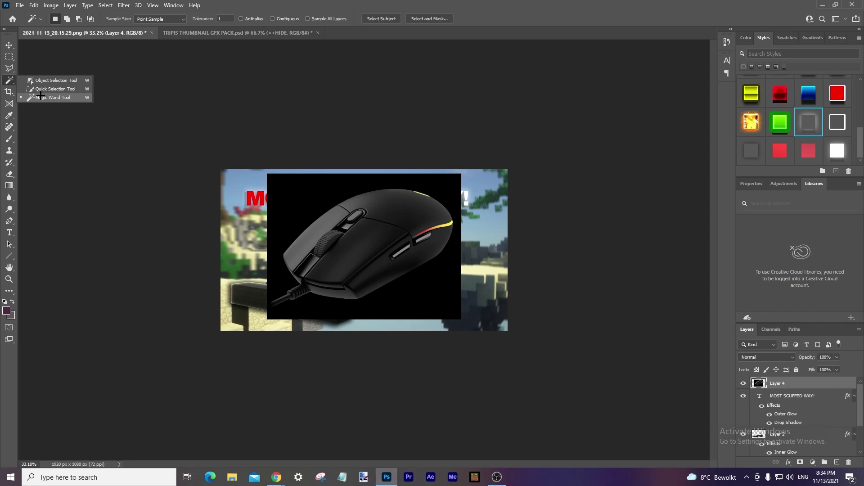
{"action": "left_click", "coordinate": [6, 83]}
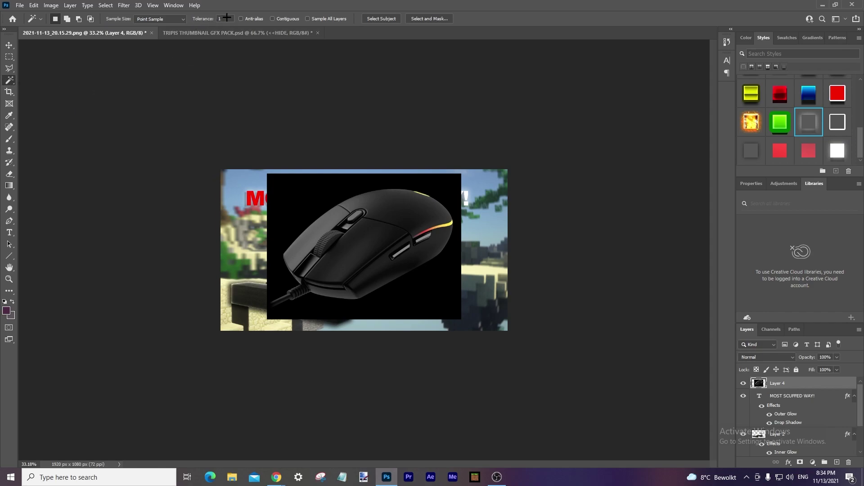
{"action": "key", "text": "ctrl+plus"}
{"action": "left_click", "coordinate": [269, 159]}
{"action": "key", "text": "ctrl+d"}
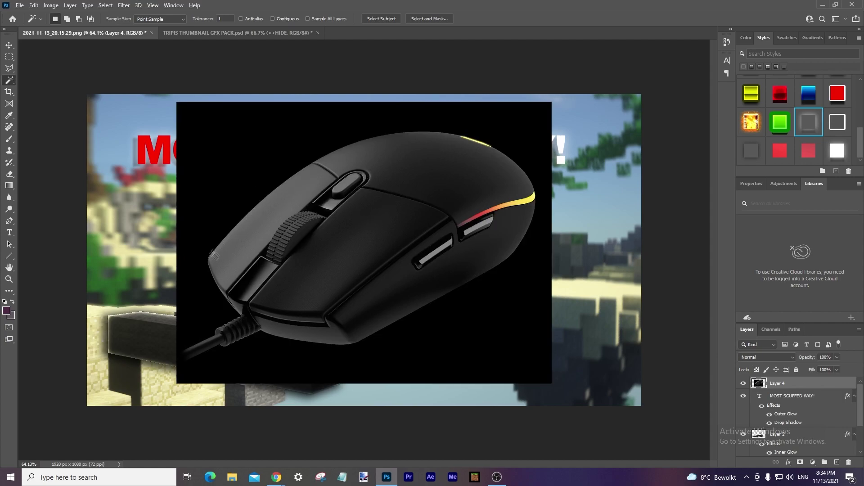
Trace a closed Pen tool path around the black mouse and its cable
{"action": "scroll", "coordinate": [216, 249], "scroll_direction": "up", "scroll_amount": 3}
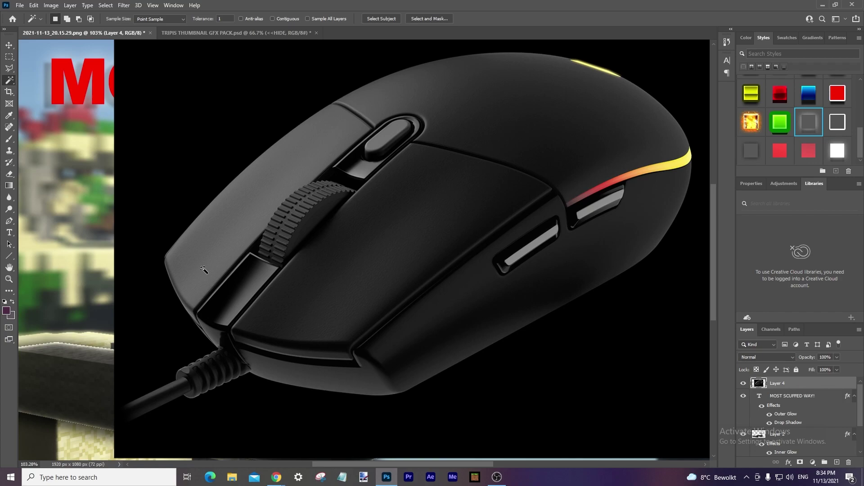
{"action": "key", "text": "p"}
{"action": "left_click_drag", "start_coordinate": [140, 229], "coordinate": [204, 186]}
{"action": "left_click_drag", "start_coordinate": [172, 151], "coordinate": [208, 142]}
{"action": "key", "text": "ctrl+z"}
{"action": "key", "text": "ctrl+z"}
{"action": "scroll", "coordinate": [229, 358], "scroll_direction": "up", "scroll_amount": 3}
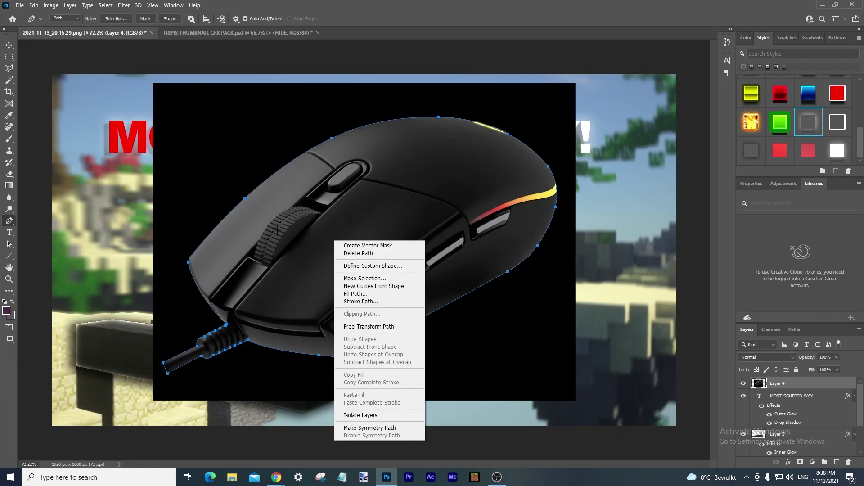
Convert the path around the mouse into a new anti-aliased selection with a feather radius of 0 pixels
{"action": "key", "text": "Escape"}
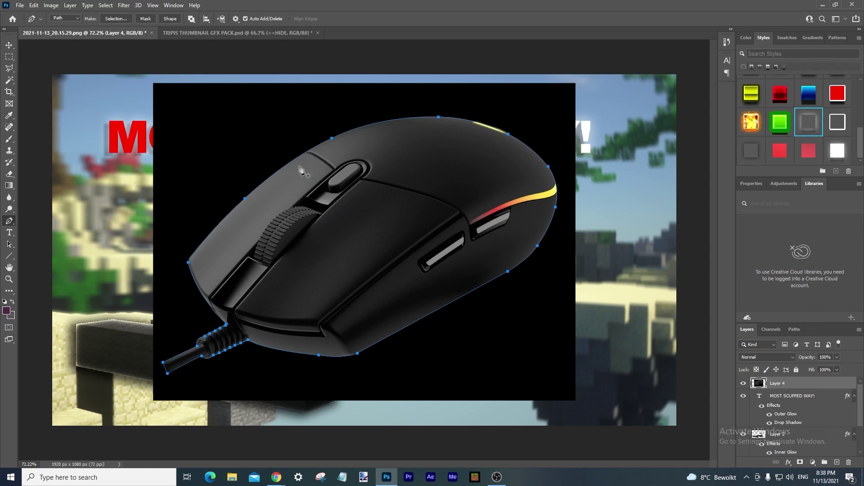
{"action": "left_click", "coordinate": [286, 166]}
{"action": "right_click", "coordinate": [328, 195]}
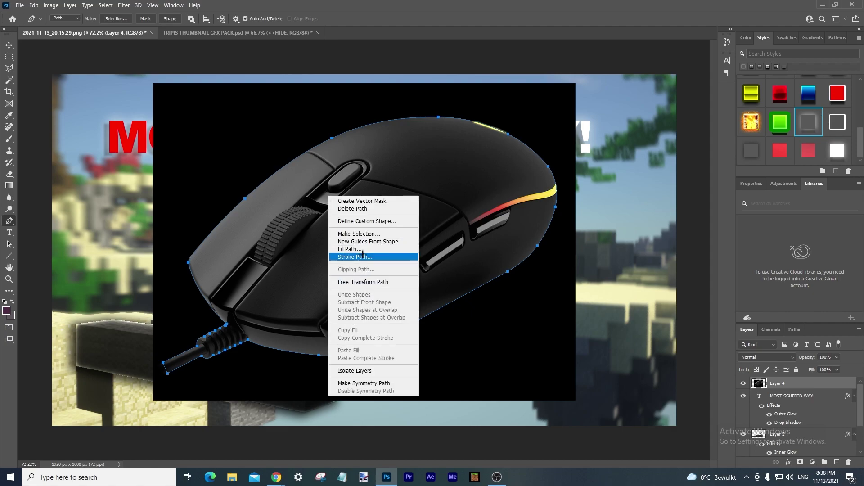
{"action": "left_click", "coordinate": [372, 235]}
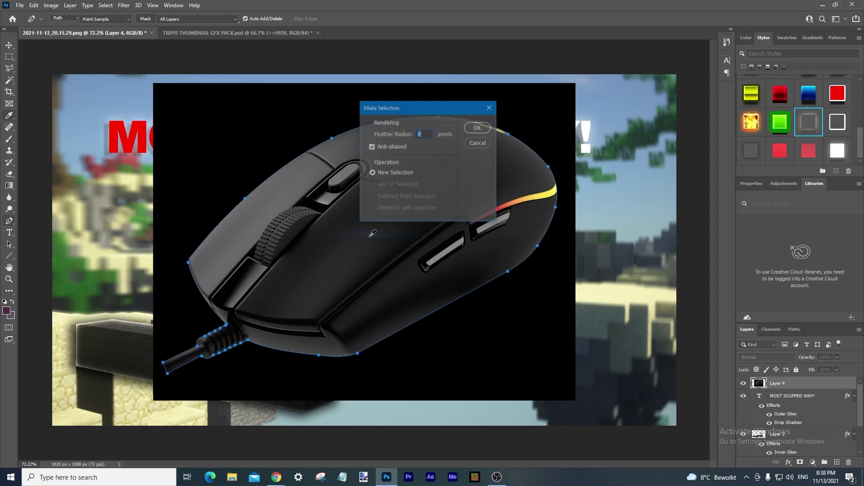
{"action": "left_click", "coordinate": [477, 127]}
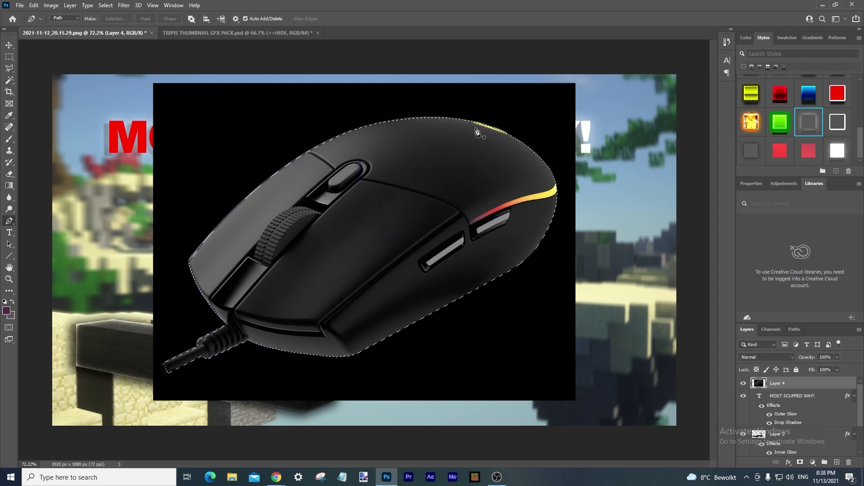
Copy the selected mouse to its own layer and delete the original picture layer with the black background
{"action": "right_click", "coordinate": [383, 225]}
{"action": "left_click", "coordinate": [340, 227]}
{"action": "key", "text": "l"}
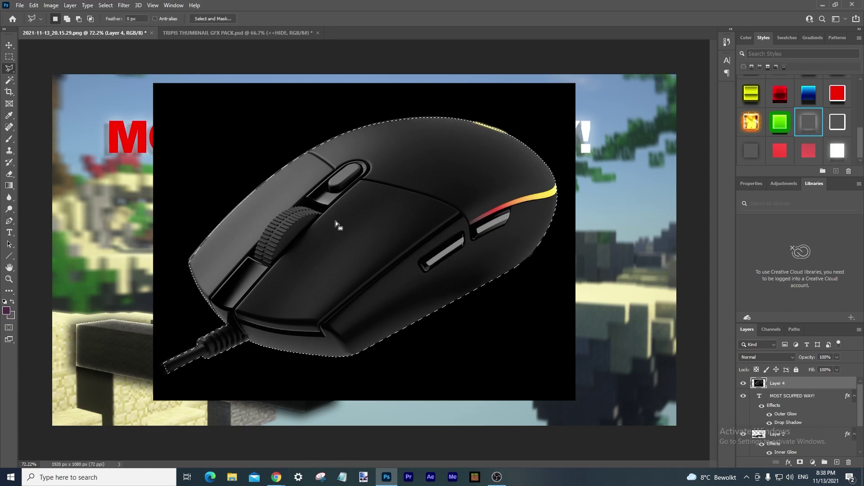
{"action": "right_click", "coordinate": [351, 248]}
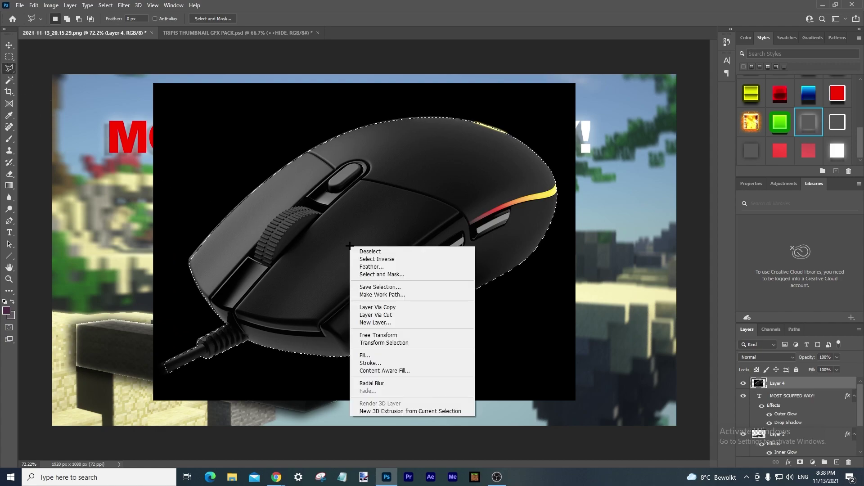
{"action": "left_click", "coordinate": [377, 307]}
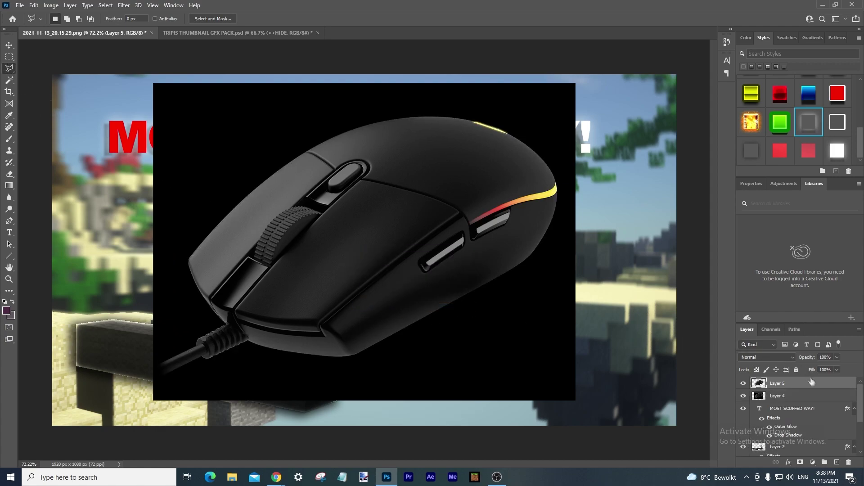
{"action": "left_click", "coordinate": [807, 400]}
{"action": "key", "text": "Delete"}
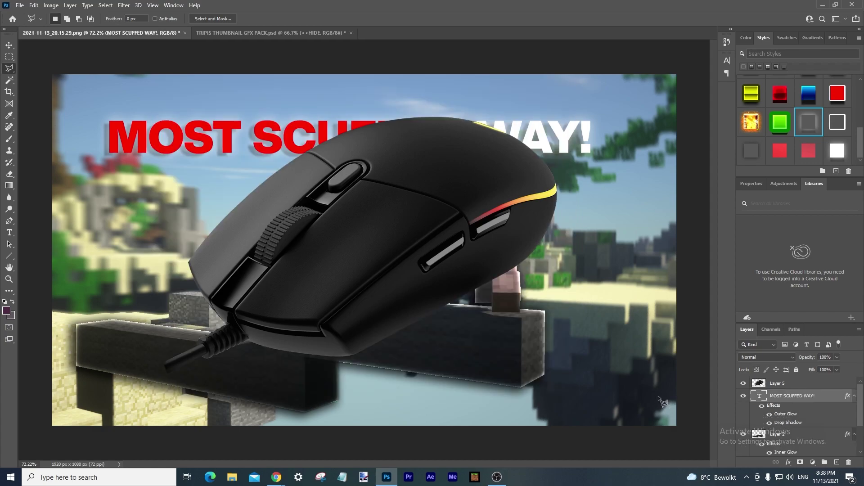
Scale the black mouse cutout down to about 41.7% and place it below the title beside the character
{"action": "scroll", "coordinate": [662, 399], "scroll_direction": "down", "scroll_amount": 3}
{"action": "left_click", "coordinate": [778, 383]}
{"action": "key", "text": "ctrl+t"}
{"action": "left_click_drag", "start_coordinate": [362, 169], "coordinate": [365, 219]}
{"action": "scroll", "coordinate": [358, 219], "scroll_direction": "up", "scroll_amount": 3}
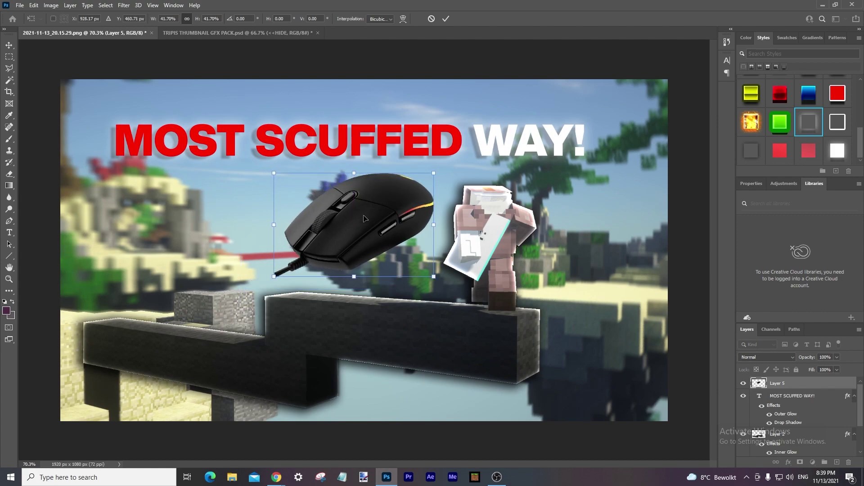
{"action": "key", "text": "Return"}
{"action": "key", "text": "b"}
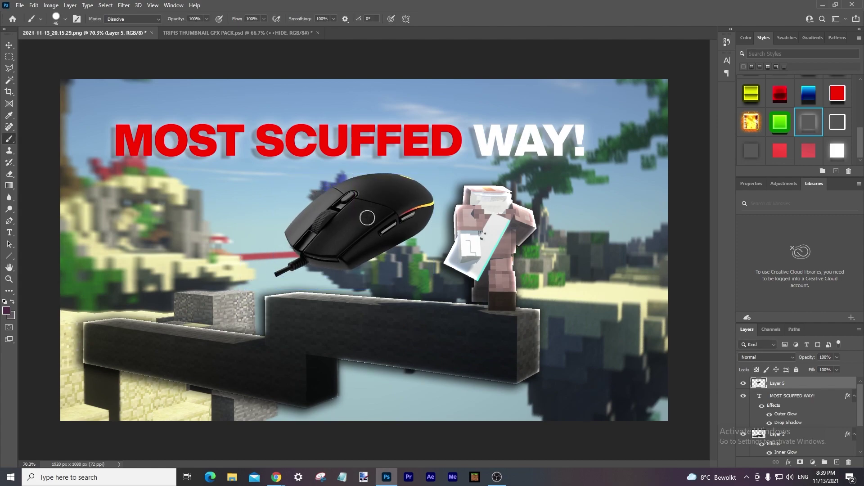
Move the "MOST SCUFFED WAY!" title straight up toward the top edge of the thumbnail
{"action": "left_click", "coordinate": [792, 397]}
{"action": "key", "text": "ctrl+t"}
{"action": "key", "text": "Up"}
{"action": "key", "text": "Up"}
{"action": "key", "text": "Up"}
{"action": "key", "text": "Up"}
{"action": "key", "text": "Up"}
{"action": "key", "text": "Up"}
{"action": "key", "text": "Up"}
{"action": "key", "text": "Up"}
{"action": "key", "text": "Up"}
{"action": "key", "text": "Up"}
{"action": "key", "text": "Up"}
{"action": "key", "text": "Up"}
{"action": "key", "text": "Up"}
{"action": "key", "text": "Up"}
{"action": "key", "text": "Up"}
{"action": "key", "text": "Up"}
{"action": "key", "text": "Up"}
{"action": "key", "text": "Up"}
{"action": "key", "text": "Up"}
{"action": "key", "text": "Up"}
{"action": "key", "text": "Up"}
{"action": "key", "text": "Up"}
{"action": "key", "text": "Up"}
{"action": "key", "text": "Up"}
{"action": "key", "text": "Up"}
{"action": "key", "text": "Up"}
{"action": "key", "text": "Up"}
{"action": "key", "text": "Up"}
{"action": "key", "text": "Up"}
{"action": "key", "text": "Up"}
{"action": "key", "text": "Up"}
{"action": "key", "text": "Up"}
{"action": "key", "text": "Up"}
{"action": "key", "text": "Up"}
{"action": "key", "text": "Up"}
{"action": "key", "text": "Up"}
{"action": "key", "text": "Up"}
{"action": "key", "text": "Up"}
{"action": "key", "text": "Up"}
{"action": "key", "text": "Up"}
{"action": "key", "text": "Up"}
{"action": "key", "text": "Up"}
{"action": "key", "text": "Up"}
{"action": "key", "text": "Up"}
{"action": "key", "text": "Up"}
{"action": "key", "text": "Up"}
{"action": "key", "text": "Up"}
{"action": "key", "text": "Up"}
{"action": "key", "text": "Up"}
{"action": "key", "text": "Up"}
{"action": "key", "text": "Up"}
{"action": "key", "text": "Up"}
{"action": "key", "text": "Up"}
{"action": "key", "text": "Up"}
{"action": "key", "text": "Up"}
{"action": "key", "text": "Up"}
{"action": "key", "text": "Up"}
{"action": "key", "text": "Up"}
{"action": "key", "text": "Up"}
{"action": "key", "text": "Up"}
{"action": "key", "text": "Up"}
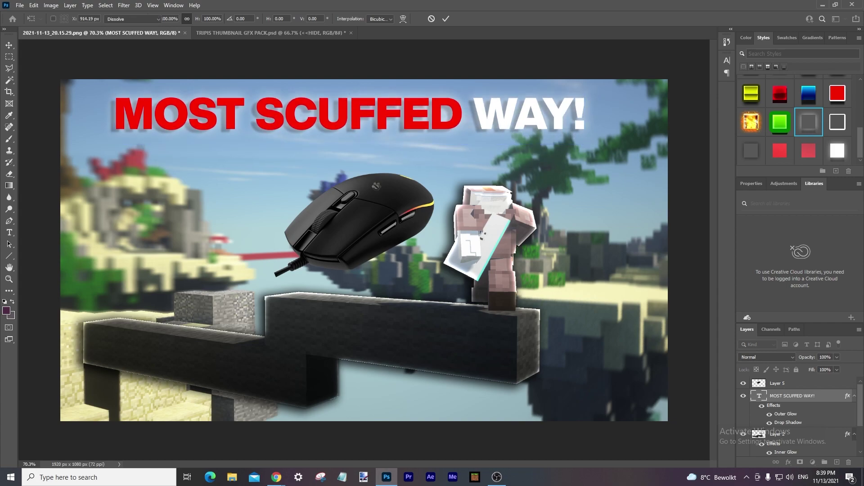
{"action": "key", "text": "Return"}
{"action": "key", "text": "b"}
Raise the black mouse cutout so it sits just beneath the title
{"action": "left_click", "coordinate": [796, 383]}
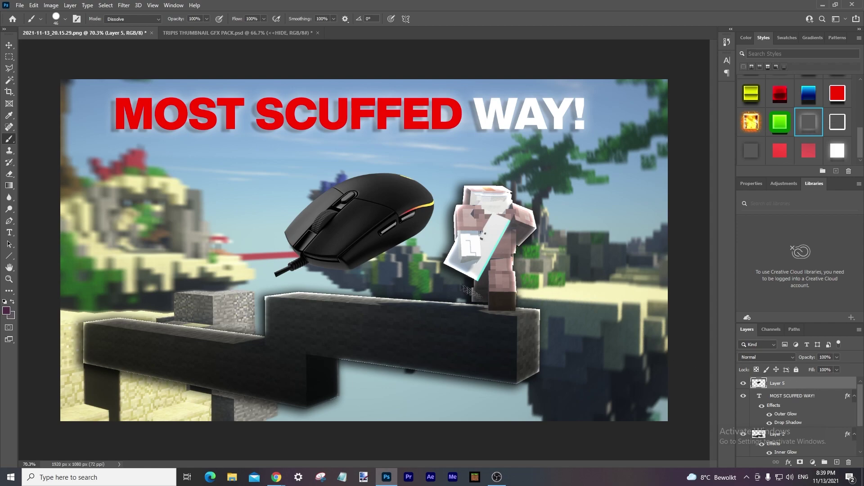
{"action": "key", "text": "ctrl+t"}
{"action": "left_click_drag", "start_coordinate": [360, 230], "coordinate": [370, 204]}
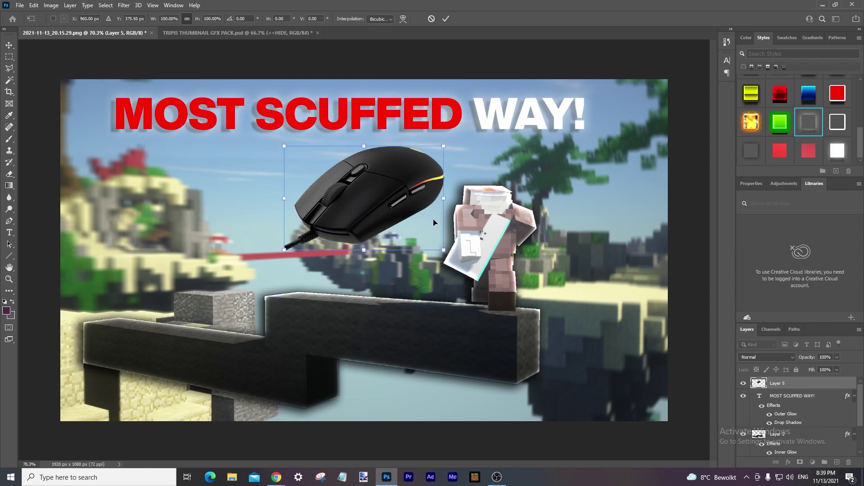
{"action": "key", "text": "Return"}
Enlarge Layer 1, Layer 2 and Layer 3 together and reposition them so the character stands larger beneath "WAY!"
{"action": "scroll", "coordinate": [793, 438], "scroll_direction": "down", "scroll_amount": 3}
{"action": "right_click", "coordinate": [783, 451]}
{"action": "left_click", "coordinate": [766, 453]}
{"action": "left_click", "coordinate": [794, 452]}
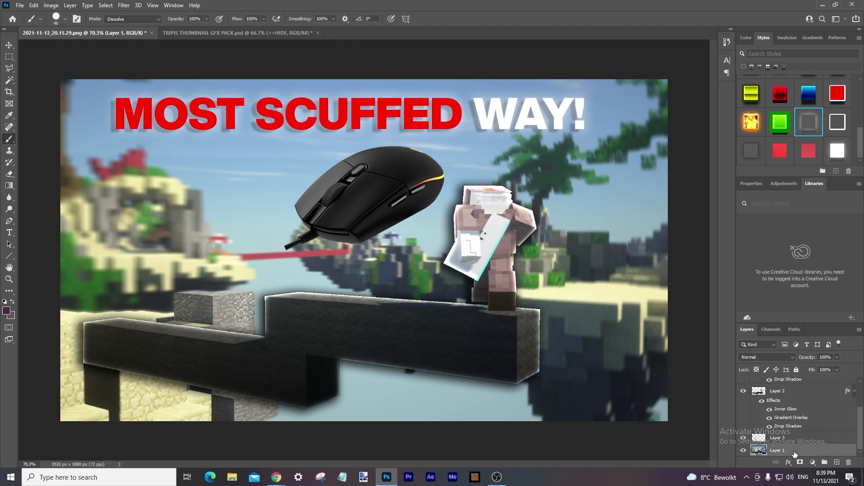
{"action": "left_click", "coordinate": [777, 393]}
{"action": "scroll", "coordinate": [778, 396], "scroll_direction": "up", "scroll_amount": 3}
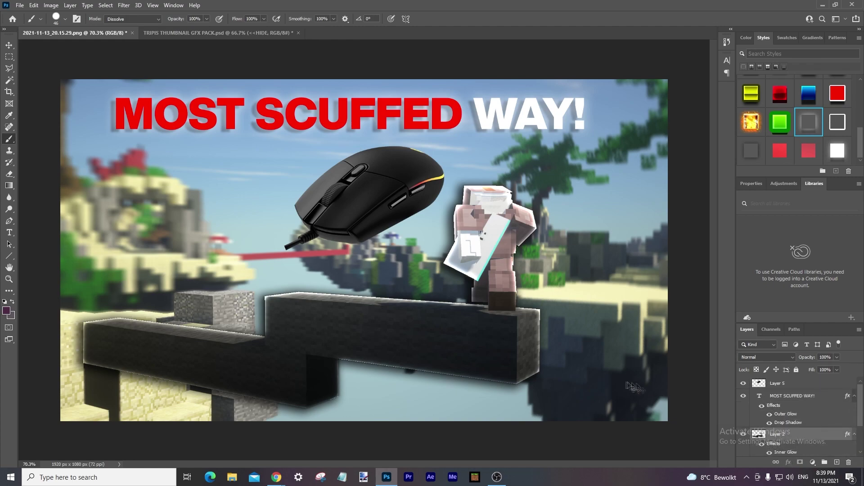
{"action": "key", "text": "ctrl+t"}
{"action": "scroll", "coordinate": [519, 366], "scroll_direction": "down", "scroll_amount": 3}
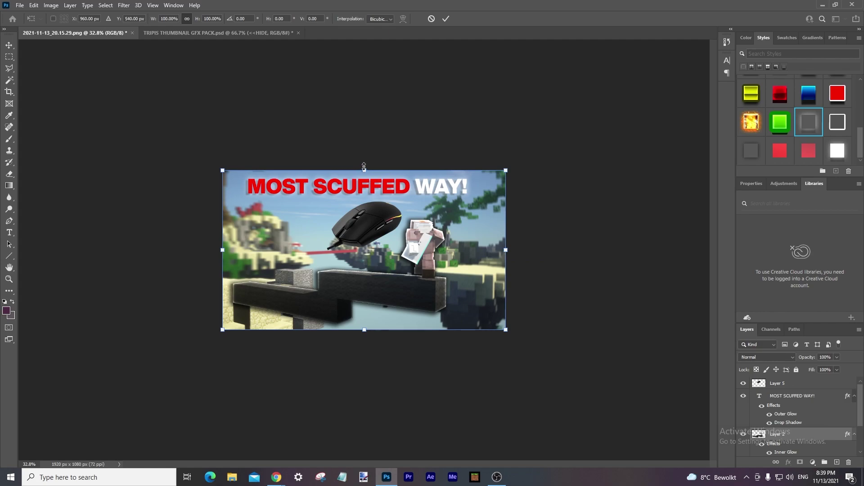
{"action": "left_click_drag", "start_coordinate": [365, 165], "coordinate": [365, 123]}
{"action": "left_click_drag", "start_coordinate": [384, 201], "coordinate": [399, 210]}
{"action": "left_click_drag", "start_coordinate": [379, 138], "coordinate": [381, 130]}
{"action": "left_click_drag", "start_coordinate": [398, 210], "coordinate": [398, 209]}
{"action": "key", "text": "Return"}
{"action": "key", "text": "b"}
Move the black mouse cutout closer to the enlarged character
{"action": "key", "text": "ctrl+plus"}
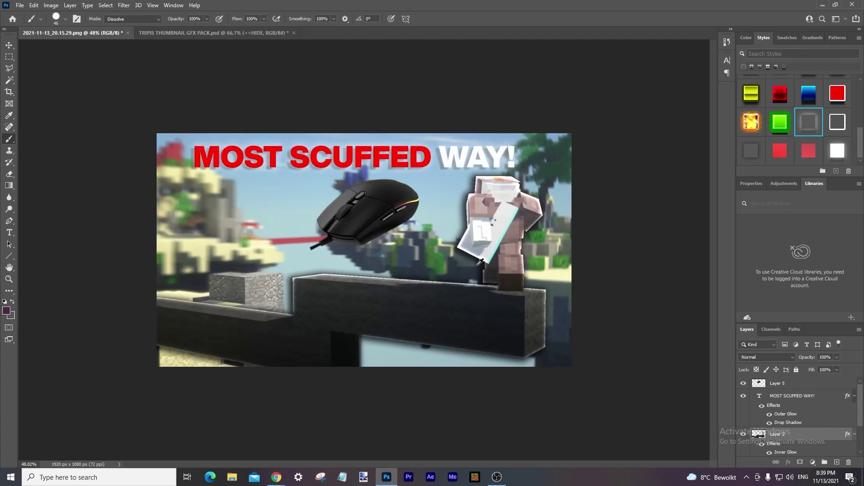
{"action": "key", "text": "ctrl+plus"}
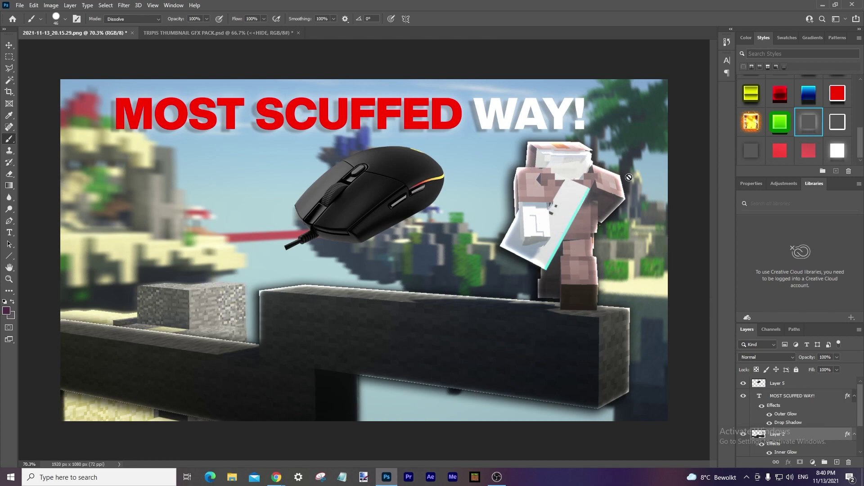
{"action": "scroll", "coordinate": [489, 208], "scroll_direction": "down", "scroll_amount": 2}
{"action": "scroll", "coordinate": [489, 208], "scroll_direction": "up", "scroll_amount": 1}
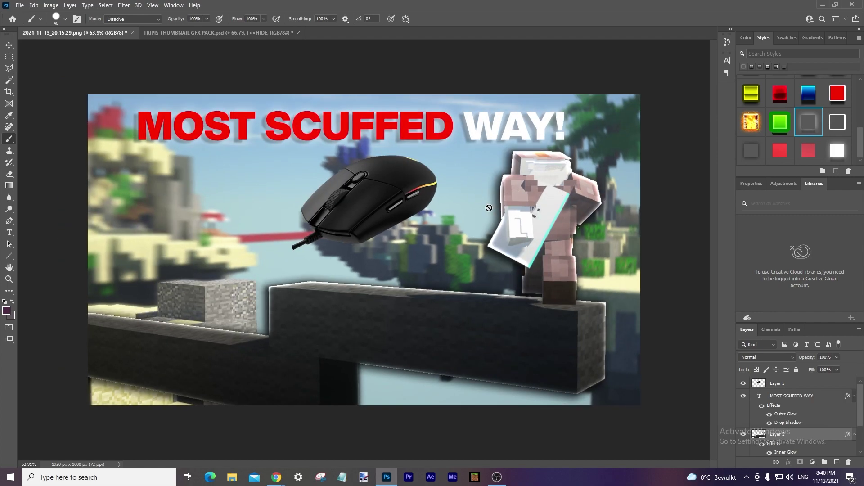
{"action": "left_click", "coordinate": [787, 383]}
{"action": "key", "text": "ctrl+t"}
{"action": "left_click_drag", "start_coordinate": [367, 210], "coordinate": [421, 222]}
{"action": "key", "text": "Return"}
{"action": "key", "text": "b"}
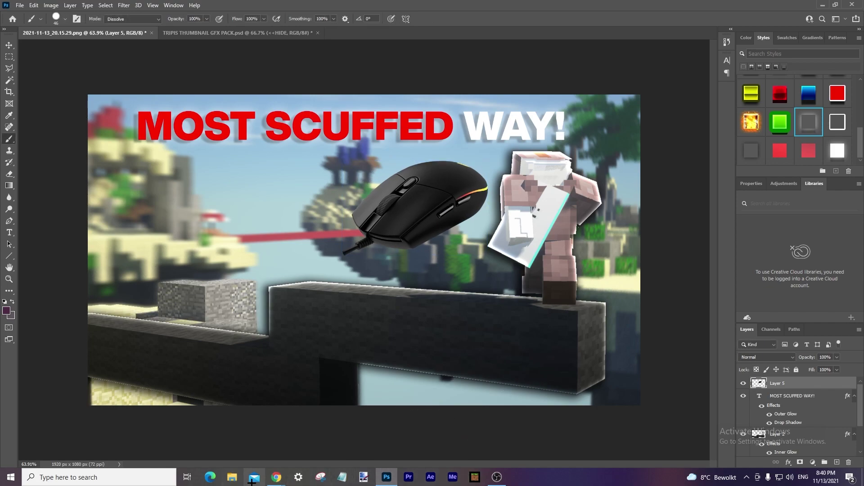
Paste the copied picture of two white mice as a new layer and set the Magic Wand tolerance to 10
{"action": "key", "text": "ctrl+v"}
{"action": "key", "text": "w"}
{"action": "left_click", "coordinate": [347, 212]}
{"action": "left_click", "coordinate": [224, 19]}
{"action": "type", "text": "0"}
Delete the blue gradient background around the two white mice piece by piece with the Magic Wand and clear the selection
{"action": "left_click", "coordinate": [244, 196]}
{"action": "key", "text": "Delete"}
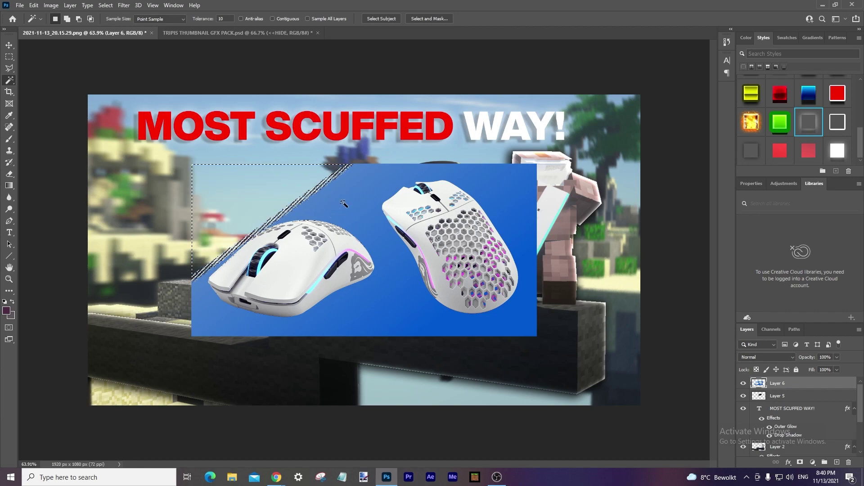
{"action": "left_click", "coordinate": [344, 203]}
{"action": "key", "text": "Delete"}
{"action": "left_click", "coordinate": [303, 197]}
{"action": "key", "text": "Delete"}
{"action": "left_click", "coordinate": [475, 191]}
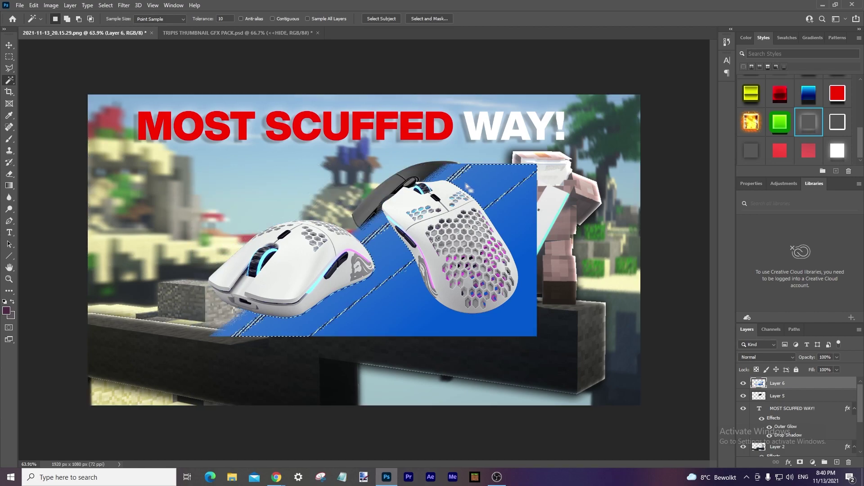
{"action": "key", "text": "Delete"}
{"action": "left_click", "coordinate": [512, 215]}
{"action": "key", "text": "Delete"}
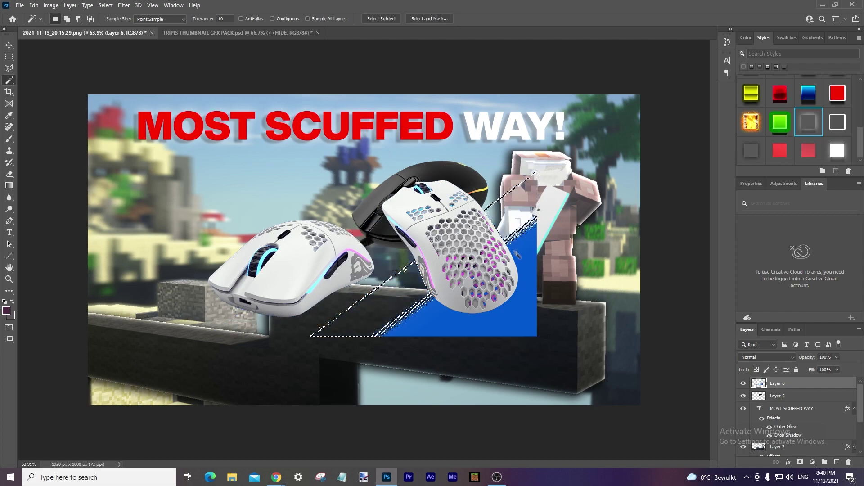
{"action": "right_click", "coordinate": [455, 320]}
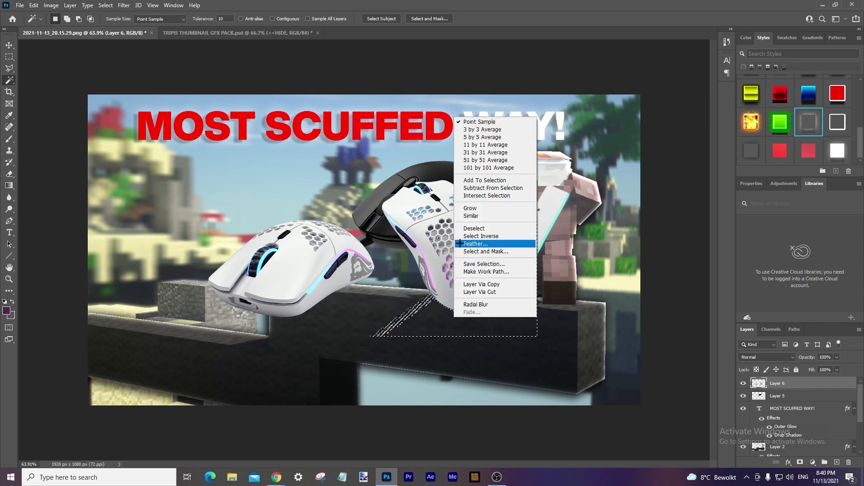
{"action": "left_click", "coordinate": [468, 217]}
{"action": "scroll", "coordinate": [475, 237], "scroll_direction": "down", "scroll_amount": 1}
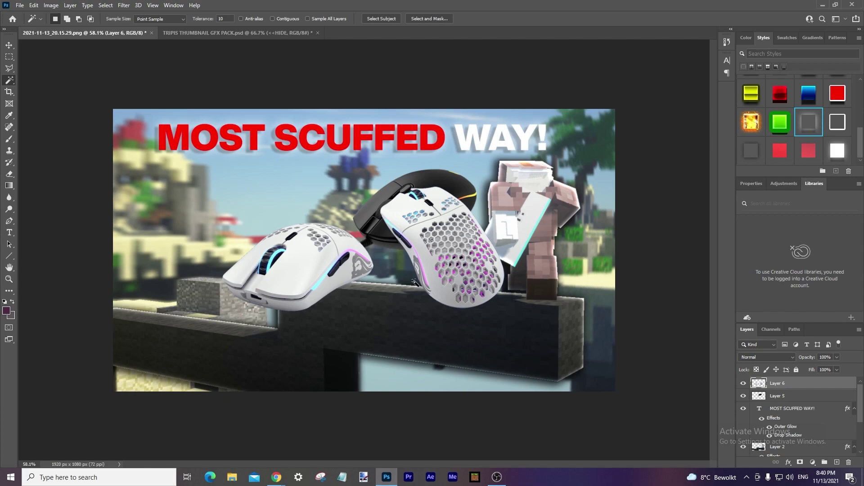
Outline the white mouse overlapping the black one with the Polygonal Lasso, delete it from Layer 6 and clear the selection
{"action": "key", "text": "l"}
{"action": "left_click", "coordinate": [419, 306]}
{"action": "left_click", "coordinate": [359, 188]}
{"action": "left_click", "coordinate": [455, 166]}
{"action": "left_click", "coordinate": [522, 259]}
{"action": "left_click", "coordinate": [517, 331]}
{"action": "left_click", "coordinate": [420, 306]}
{"action": "key", "text": "Delete"}
{"action": "right_click", "coordinate": [436, 292]}
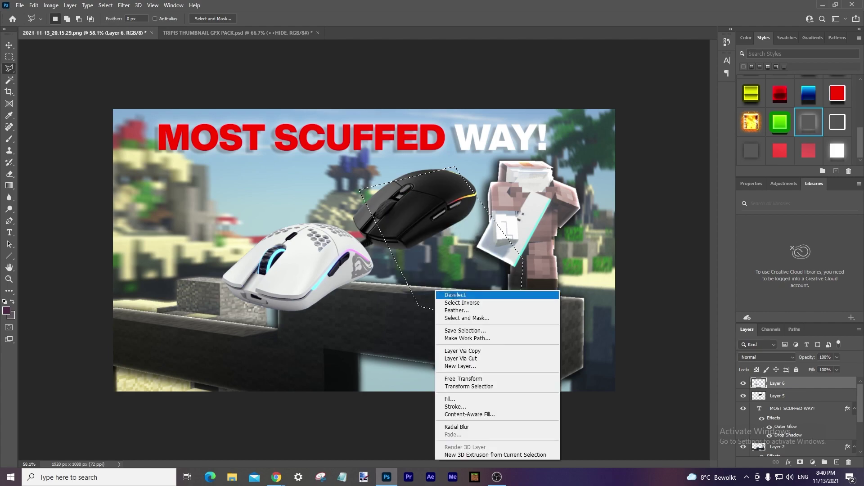
{"action": "left_click", "coordinate": [457, 295]}
Scale the remaining white mouse to about 83%, tilt it about -6.4° and place it below "MOST"
{"action": "key", "text": "ctrl+t"}
{"action": "left_click_drag", "start_coordinate": [365, 295], "coordinate": [354, 206]}
{"action": "left_click_drag", "start_coordinate": [249, 210], "coordinate": [201, 204]}
{"action": "left_click_drag", "start_coordinate": [282, 207], "coordinate": [261, 208]}
{"action": "left_click_drag", "start_coordinate": [204, 213], "coordinate": [218, 210]}
{"action": "left_click_drag", "start_coordinate": [276, 206], "coordinate": [270, 206]}
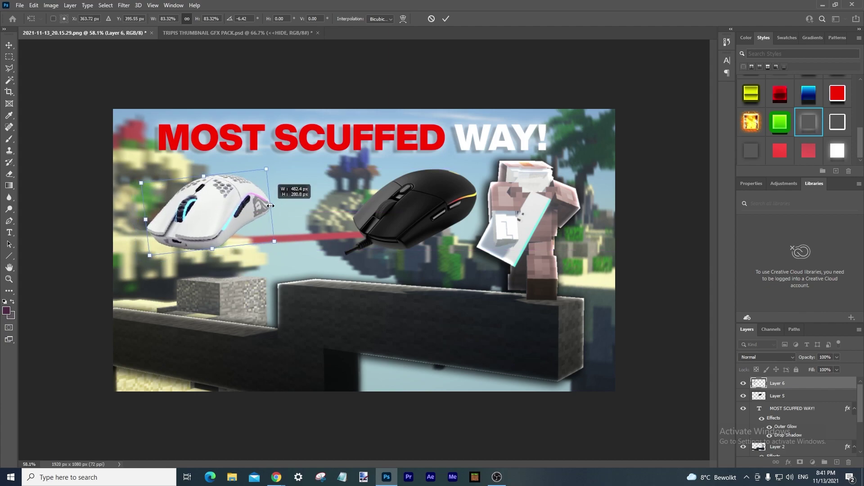
{"action": "key", "text": "l"}
Scale Layer 2, Layer 3 and Layer 1 together to 91% and shift them so the bridge and character fit the canvas
{"action": "scroll", "coordinate": [789, 398], "scroll_direction": "down", "scroll_amount": 3}
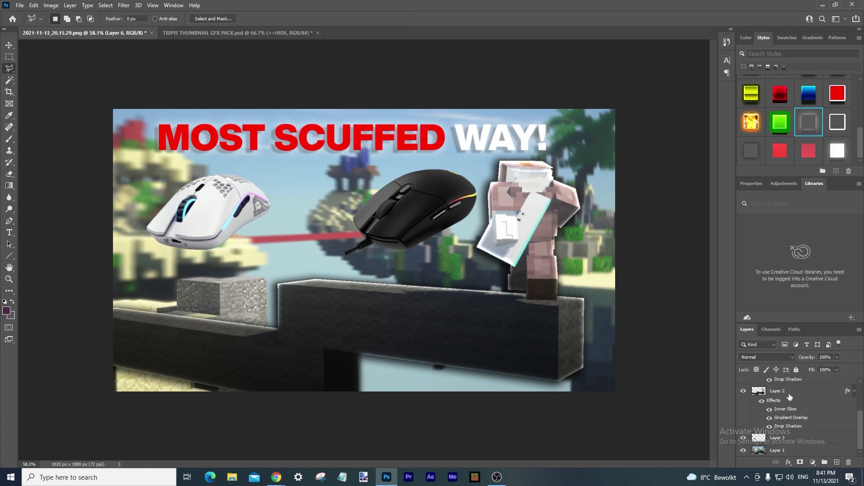
{"action": "left_click", "coordinate": [789, 398]}
{"action": "left_click", "coordinate": [790, 452], "text": "shift"}
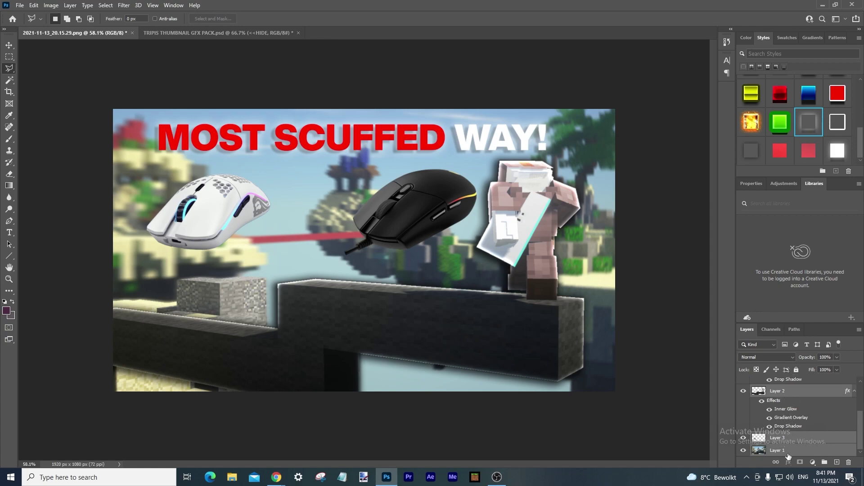
{"action": "key", "text": "ctrl+t"}
{"action": "scroll", "coordinate": [619, 97], "scroll_direction": "down", "scroll_amount": 3}
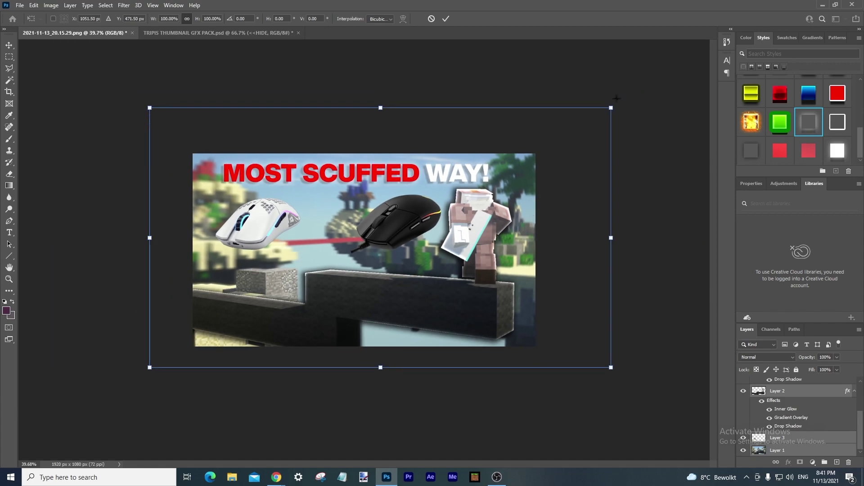
{"action": "left_click_drag", "start_coordinate": [381, 112], "coordinate": [381, 138]}
{"action": "left_click_drag", "start_coordinate": [439, 234], "coordinate": [460, 236]}
{"action": "left_click_drag", "start_coordinate": [396, 139], "coordinate": [403, 128]}
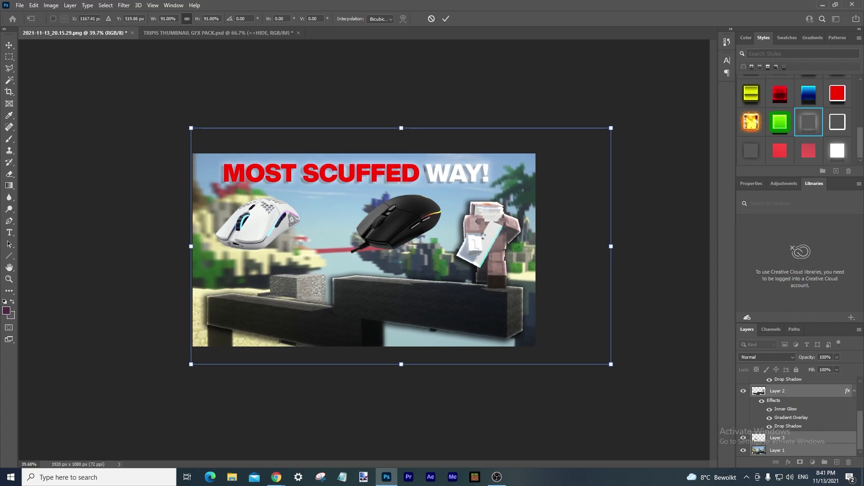
{"action": "left_click_drag", "start_coordinate": [429, 215], "coordinate": [428, 215]}
Nudge the scaled bridge, character and background layers slightly left so the background covers the canvas edge, and apply the transform
{"action": "scroll", "coordinate": [427, 253], "scroll_direction": "up", "scroll_amount": 3}
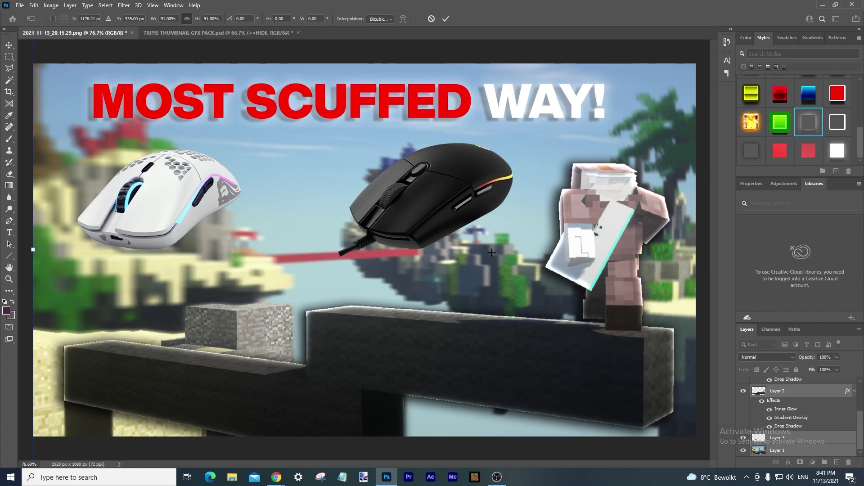
{"action": "key", "text": "Left"}
{"action": "key", "text": "Left"}
{"action": "key", "text": "Left"}
{"action": "key", "text": "Left"}
{"action": "key", "text": "Left"}
{"action": "key", "text": "Left"}
{"action": "key", "text": "Left"}
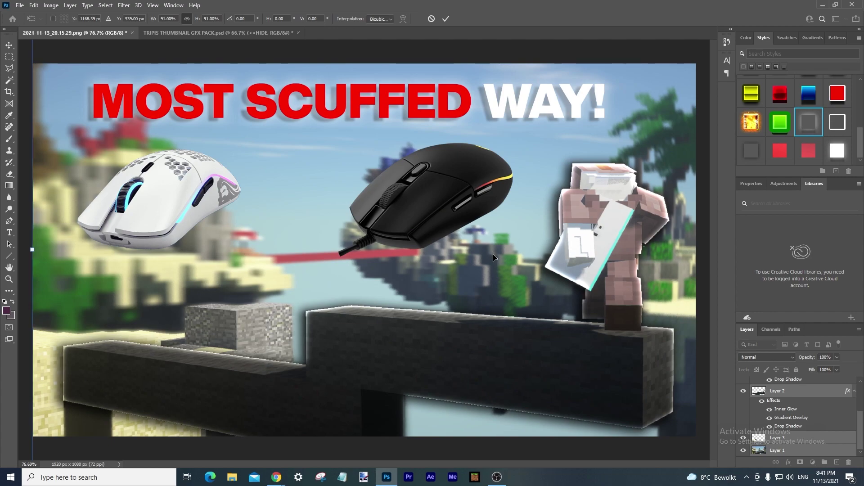
{"action": "key", "text": "Left"}
{"action": "key", "text": "Left"}
{"action": "key", "text": "Left"}
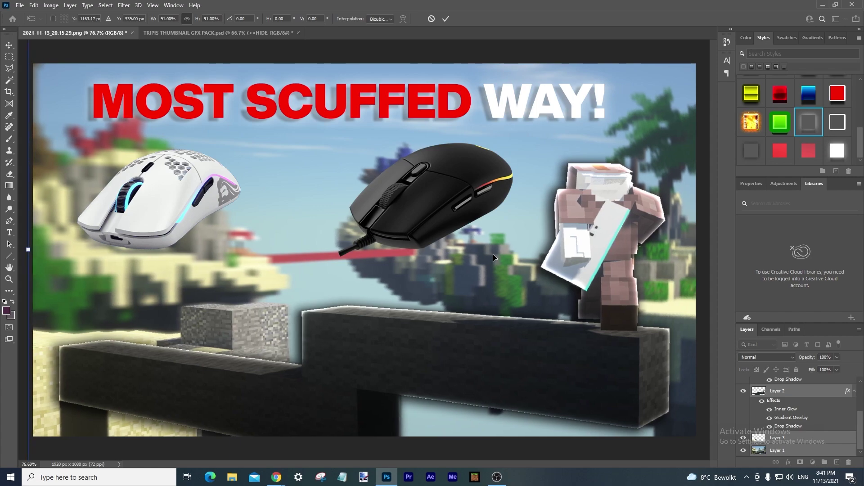
{"action": "key", "text": "Return"}
Open Buddha Thumbnail Pack.psd from the recent files
{"action": "scroll", "coordinate": [501, 264], "scroll_direction": "down", "scroll_amount": 1}
{"action": "key", "text": "l"}
{"action": "left_click", "coordinate": [519, 159]}
{"action": "left_click", "coordinate": [12, 18]}
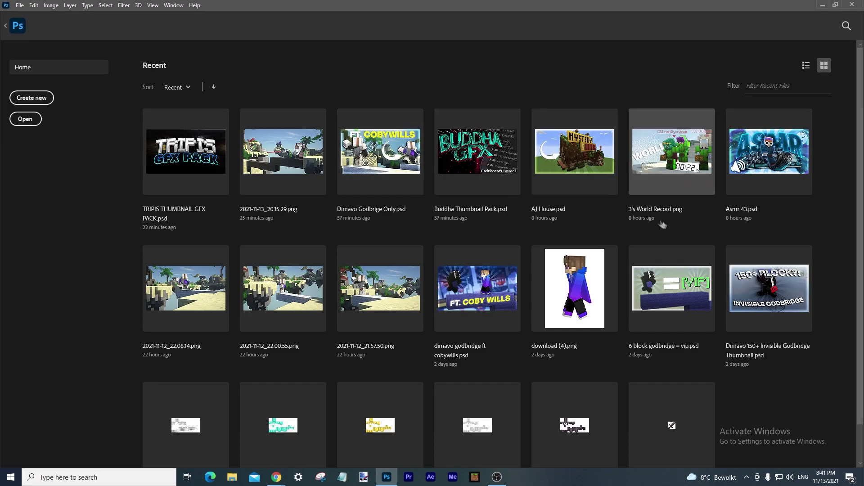
{"action": "left_click", "coordinate": [458, 147]}
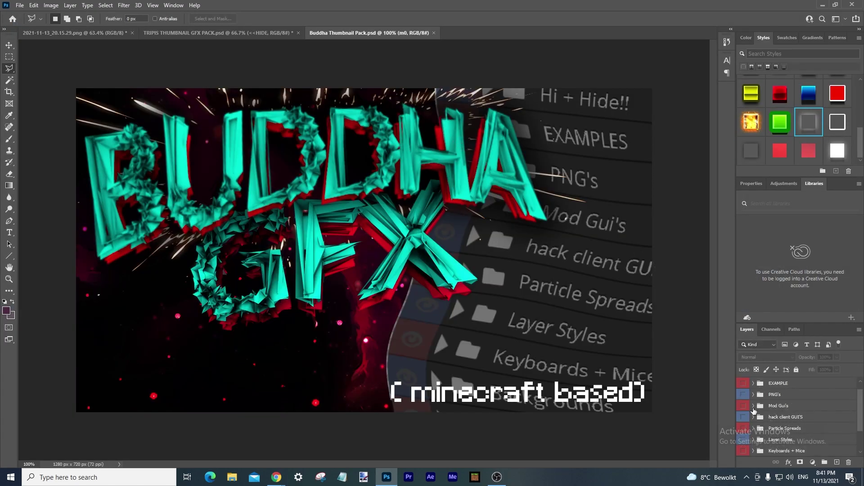
Show the Mod Gui's group, hide the "Hi + Hide!!" and "BG dont Hide" groups, and make Keystrokes the active layer
{"action": "scroll", "coordinate": [796, 426], "scroll_direction": "up", "scroll_amount": 1}
{"action": "left_click", "coordinate": [793, 421]}
{"action": "scroll", "coordinate": [791, 419], "scroll_direction": "up", "scroll_amount": 3}
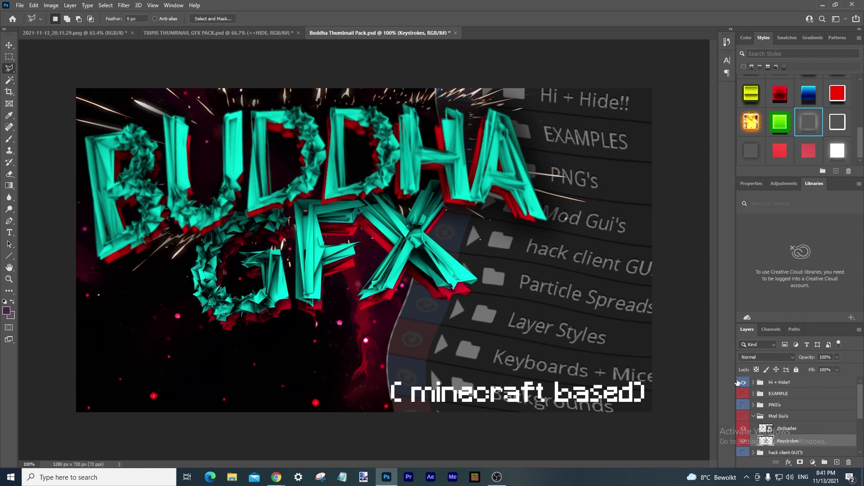
{"action": "left_click", "coordinate": [744, 383]}
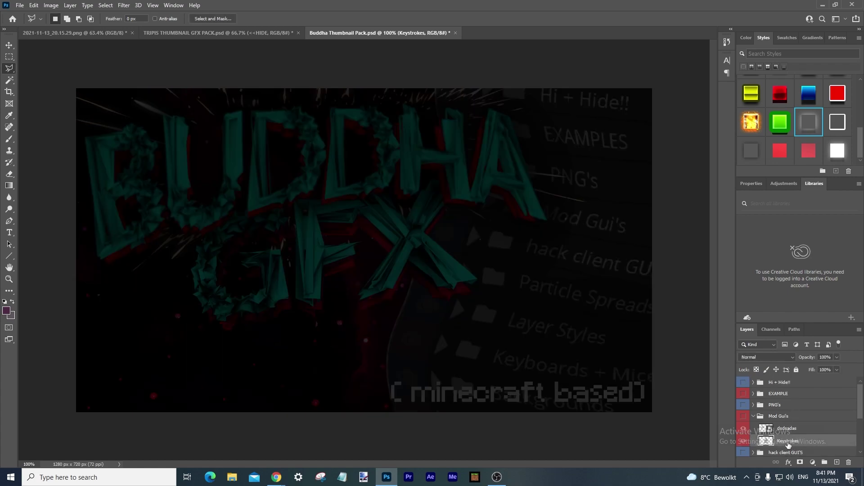
{"action": "left_click", "coordinate": [791, 430]}
{"action": "scroll", "coordinate": [783, 423], "scroll_direction": "down", "scroll_amount": 1}
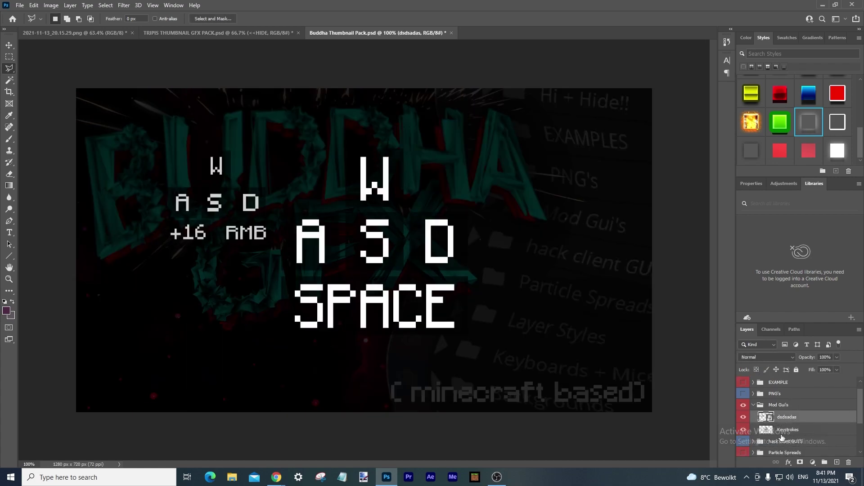
{"action": "left_click", "coordinate": [781, 433]}
{"action": "scroll", "coordinate": [765, 446], "scroll_direction": "down", "scroll_amount": 3}
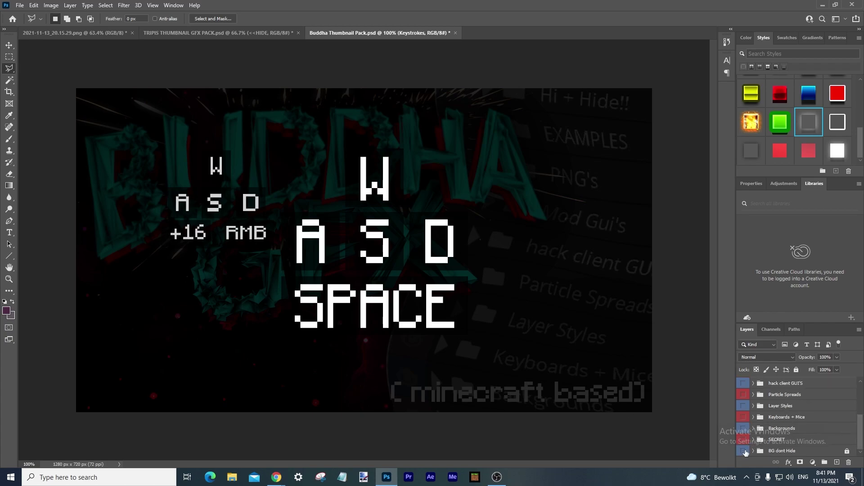
{"action": "left_click", "coordinate": [743, 451]}
Select the large W, A, S, D and SPACE keys on the Keystrokes layer with the Polygonal Lasso
{"action": "scroll", "coordinate": [745, 445], "scroll_direction": "up", "scroll_amount": 3}
{"action": "left_click", "coordinate": [274, 356]}
{"action": "left_click", "coordinate": [279, 146]}
{"action": "left_click", "coordinate": [408, 118]}
{"action": "left_click", "coordinate": [495, 181]}
{"action": "left_click", "coordinate": [497, 353]}
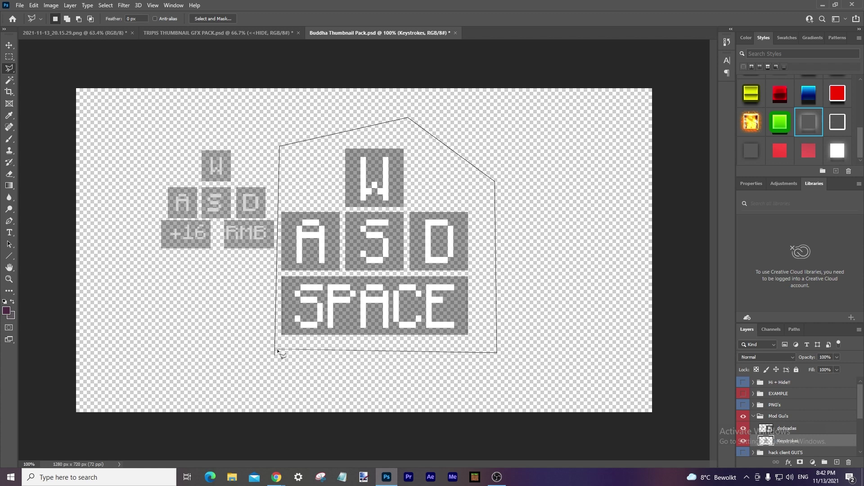
{"action": "left_click", "coordinate": [275, 356]}
Paste the copied keystrokes into the thumbnail 2021-11-13_20.15.29.png as a new layer and try placing them beside the character
{"action": "key", "text": "ctrl+Tab"}
{"action": "key", "text": "ctrl+v"}
{"action": "key", "text": "ctrl+t"}
{"action": "left_click_drag", "start_coordinate": [392, 270], "coordinate": [529, 254]}
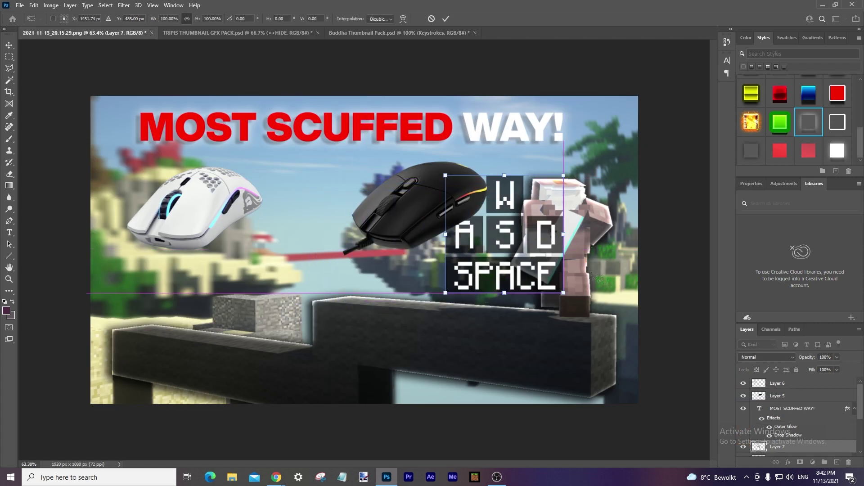
{"action": "key", "text": "Escape"}
Return to Buddha Thumbnail Pack.psd, check the two keystroke layers' visibility, and hide and collapse the Mod Gui's group
{"action": "left_click", "coordinate": [396, 33]}
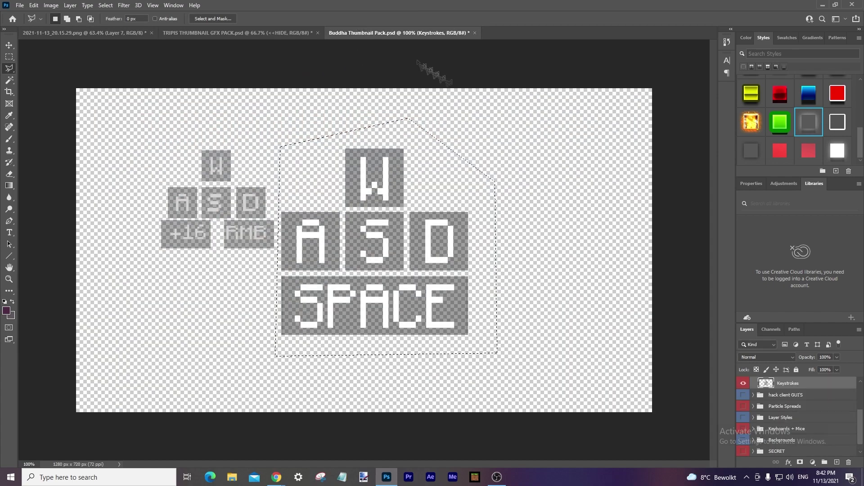
{"action": "scroll", "coordinate": [756, 391], "scroll_direction": "up", "scroll_amount": 1}
{"action": "left_click", "coordinate": [742, 402]}
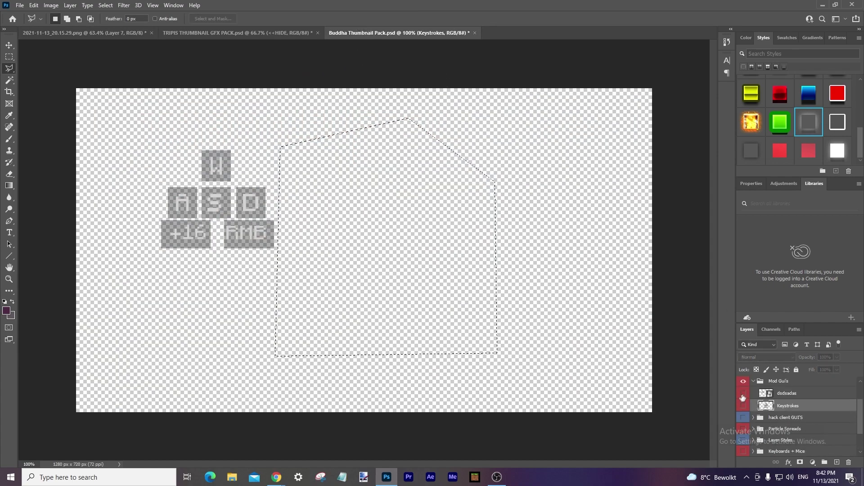
{"action": "left_click", "coordinate": [743, 397]}
{"action": "left_click", "coordinate": [743, 394]}
{"action": "left_click", "coordinate": [743, 405]}
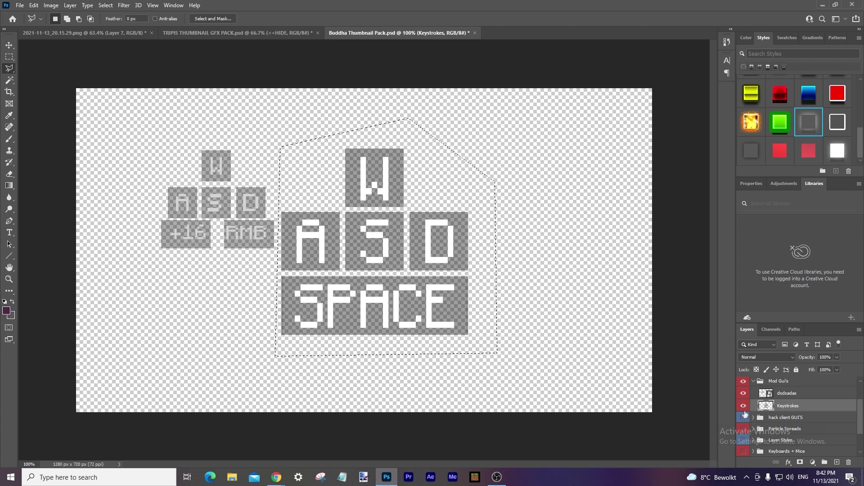
{"action": "left_click", "coordinate": [743, 381]}
{"action": "left_click", "coordinate": [754, 381]}
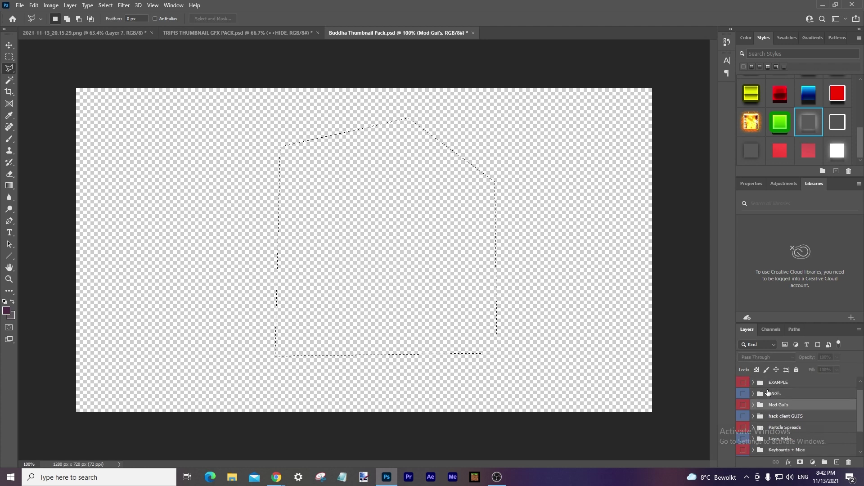
Clear the selection in Buddha Thumbnail Pack.psd
{"action": "right_click", "coordinate": [546, 313]}
{"action": "left_click", "coordinate": [570, 149]}
{"action": "key", "text": "m"}
{"action": "left_click_drag", "start_coordinate": [263, 141], "coordinate": [590, 366]}
{"action": "left_click", "coordinate": [535, 295]}
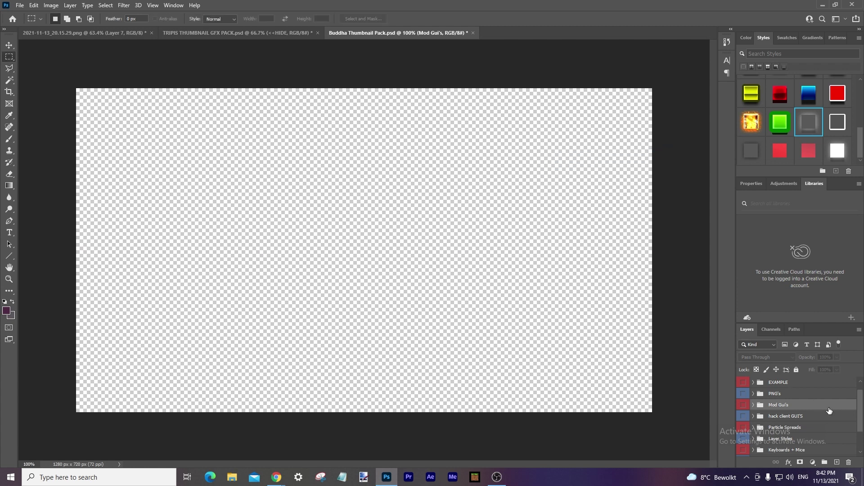
Expand the PNG's group in the pack, open its Arrows subgroup and make the arrows visible
{"action": "scroll", "coordinate": [763, 433], "scroll_direction": "down", "scroll_amount": 2}
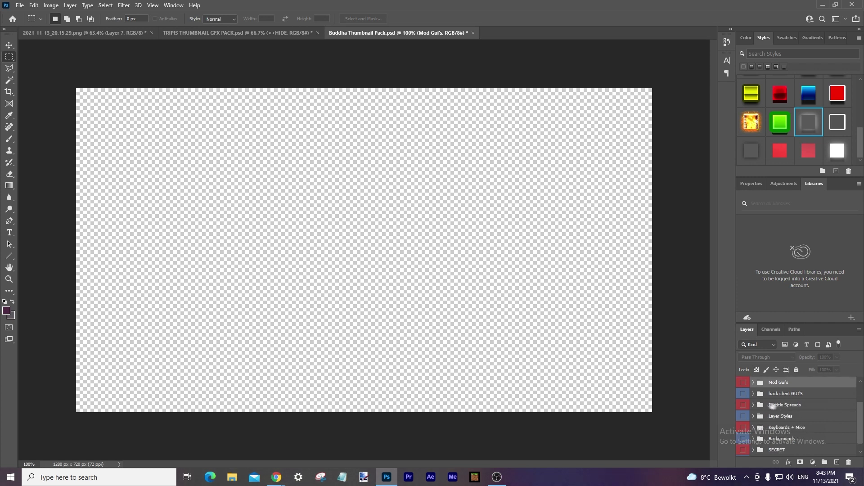
{"action": "scroll", "coordinate": [783, 405], "scroll_direction": "down", "scroll_amount": 1}
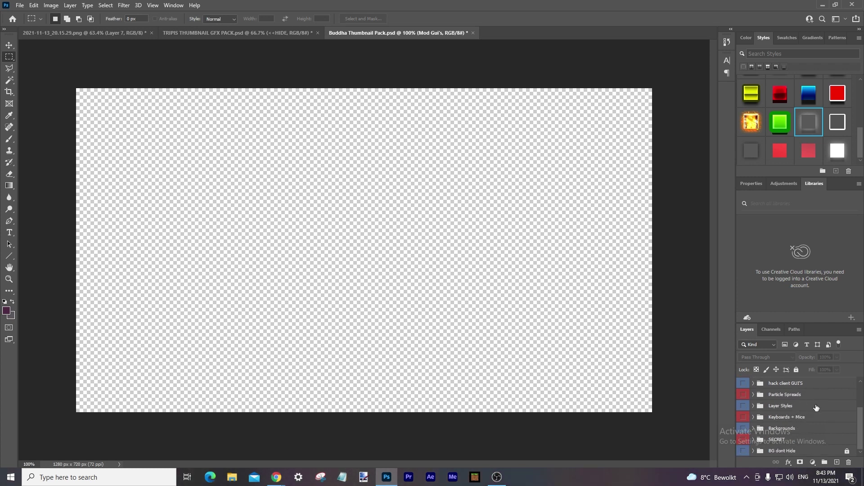
{"action": "scroll", "coordinate": [813, 413], "scroll_direction": "up", "scroll_amount": 4}
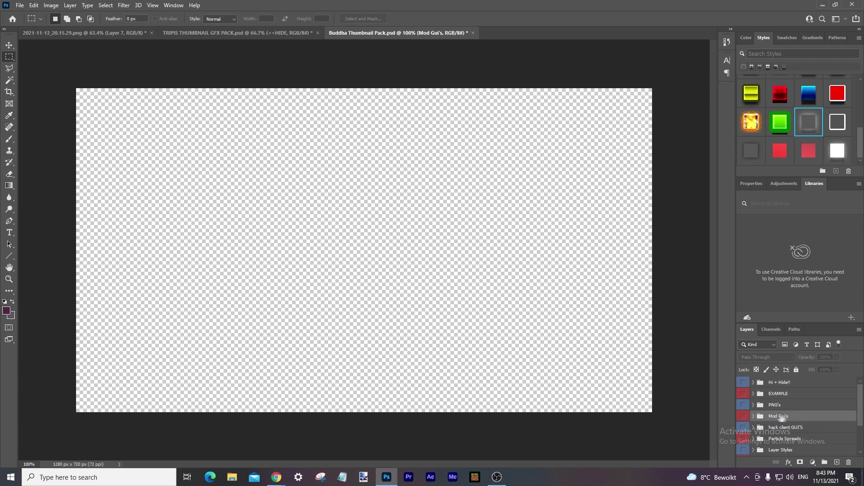
{"action": "scroll", "coordinate": [781, 416], "scroll_direction": "down", "scroll_amount": 1}
{"action": "left_click", "coordinate": [753, 393]}
{"action": "scroll", "coordinate": [818, 411], "scroll_direction": "down", "scroll_amount": 2}
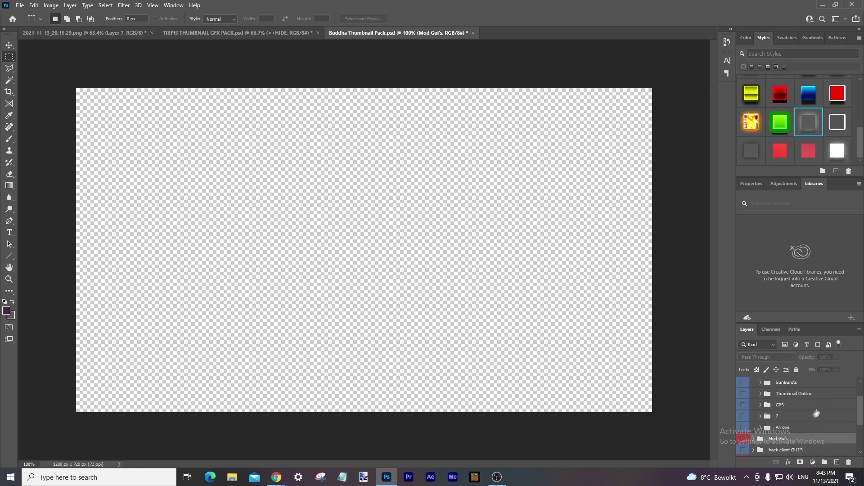
{"action": "left_click", "coordinate": [760, 428]}
{"action": "left_click", "coordinate": [761, 427]}
{"action": "left_click", "coordinate": [743, 405]}
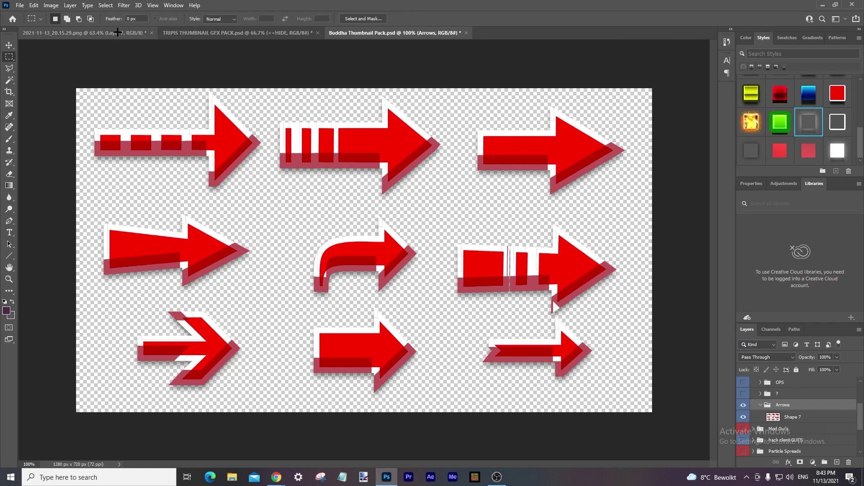
Copy the ARROW layer from the EFFECTS group of TRIPIS THUMBNAIL GFX PACK.psd into the thumbnail and place it between the two mice
{"action": "left_click", "coordinate": [202, 33]}
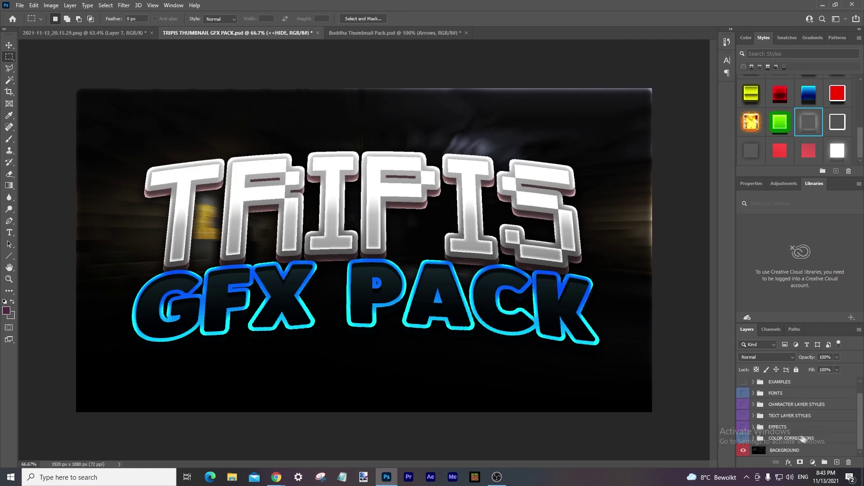
{"action": "left_click", "coordinate": [760, 427]}
{"action": "left_click", "coordinate": [753, 427]}
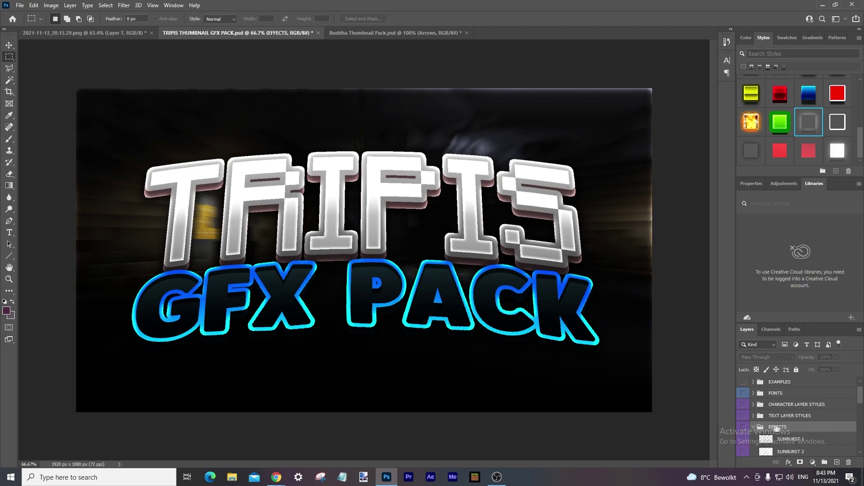
{"action": "scroll", "coordinate": [798, 431], "scroll_direction": "down", "scroll_amount": 3}
{"action": "left_click_drag", "start_coordinate": [796, 427], "coordinate": [774, 430]}
{"action": "left_click_drag", "start_coordinate": [834, 428], "coordinate": [788, 379]}
{"action": "key", "text": "ctrl+t"}
{"action": "left_click_drag", "start_coordinate": [364, 197], "coordinate": [313, 182]}
{"action": "key", "text": "Return"}
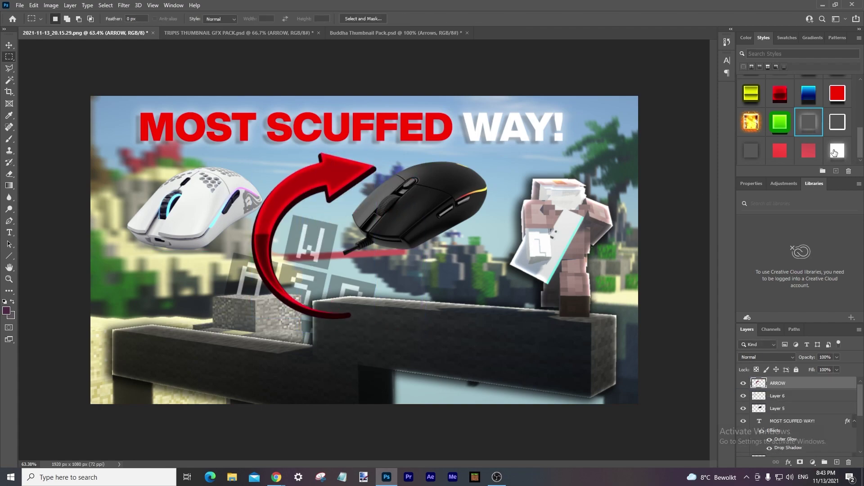
Apply the glowing white layer style to the arrow and shift it slightly toward the white mouse
{"action": "left_click", "coordinate": [835, 154]}
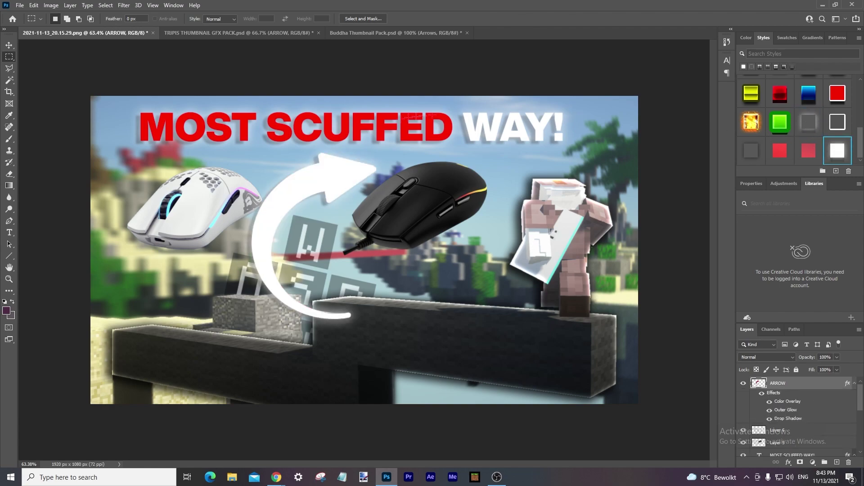
{"action": "key", "text": "ctrl+t"}
{"action": "left_click_drag", "start_coordinate": [378, 236], "coordinate": [353, 234]}
{"action": "key", "text": "Return"}
{"action": "key", "text": "m"}
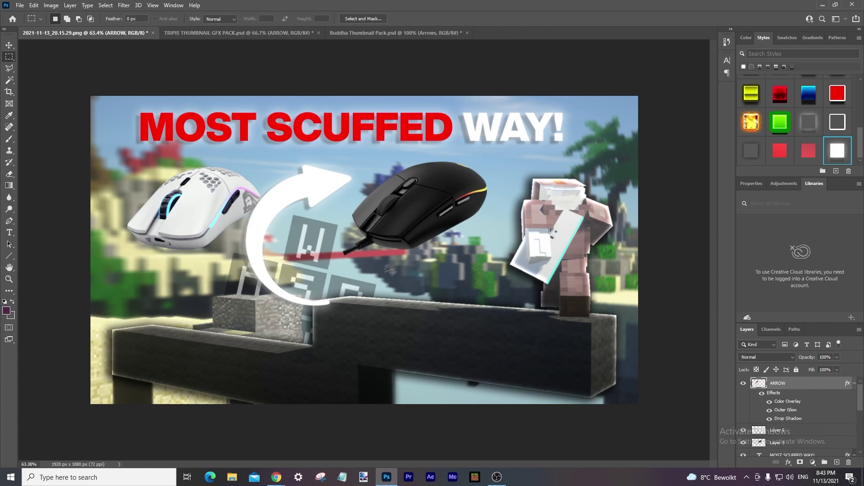
Try rotating the arrow to curve beneath the mice from the black one to the white one, and delete the ARROW layer
{"action": "key", "text": "ctrl+t"}
{"action": "left_click_drag", "start_coordinate": [403, 264], "coordinate": [356, 40]}
{"action": "left_click_drag", "start_coordinate": [303, 221], "coordinate": [309, 256]}
{"action": "left_click_drag", "start_coordinate": [447, 259], "coordinate": [439, 222]}
{"action": "left_click_drag", "start_coordinate": [299, 255], "coordinate": [307, 273]}
{"action": "key", "text": "Return"}
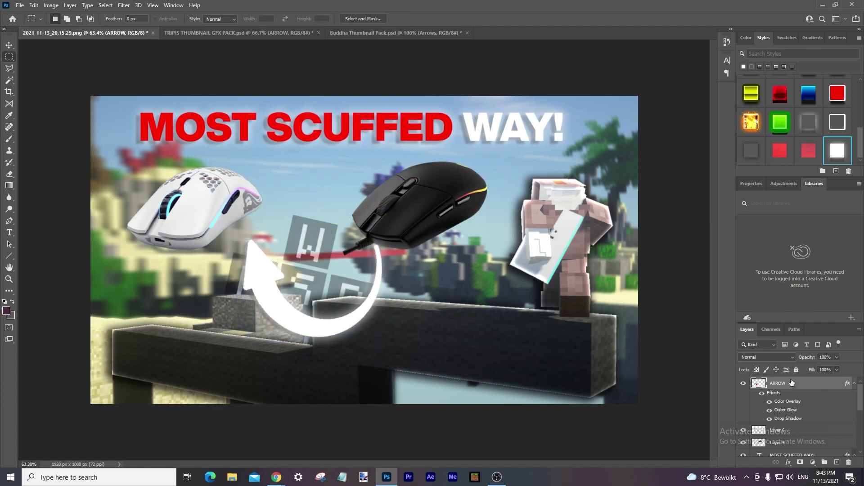
{"action": "key", "text": "Delete"}
Switch to Buddha Thumbnail Pack.psd to get a replacement arrow
{"action": "left_click", "coordinate": [395, 33]}
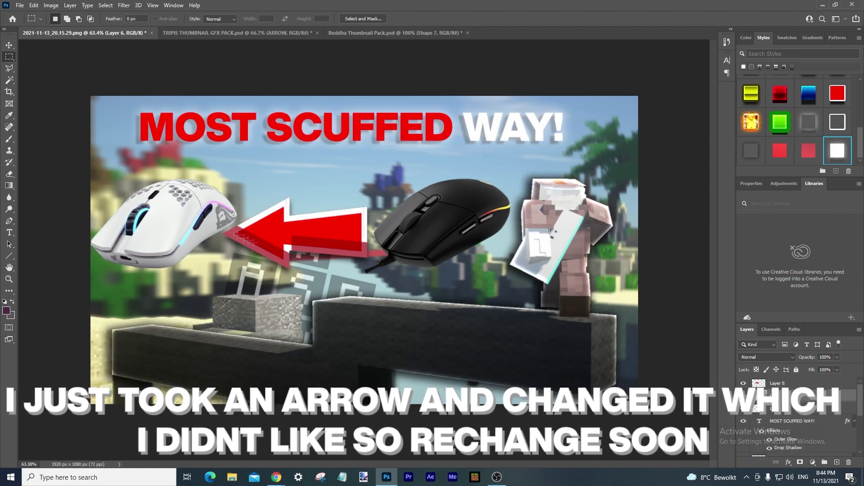
Flip the white mouse horizontally, tilt it slightly clockwise and move it lower beside the red arrow's tip
{"action": "right_click", "coordinate": [204, 203]}
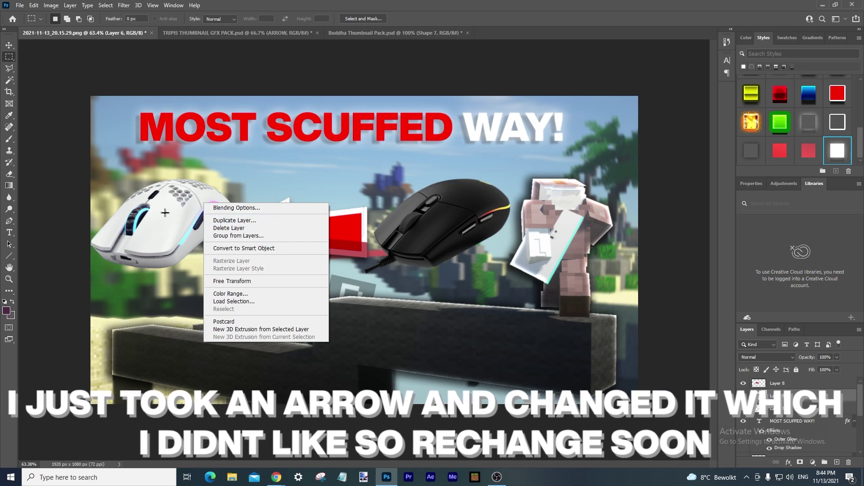
{"action": "left_click", "coordinate": [232, 281]}
{"action": "right_click", "coordinate": [215, 231]}
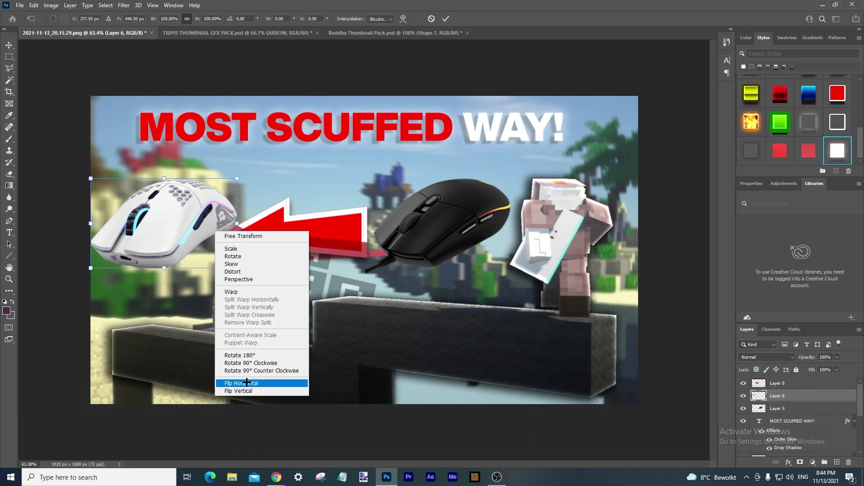
{"action": "left_click", "coordinate": [246, 383]}
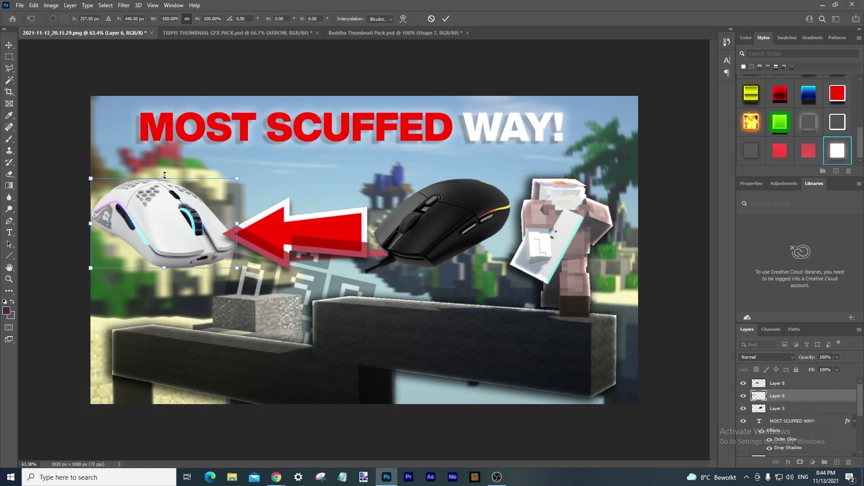
{"action": "left_click_drag", "start_coordinate": [163, 177], "coordinate": [171, 211]}
{"action": "left_click_drag", "start_coordinate": [246, 231], "coordinate": [245, 221]}
{"action": "left_click_drag", "start_coordinate": [152, 196], "coordinate": [176, 234]}
{"action": "key", "text": "m"}
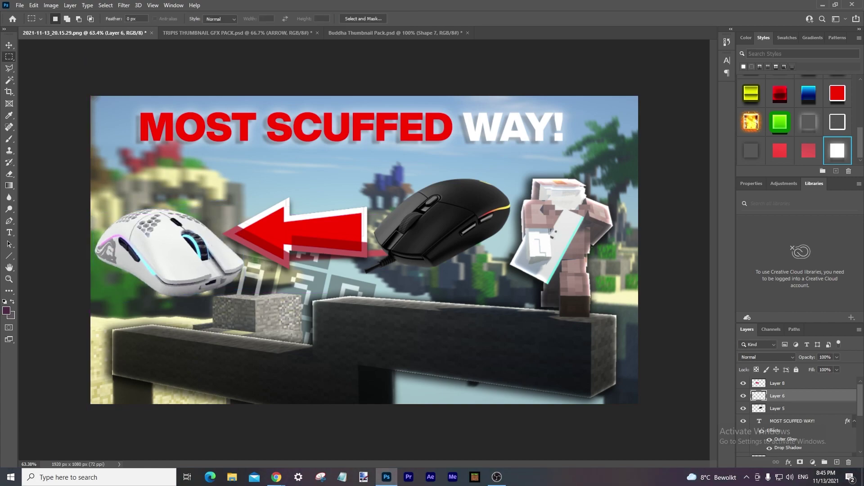
Apply the soft drop shadow preset style to the black mouse on Layer 5 and the white mouse on Layer 6
{"action": "right_click", "coordinate": [794, 409]}
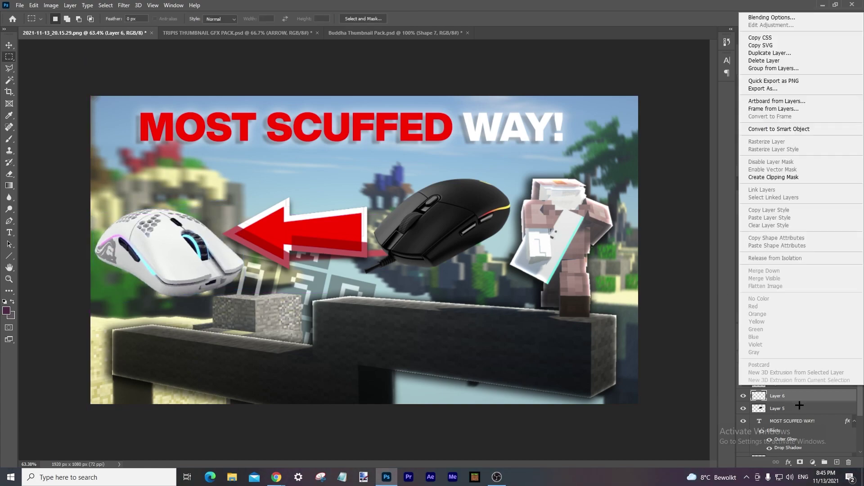
{"action": "left_click", "coordinate": [795, 411]}
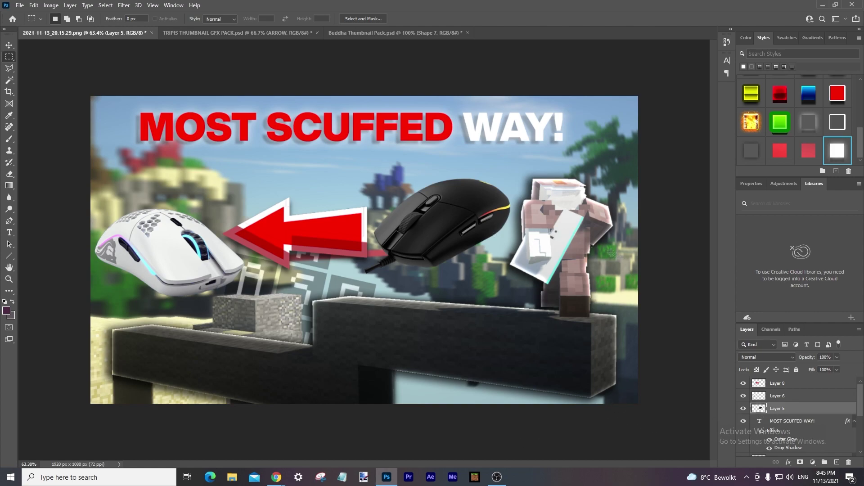
{"action": "left_click", "coordinate": [753, 152]}
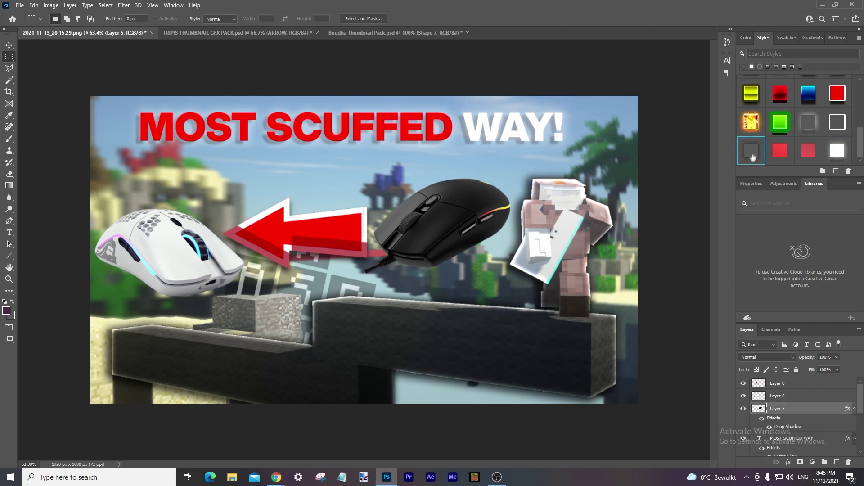
{"action": "scroll", "coordinate": [740, 149], "scroll_direction": "up", "scroll_amount": 5}
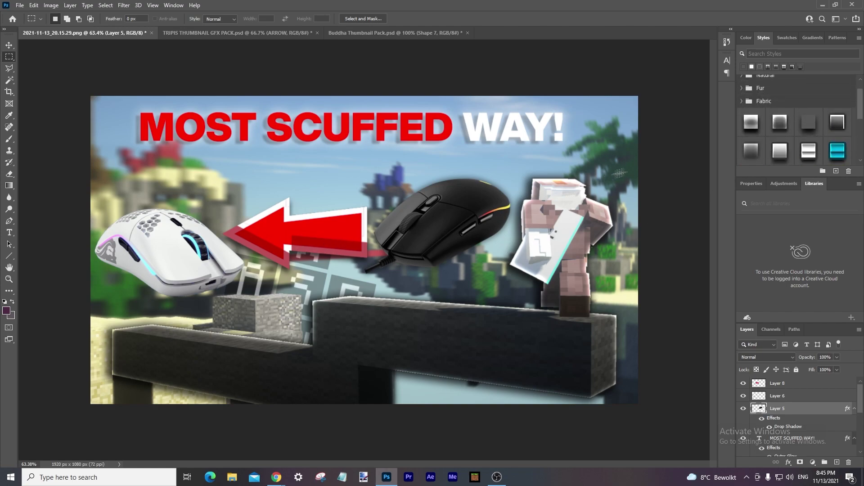
{"action": "left_click", "coordinate": [799, 124]}
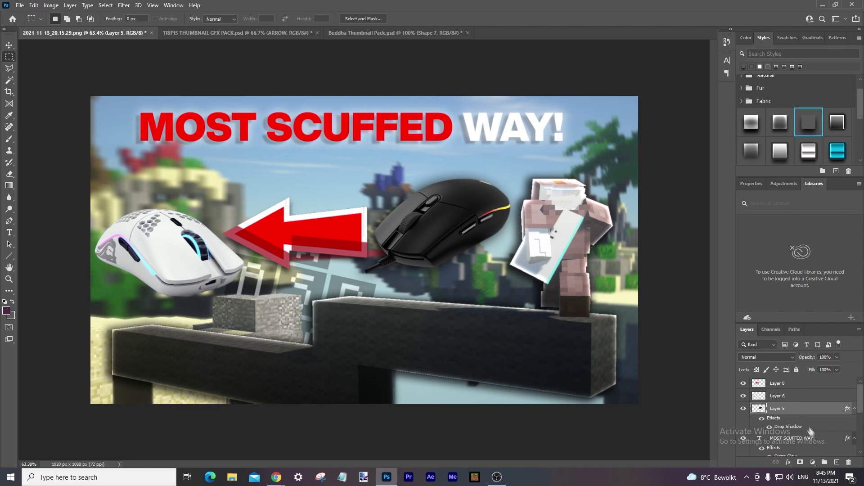
{"action": "left_click", "coordinate": [797, 397]}
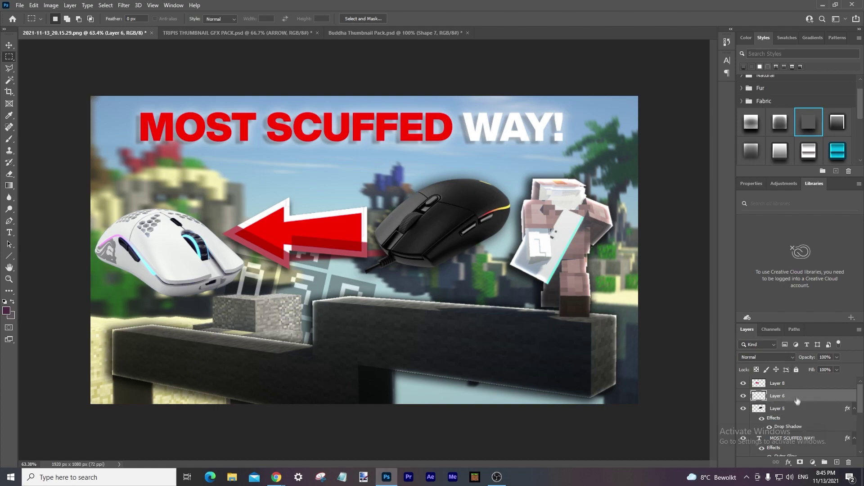
{"action": "left_click", "coordinate": [809, 132]}
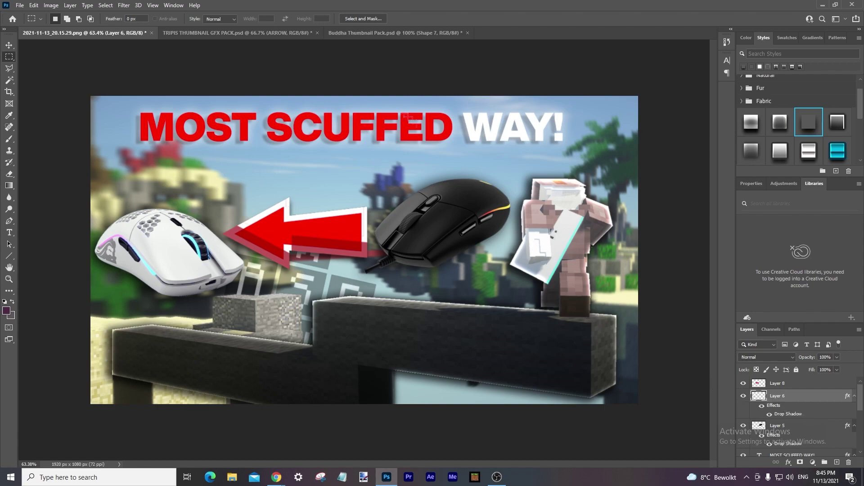
Copy the curved red arrow from Buddha Thumbnail Pack.psd into the thumbnail between the two mice
{"action": "left_click", "coordinate": [365, 33]}
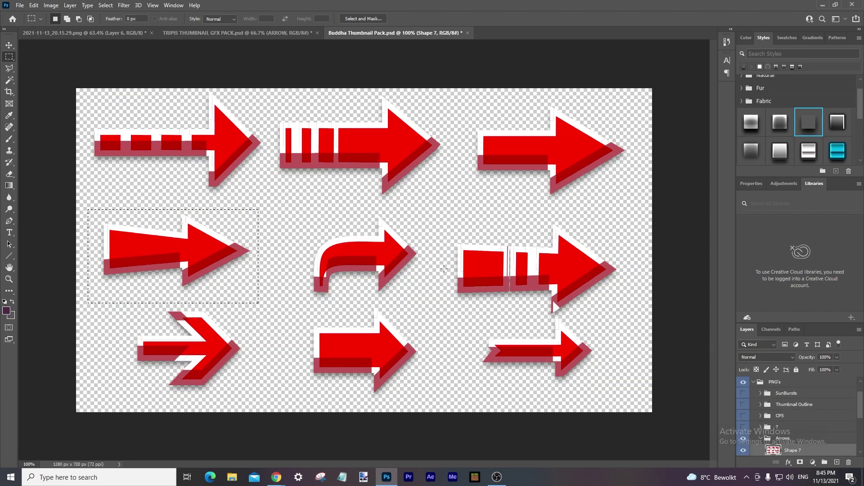
{"action": "left_click_drag", "start_coordinate": [301, 225], "coordinate": [408, 305]}
{"action": "left_click_drag", "start_coordinate": [288, 198], "coordinate": [428, 308]}
{"action": "left_click", "coordinate": [153, 36]}
{"action": "left_click_drag", "start_coordinate": [158, 46], "coordinate": [364, 252]}
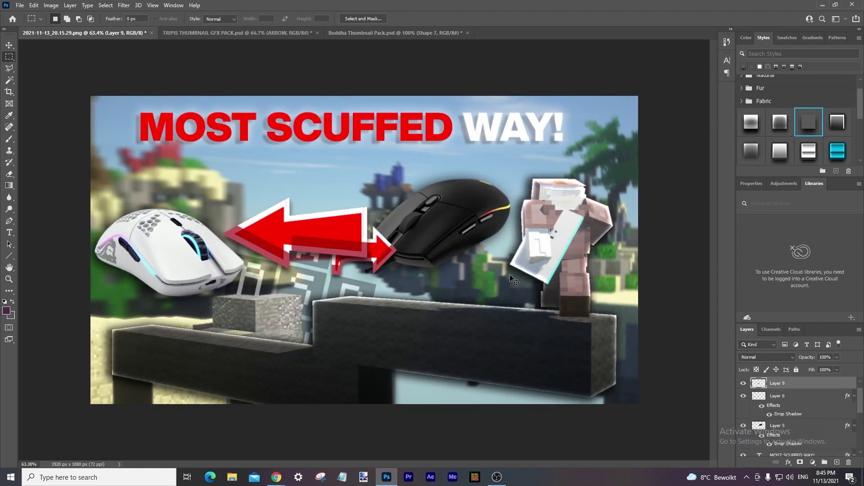
Hide the straight red arrow on Layer 8 and leave the curved arrow on Layer 9 visible
{"action": "left_click", "coordinate": [744, 397]}
{"action": "left_click", "coordinate": [743, 397]}
{"action": "left_click", "coordinate": [744, 383]}
{"action": "scroll", "coordinate": [771, 390], "scroll_direction": "up", "scroll_amount": 1}
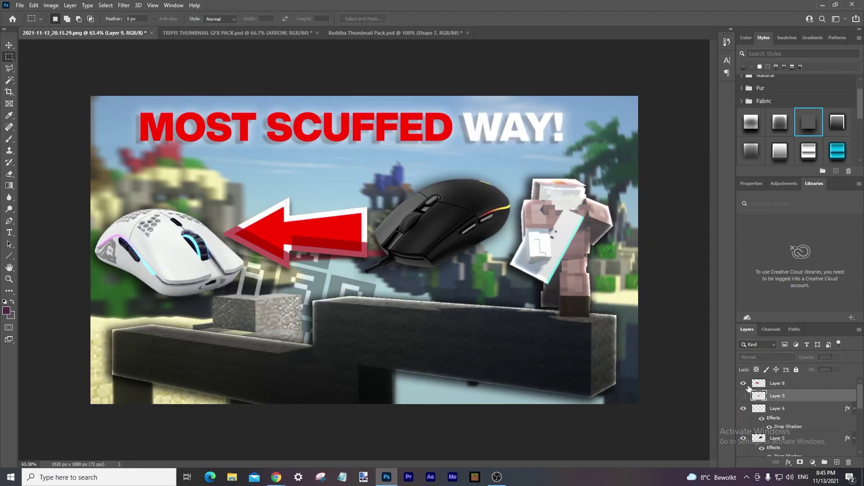
{"action": "left_click", "coordinate": [765, 383]}
{"action": "left_click", "coordinate": [743, 395]}
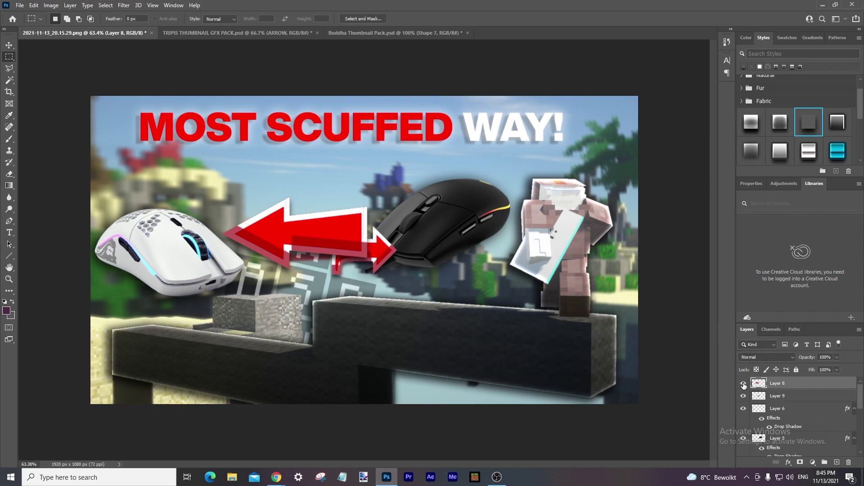
{"action": "left_click", "coordinate": [743, 383]}
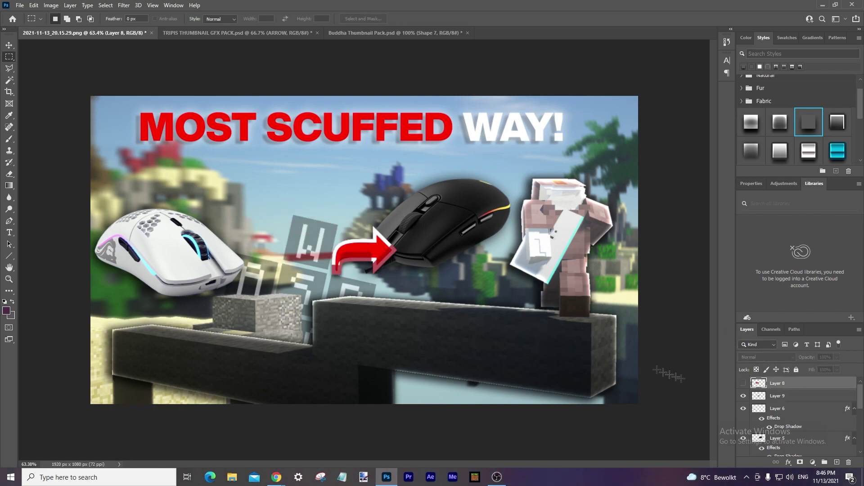
Flip the curved arrow, scale it to about 196% and rotate it to arch from the black mouse toward the white mouse
{"action": "left_click", "coordinate": [790, 396]}
{"action": "key", "text": "ctrl+t"}
{"action": "right_click", "coordinate": [326, 260]}
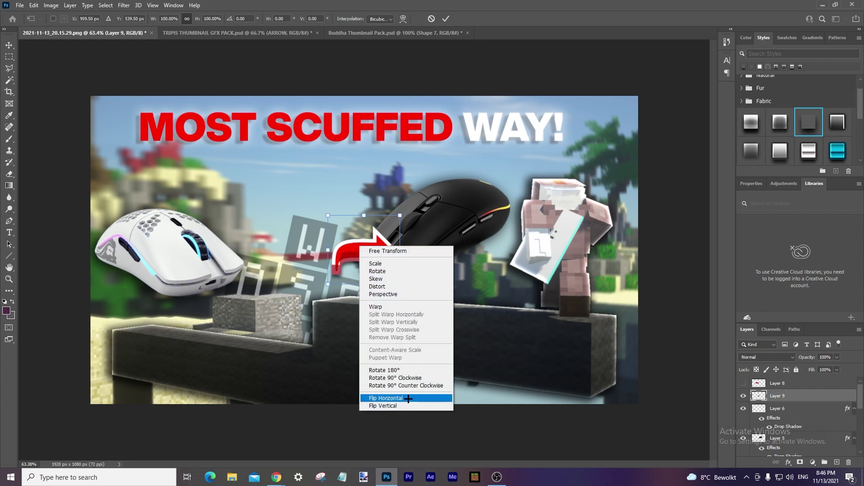
{"action": "left_click", "coordinate": [360, 395]}
{"action": "left_click_drag", "start_coordinate": [365, 216], "coordinate": [365, 198]}
{"action": "left_click_drag", "start_coordinate": [360, 247], "coordinate": [271, 180]}
{"action": "left_click_drag", "start_coordinate": [316, 149], "coordinate": [288, 121]}
{"action": "left_click_drag", "start_coordinate": [209, 166], "coordinate": [252, 198]}
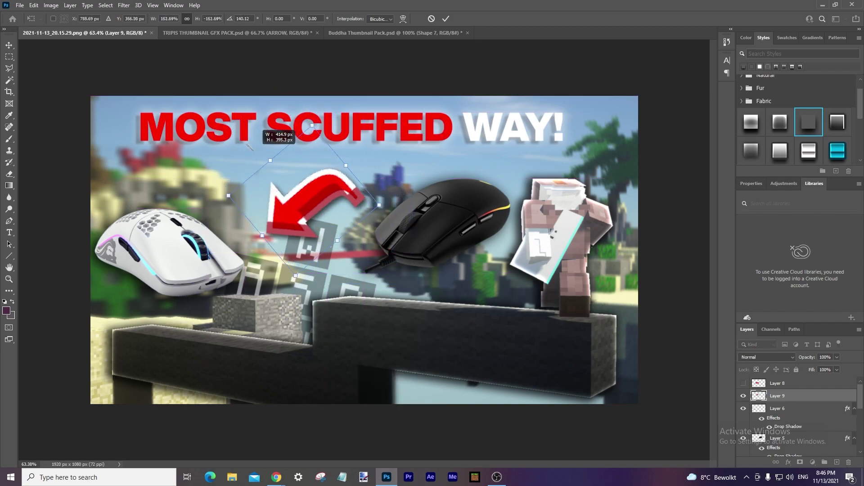
{"action": "left_click_drag", "start_coordinate": [274, 135], "coordinate": [304, 89]}
{"action": "left_click_drag", "start_coordinate": [405, 189], "coordinate": [436, 185]}
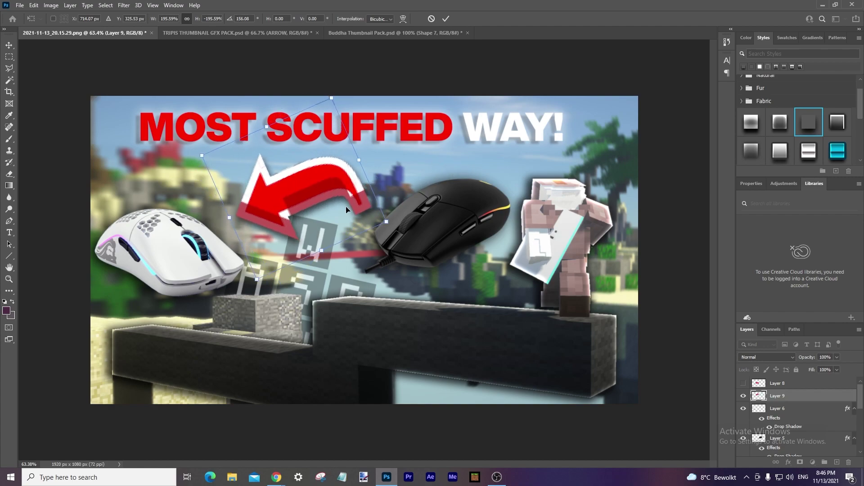
{"action": "key", "text": "Return"}
{"action": "key", "text": "ctrl+t"}
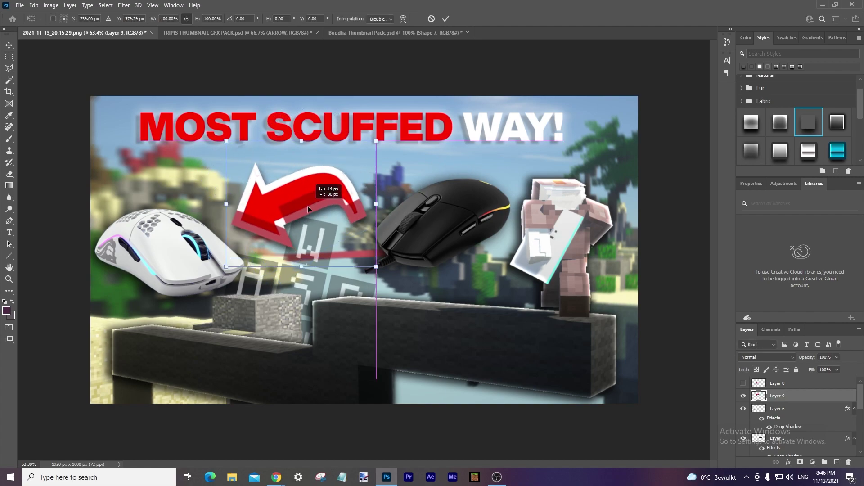
{"action": "key", "text": "Return"}
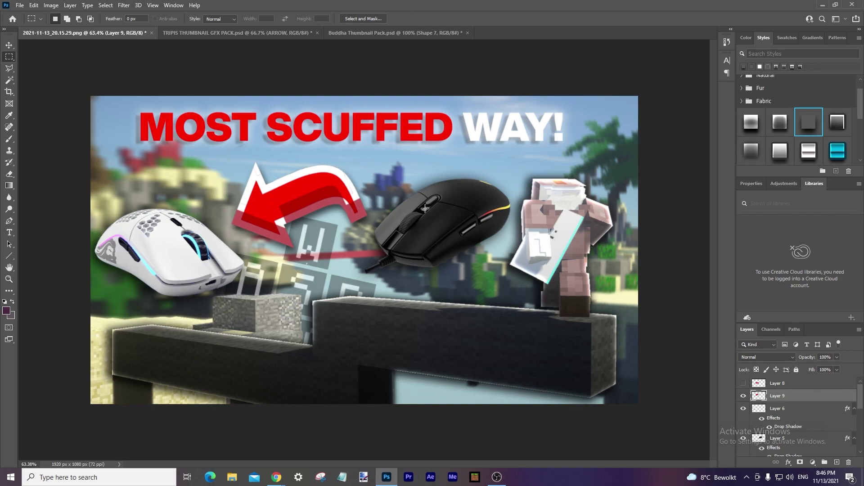
{"action": "scroll", "coordinate": [425, 208], "scroll_direction": "up", "scroll_amount": 1}
{"action": "key", "text": "alt+bracketright"}
{"action": "key", "text": "e"}
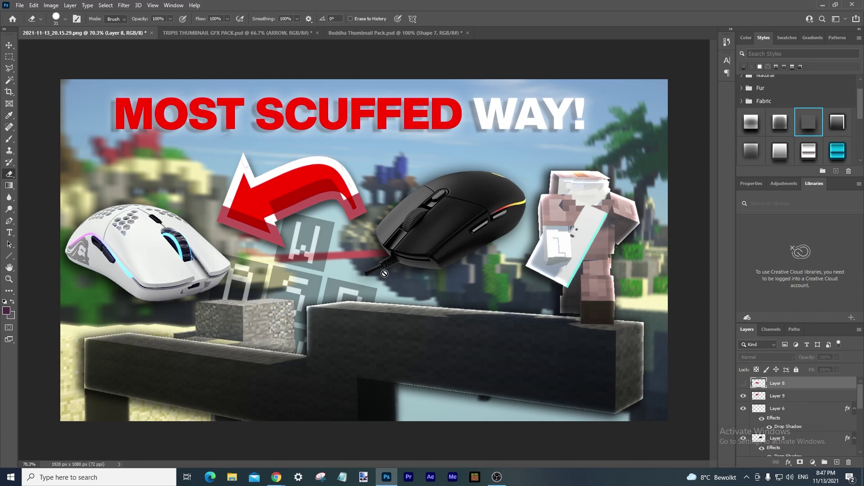
{"action": "scroll", "coordinate": [385, 274], "scroll_direction": "up", "scroll_amount": 2}
{"action": "scroll", "coordinate": [374, 287], "scroll_direction": "down", "scroll_amount": 1}
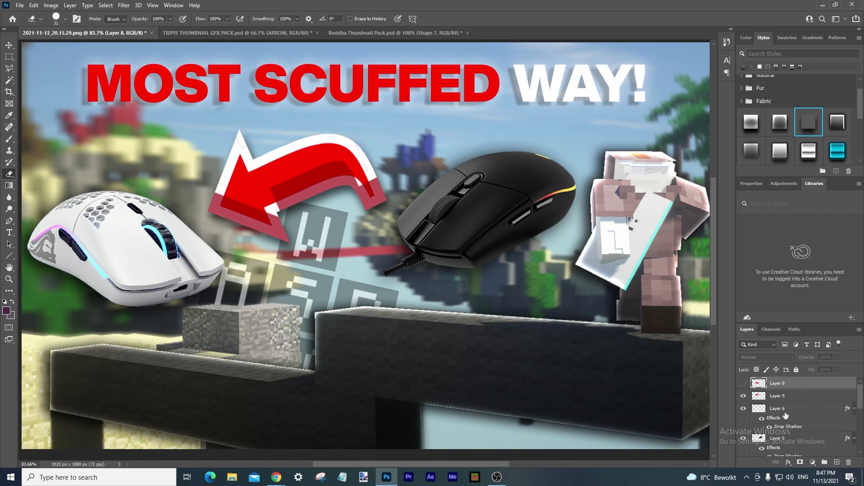
{"action": "scroll", "coordinate": [312, 278], "scroll_direction": "down", "scroll_amount": 1}
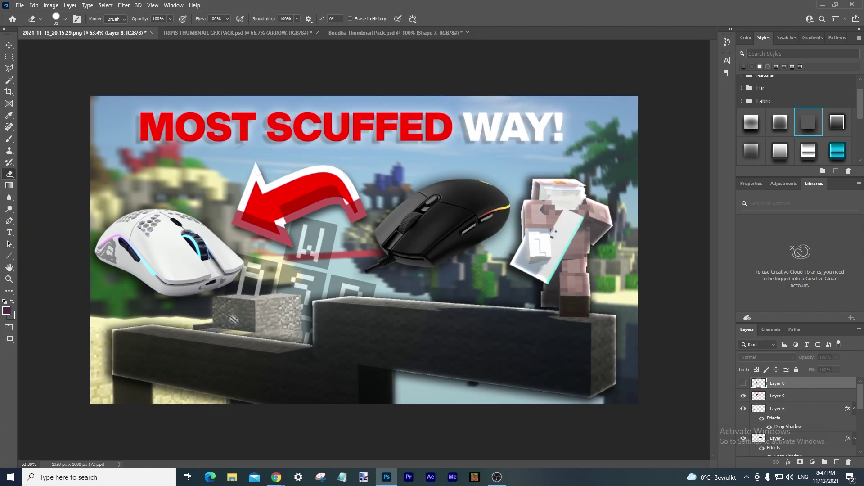
{"action": "scroll", "coordinate": [313, 277], "scroll_direction": "up", "scroll_amount": 2}
{"action": "scroll", "coordinate": [313, 278], "scroll_direction": "down", "scroll_amount": 3}
Try showing the straight red arrow in place of the curved one and deleting Layer 9
{"action": "left_click", "coordinate": [743, 383]}
{"action": "left_click", "coordinate": [743, 396]}
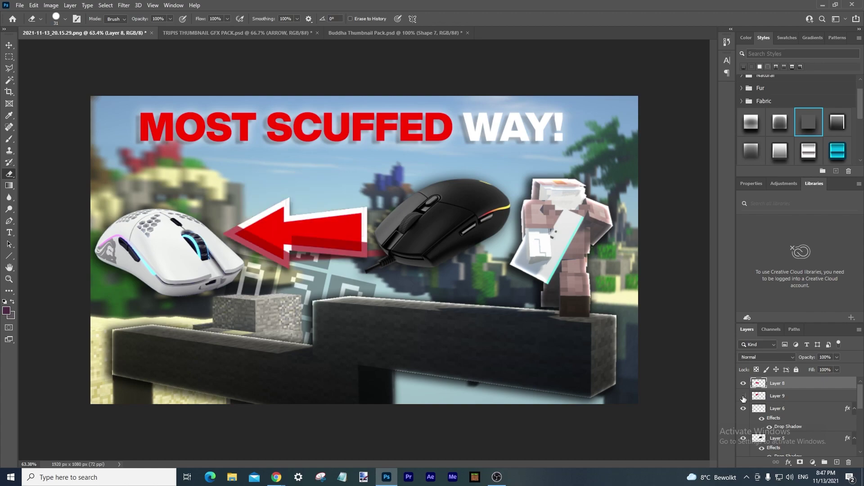
{"action": "left_click", "coordinate": [771, 396]}
{"action": "key", "text": "Delete"}
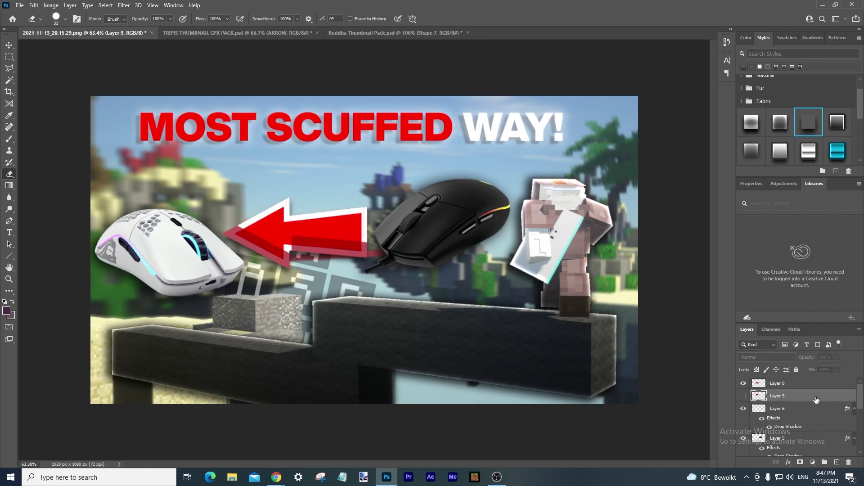
{"action": "key", "text": "ctrl+z"}
Show the curved arrow on Layer 9 again and delete the straight red arrow on Layer 8
{"action": "left_click", "coordinate": [744, 396]}
{"action": "left_click", "coordinate": [743, 383]}
{"action": "left_click", "coordinate": [783, 383]}
{"action": "key", "text": "Delete"}
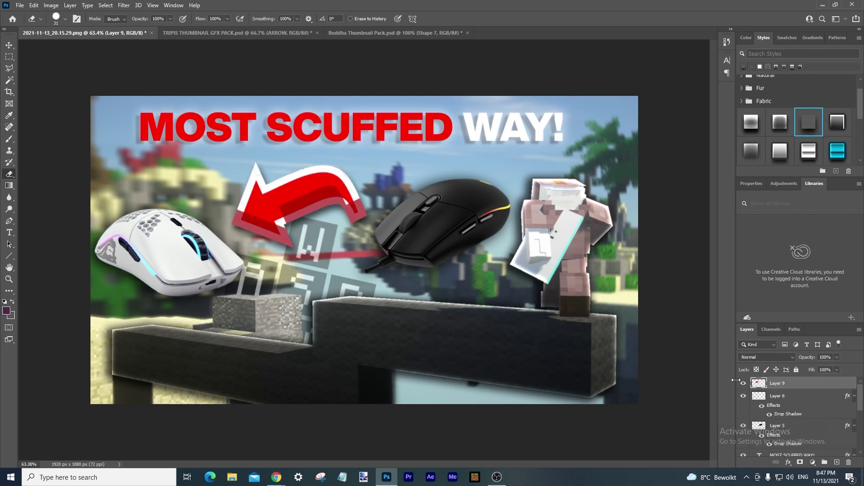
Warp the "MOST SCUFFED WAY!" title into an upward Arc with a bend of about 6.8%
{"action": "scroll", "coordinate": [794, 404], "scroll_direction": "down", "scroll_amount": 2}
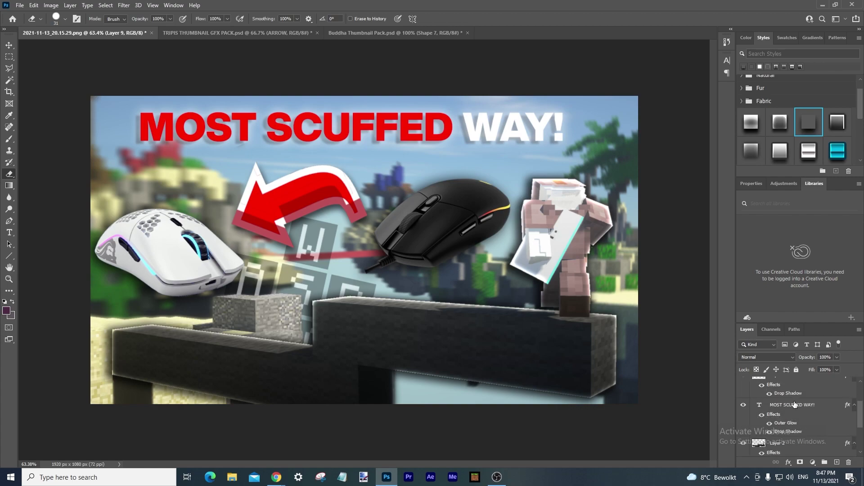
{"action": "left_click", "coordinate": [794, 405]}
{"action": "key", "text": "ctrl+t"}
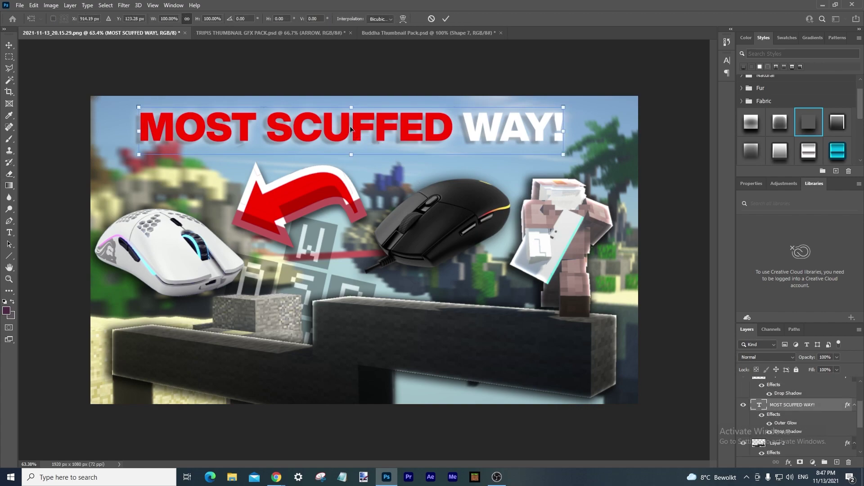
{"action": "left_click", "coordinate": [404, 18]}
{"action": "mouse_move", "coordinate": [351, 107]}
{"action": "left_mouse_down"}
{"action": "mouse_move", "coordinate": [361, 136]}
{"action": "mouse_move", "coordinate": [351, 111]}
{"action": "left_mouse_up"}
{"action": "key", "text": "ctrl+z"}
{"action": "left_click", "coordinate": [402, 18]}
{"action": "left_click", "coordinate": [403, 18]}
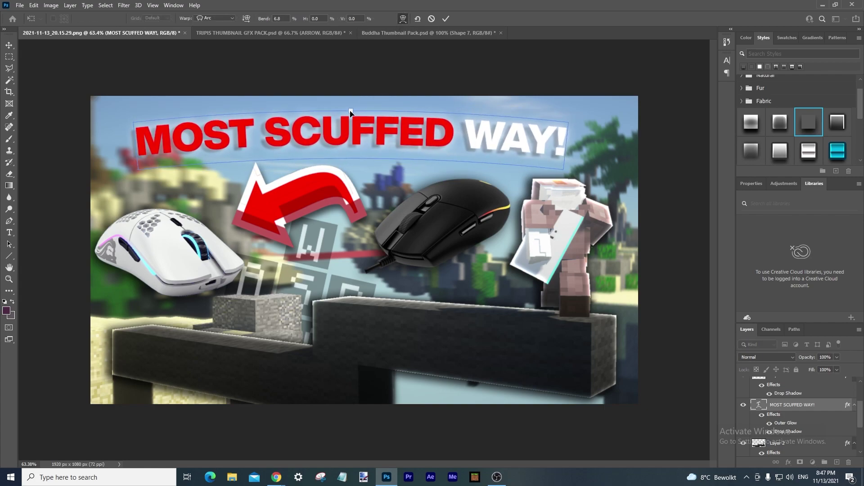
{"action": "left_click", "coordinate": [446, 19]}
{"action": "key", "text": "e"}
{"action": "scroll", "coordinate": [427, 156], "scroll_direction": "down", "scroll_amount": 2}
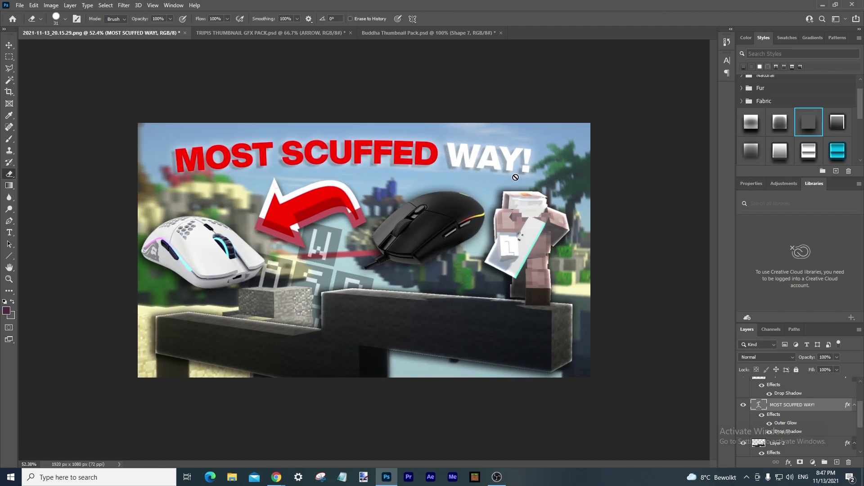
Try moving and enlarging the keystrokes overlay behind the beam beneath the player, and delete its Layer 7
{"action": "scroll", "coordinate": [818, 438], "scroll_direction": "down", "scroll_amount": 3}
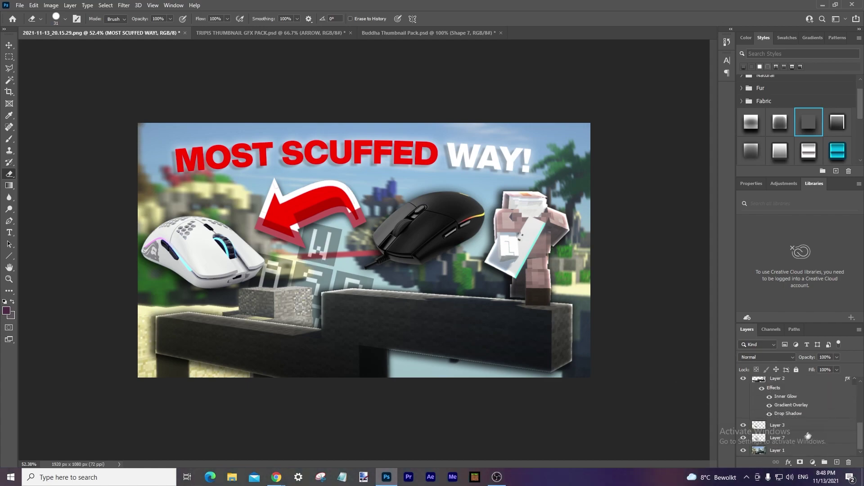
{"action": "left_click", "coordinate": [805, 439]}
{"action": "key", "text": "ctrl+t"}
{"action": "left_click_drag", "start_coordinate": [307, 291], "coordinate": [375, 332]}
{"action": "left_click_drag", "start_coordinate": [451, 270], "coordinate": [416, 243]}
{"action": "left_click_drag", "start_coordinate": [388, 314], "coordinate": [499, 292]}
{"action": "key", "text": "Return"}
{"action": "key", "text": "e"}
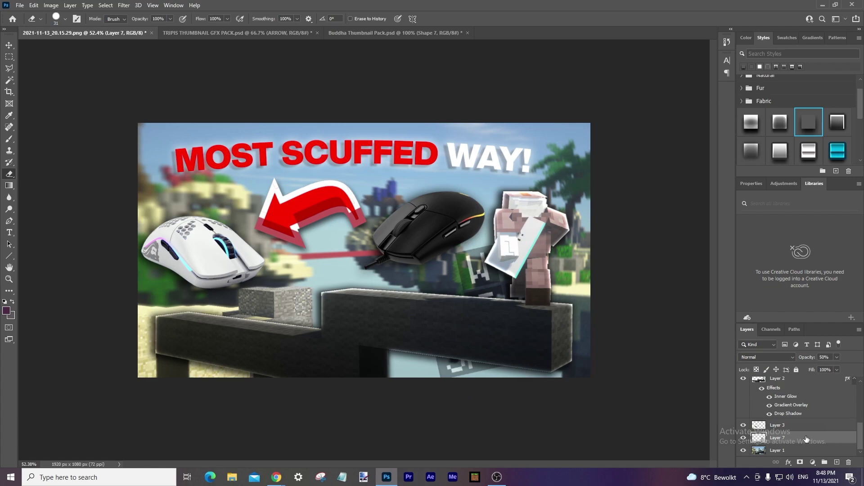
{"action": "key", "text": "Delete"}
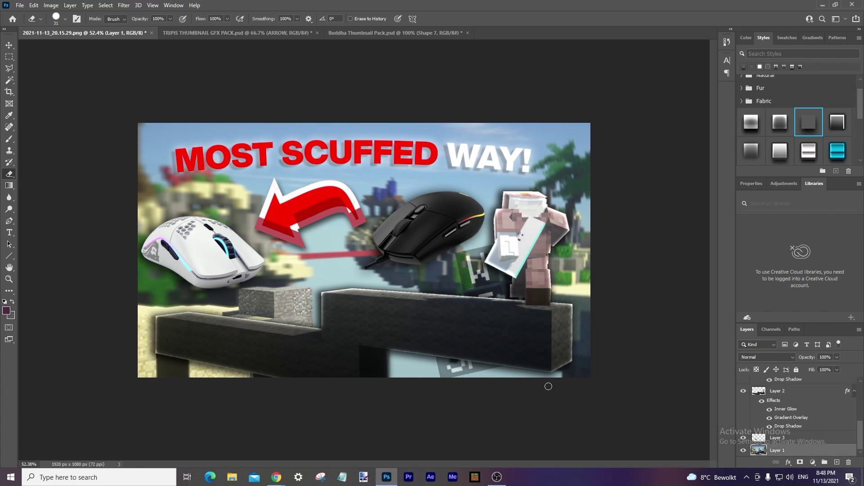
Move the curved red arrow on Layer 9 slightly down and rotate it counter-clockwise by about 8 degrees
{"action": "scroll", "coordinate": [442, 323], "scroll_direction": "down", "scroll_amount": 3}
{"action": "scroll", "coordinate": [421, 315], "scroll_direction": "up", "scroll_amount": 3}
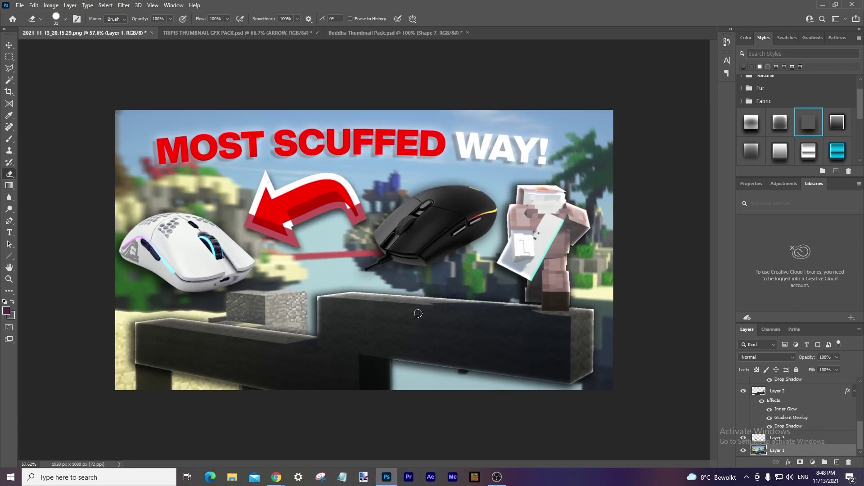
{"action": "key", "text": "m"}
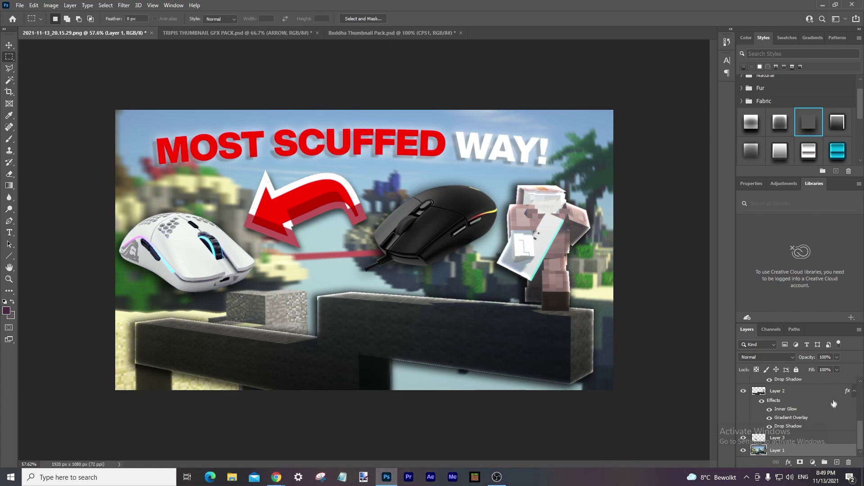
{"action": "scroll", "coordinate": [818, 426], "scroll_direction": "up", "scroll_amount": 5}
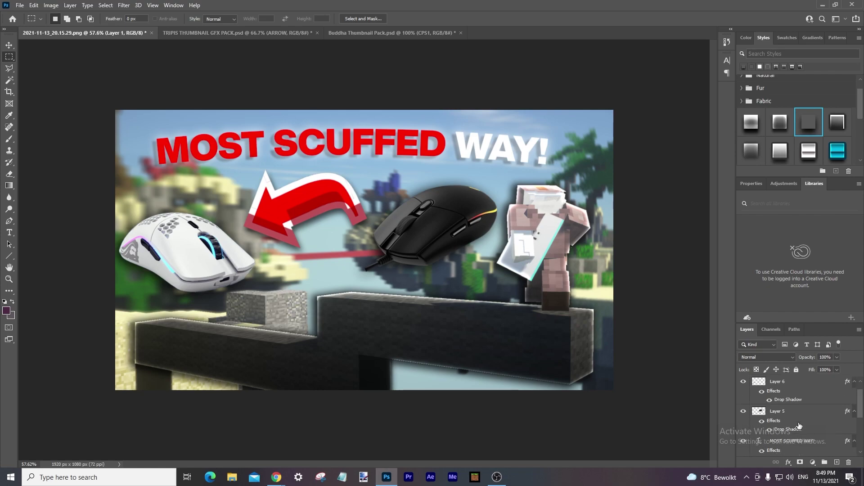
{"action": "left_click", "coordinate": [787, 384]}
{"action": "key", "text": "ctrl+t"}
{"action": "left_click_drag", "start_coordinate": [310, 209], "coordinate": [311, 215]}
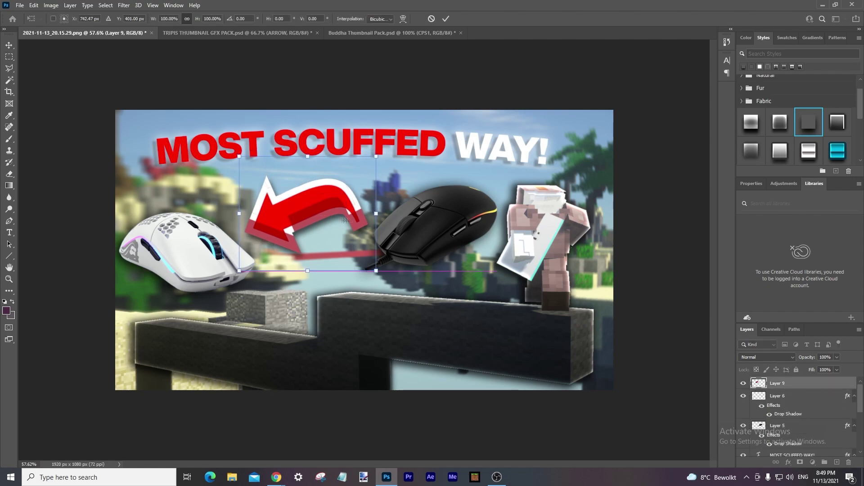
{"action": "left_click_drag", "start_coordinate": [421, 218], "coordinate": [420, 201]}
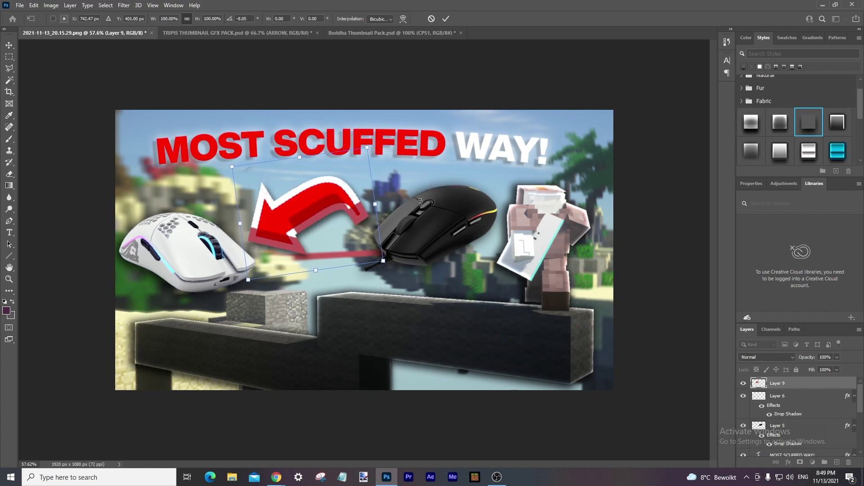
{"action": "key", "text": "Return"}
{"action": "key", "text": "m"}
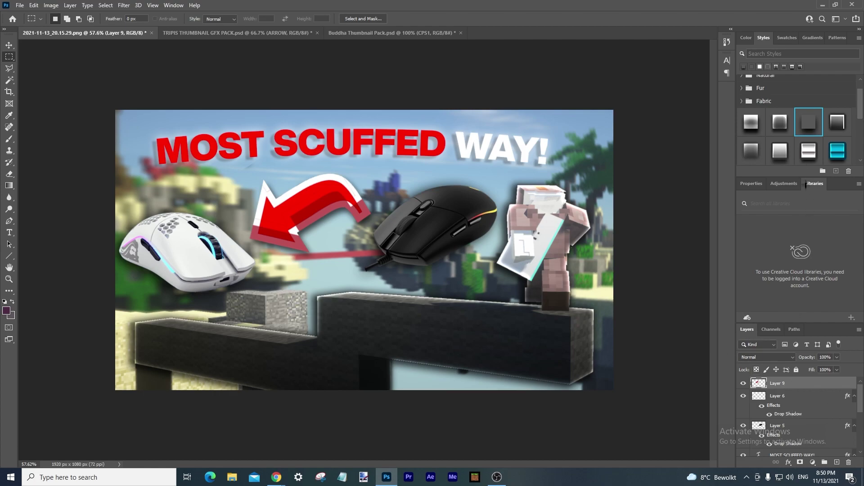
Try adding a Color Overlay with the Hue blend mode to the black mouse on Layer 5
{"action": "left_click", "coordinate": [805, 398]}
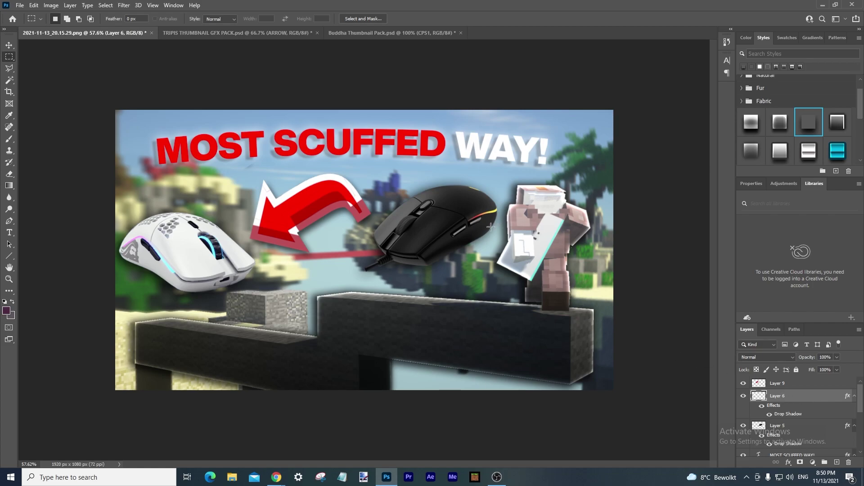
{"action": "scroll", "coordinate": [128, 257], "scroll_direction": "up", "scroll_amount": 13}
{"action": "left_click_drag", "start_coordinate": [126, 254], "coordinate": [295, 246]}
{"action": "left_click_drag", "start_coordinate": [666, 229], "coordinate": [425, 253]}
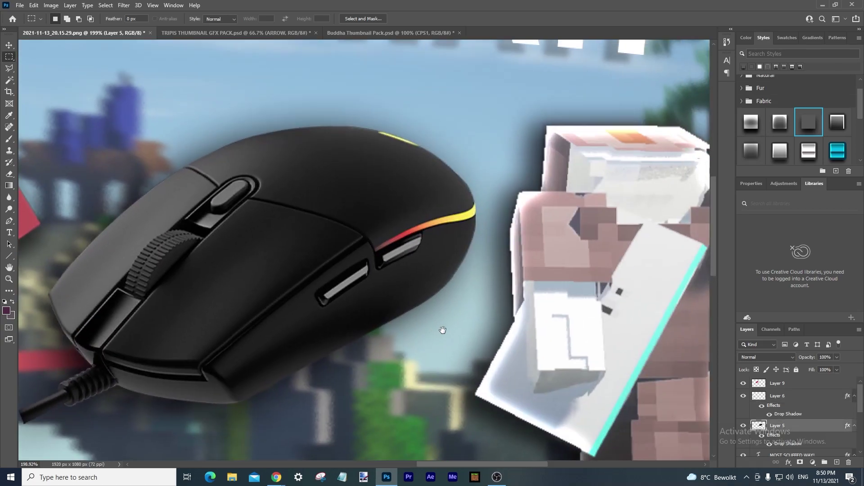
{"action": "key", "text": "alt+bracketleft"}
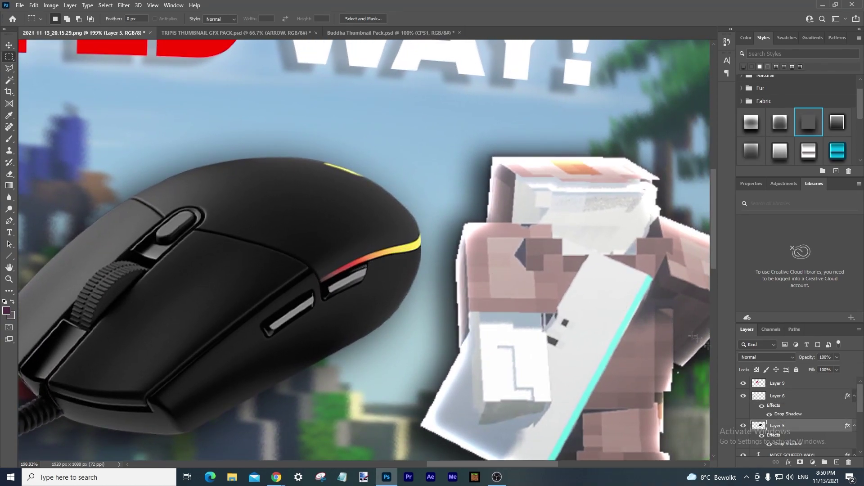
{"action": "double_click", "coordinate": [810, 431]}
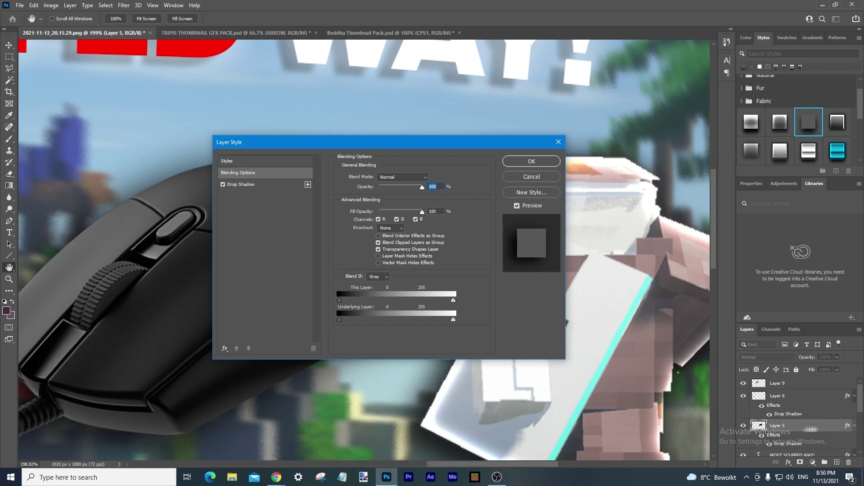
{"action": "left_click", "coordinate": [226, 347]}
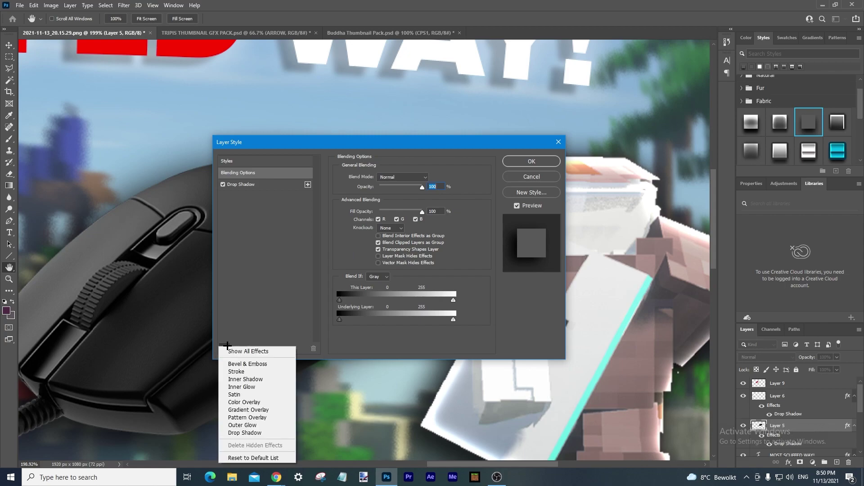
{"action": "left_click", "coordinate": [244, 402]}
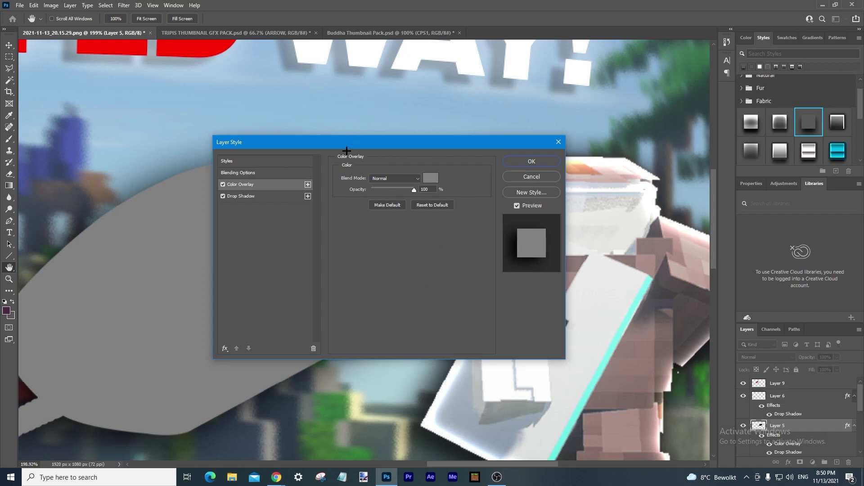
{"action": "left_click_drag", "start_coordinate": [460, 152], "coordinate": [701, 144]}
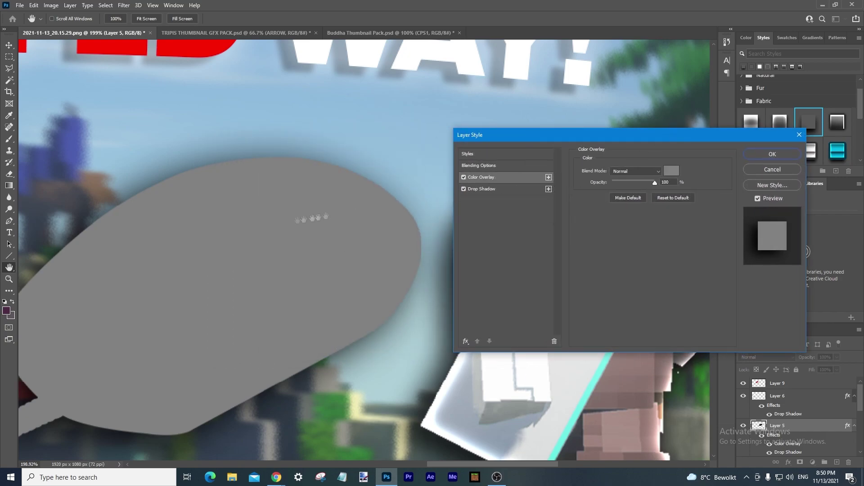
{"action": "left_click", "coordinate": [618, 173]}
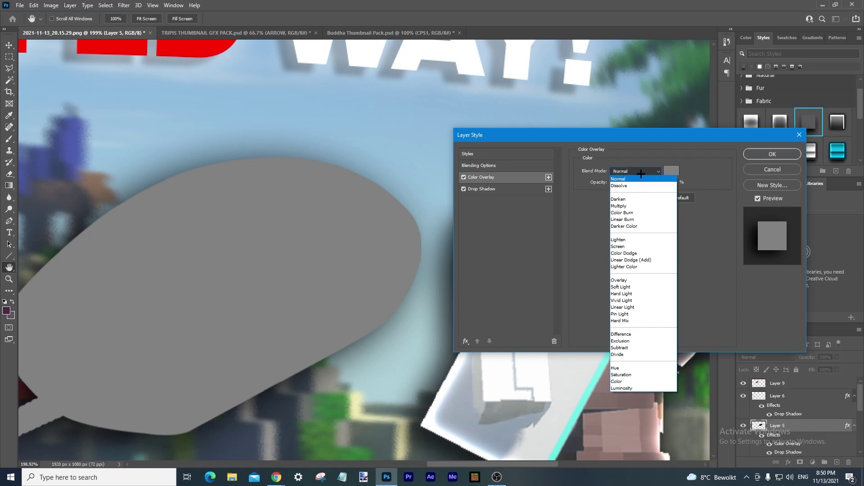
{"action": "left_click", "coordinate": [632, 368]}
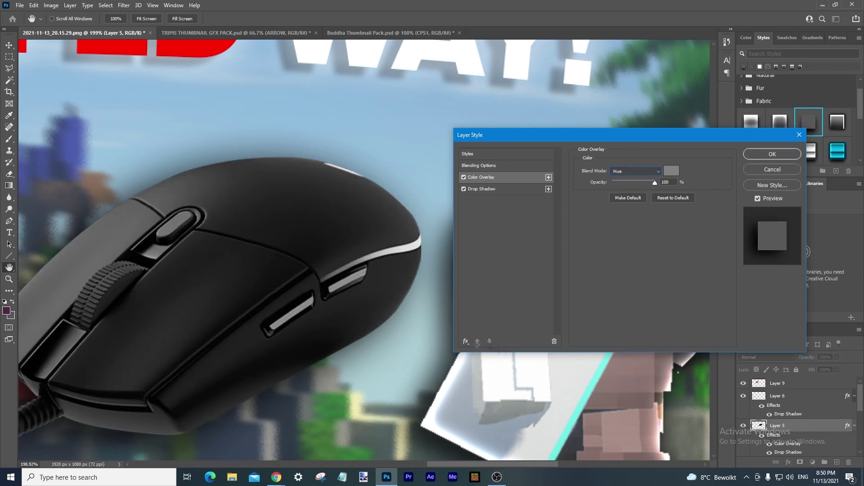
Try the overlay colours ff0000, 000000, a2ff00 and 4800ff on the black mouse, and discard the Color Overlay
{"action": "left_click", "coordinate": [673, 171]}
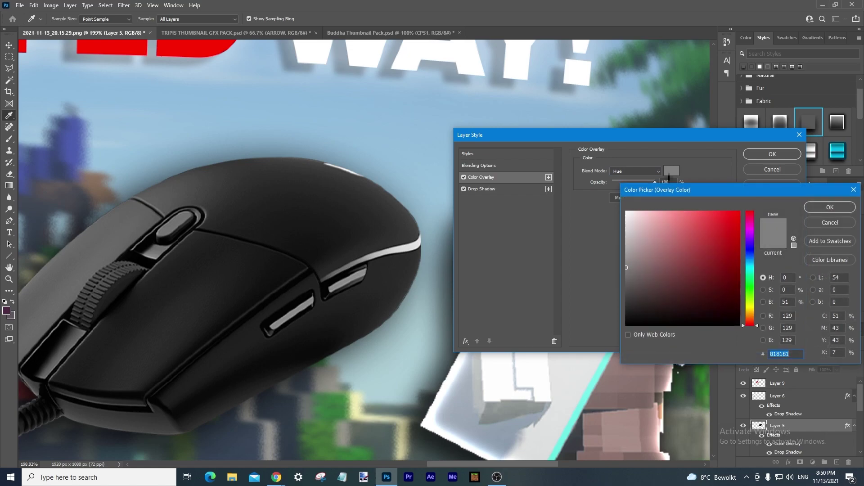
{"action": "type", "text": "ff0000"}
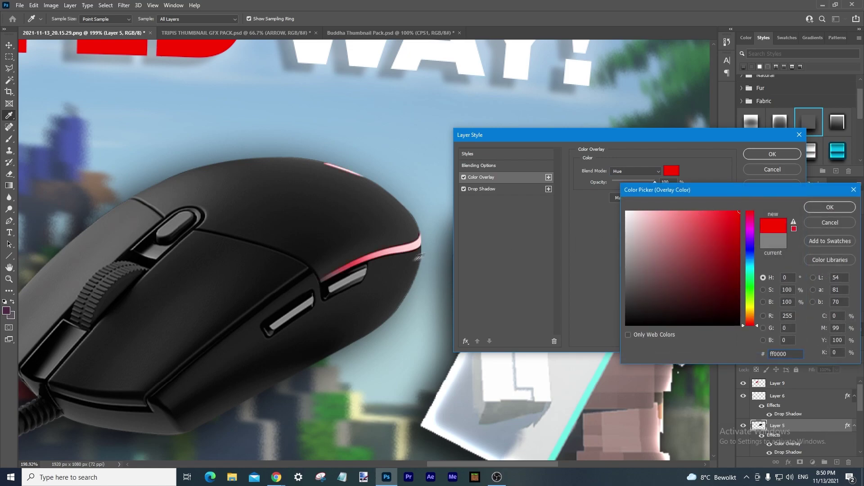
{"action": "mouse_move", "coordinate": [702, 262]}
{"action": "left_mouse_down"}
{"action": "mouse_move", "coordinate": [653, 262]}
{"action": "mouse_move", "coordinate": [655, 250]}
{"action": "mouse_move", "coordinate": [626, 212]}
{"action": "mouse_move", "coordinate": [654, 298]}
{"action": "mouse_move", "coordinate": [625, 325]}
{"action": "left_mouse_up"}
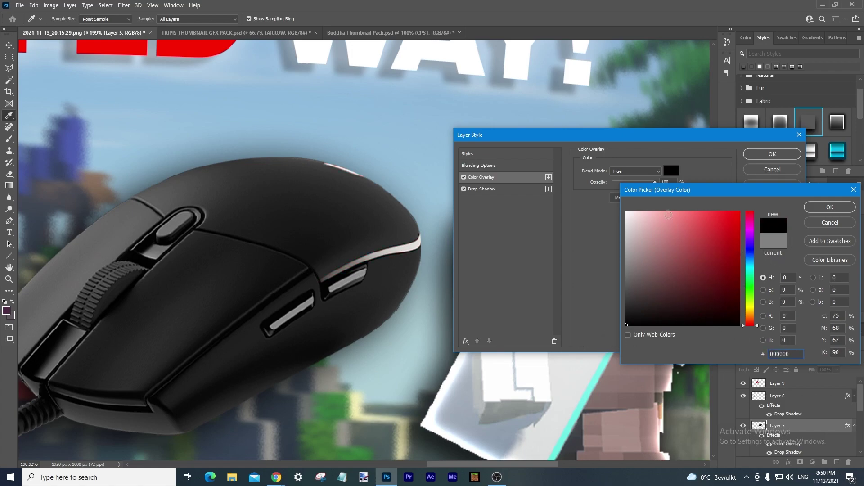
{"action": "type", "text": "a2ff00"}
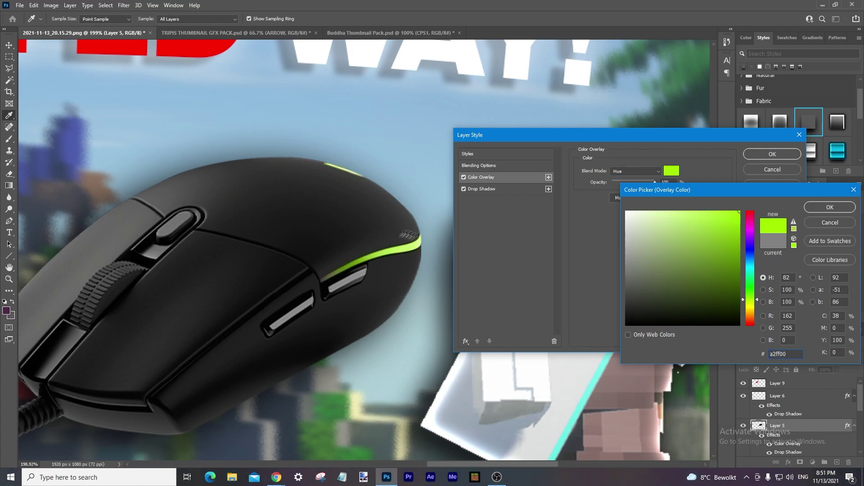
{"action": "left_click", "coordinate": [749, 243]}
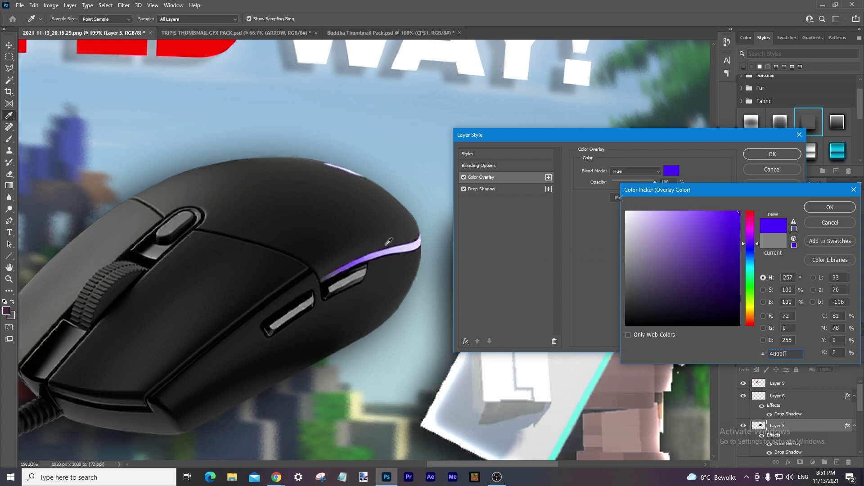
{"action": "left_click", "coordinate": [830, 222]}
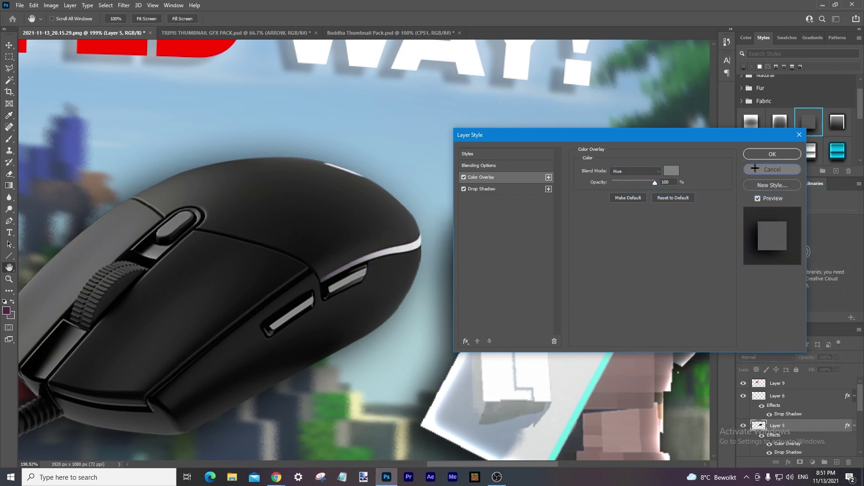
{"action": "left_click", "coordinate": [772, 170]}
{"action": "scroll", "coordinate": [410, 214], "scroll_direction": "down", "scroll_amount": 5}
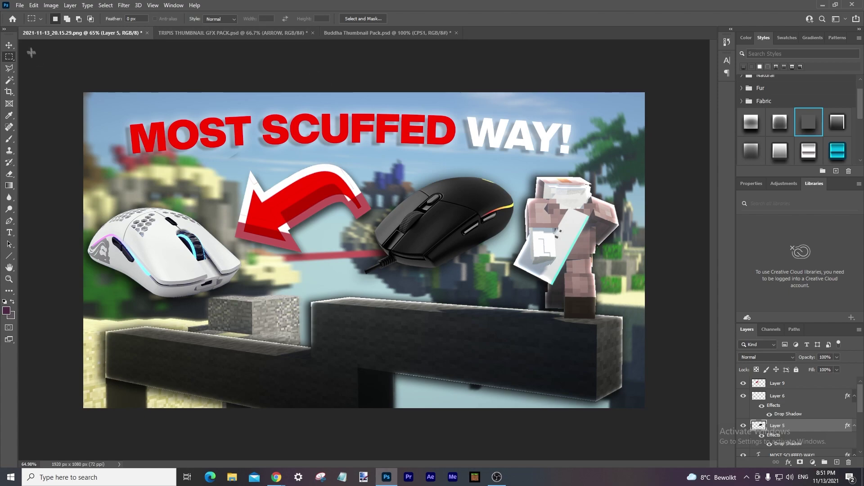
Open the recent file Asmr 43.psd and copy its Rectangle 1 glow border into the scuffed-way thumbnail
{"action": "left_click", "coordinate": [12, 19]}
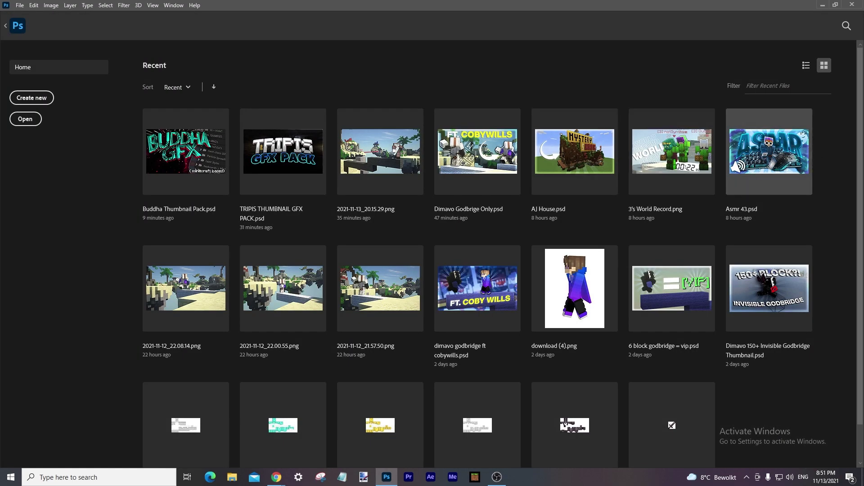
{"action": "left_click", "coordinate": [768, 152]}
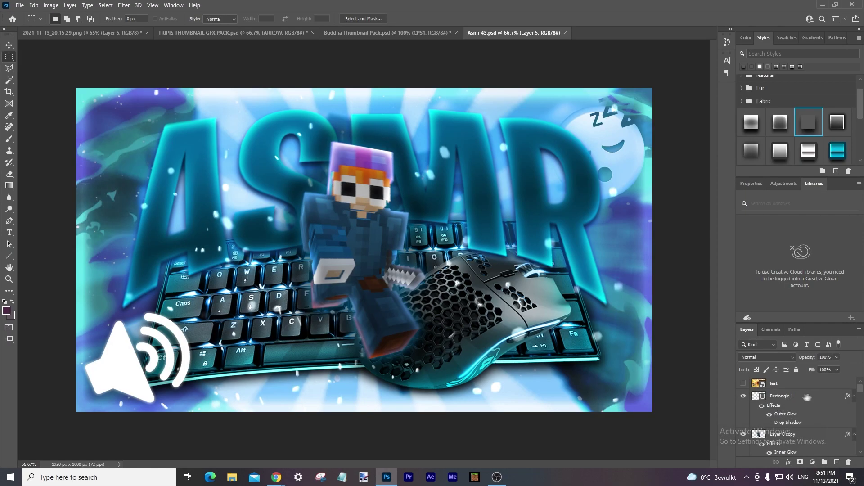
{"action": "left_click", "coordinate": [813, 399]}
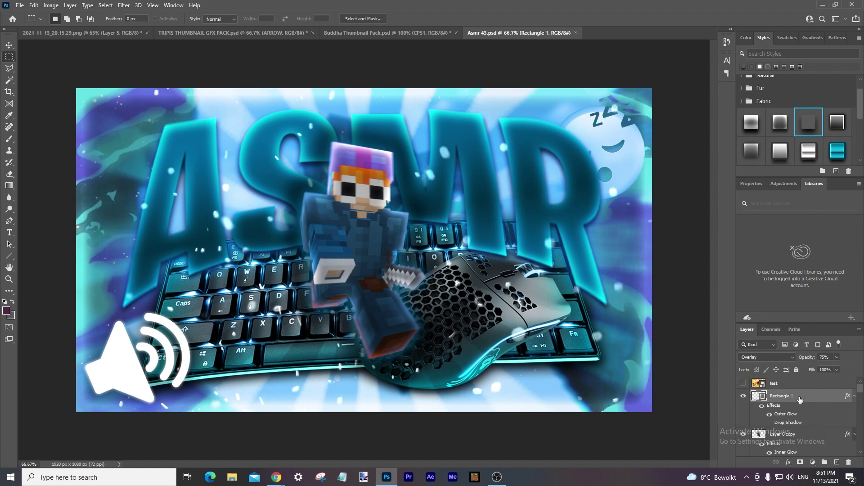
{"action": "left_click_drag", "start_coordinate": [799, 400], "coordinate": [468, 233]}
Place Rectangle 1 above all other layers and fit the glow border to the thumbnail's edges
{"action": "left_click_drag", "start_coordinate": [789, 425], "coordinate": [787, 378]}
{"action": "key", "text": "ctrl+t"}
{"action": "left_click_drag", "start_coordinate": [511, 349], "coordinate": [500, 332]}
{"action": "key", "text": "Return"}
{"action": "key", "text": "m"}
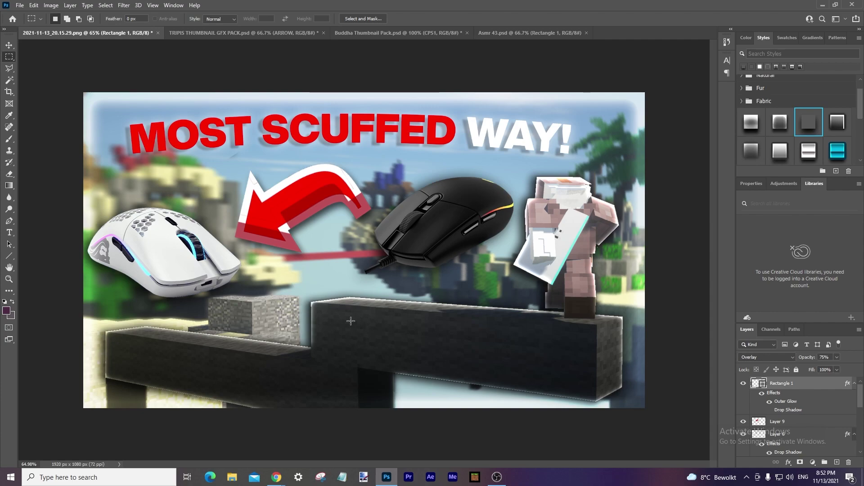
Try moving the white mouse on Layer 6 onto the lower beam, scaled to 55.91% and rotated -11.88 degrees
{"action": "left_click", "coordinate": [787, 433]}
{"action": "key", "text": "ctrl+t"}
{"action": "left_click_drag", "start_coordinate": [171, 277], "coordinate": [219, 342]}
{"action": "left_click_drag", "start_coordinate": [319, 335], "coordinate": [268, 330]}
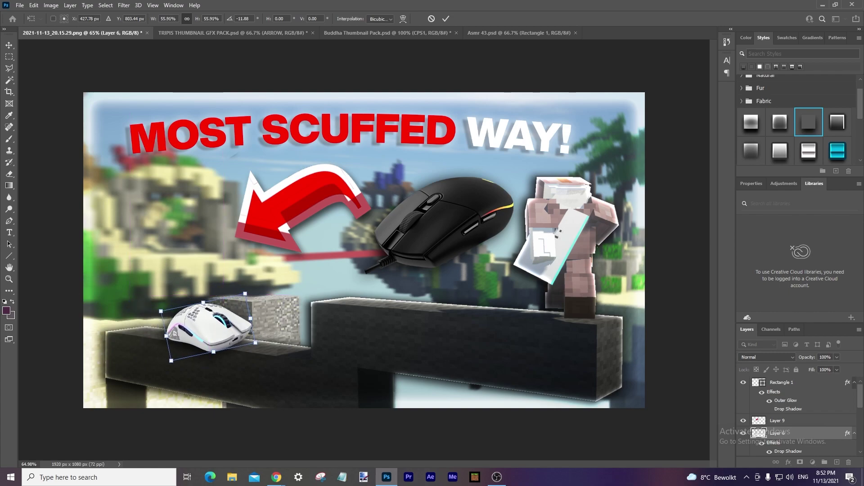
Try skewing the shrunken white mouse horizontally by about 12.3 degrees and undo the skew
{"action": "right_click", "coordinate": [225, 331]}
{"action": "left_click", "coordinate": [253, 198]}
{"action": "left_click_drag", "start_coordinate": [213, 354], "coordinate": [224, 350]}
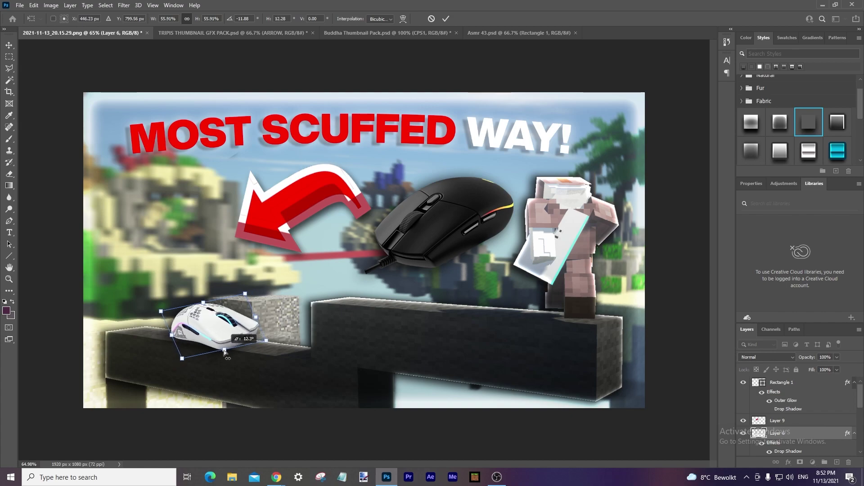
{"action": "left_click_drag", "start_coordinate": [256, 320], "coordinate": [253, 317]}
{"action": "key", "text": "ctrl+z"}
{"action": "key", "text": "ctrl+z"}
{"action": "key", "text": "ctrl+z"}
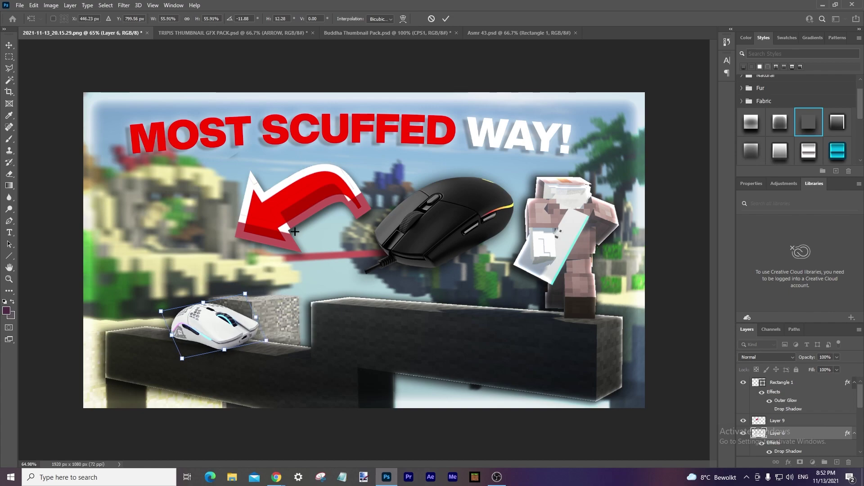
{"action": "key", "text": "ctrl+shift+z"}
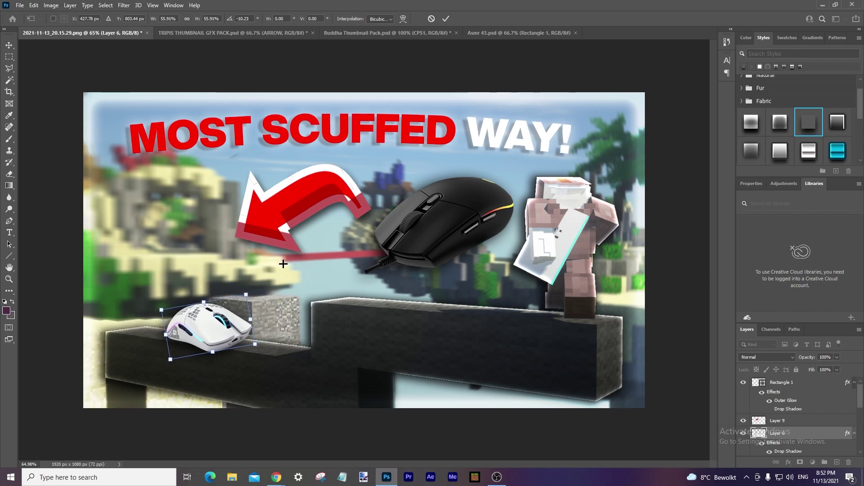
Try further free-transforming and moving the shrunken white mouse, undo those changes and cancel the transform
{"action": "right_click", "coordinate": [182, 329]}
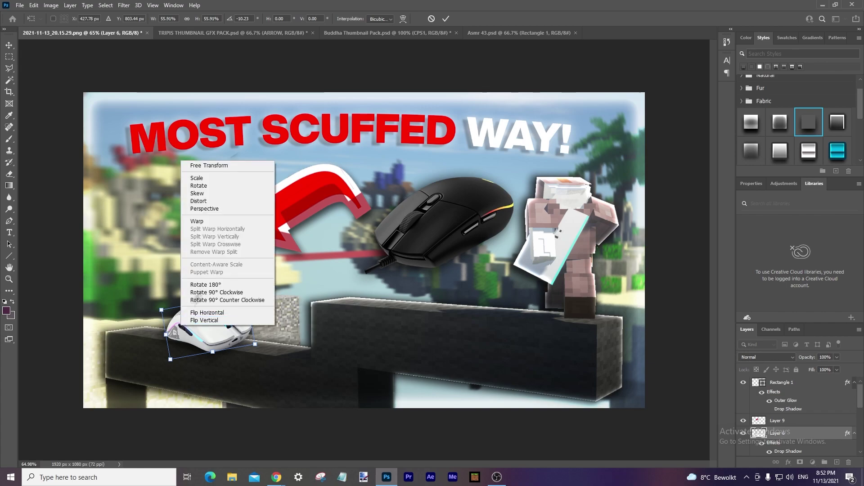
{"action": "left_click", "coordinate": [203, 166]}
{"action": "left_click_drag", "start_coordinate": [252, 319], "coordinate": [268, 319]}
{"action": "left_click_drag", "start_coordinate": [208, 332], "coordinate": [393, 289]}
{"action": "key", "text": "ctrl+z"}
{"action": "key", "text": "ctrl+z"}
{"action": "key", "text": "ctrl+z"}
{"action": "key", "text": "ctrl+z"}
{"action": "key", "text": "ctrl+z"}
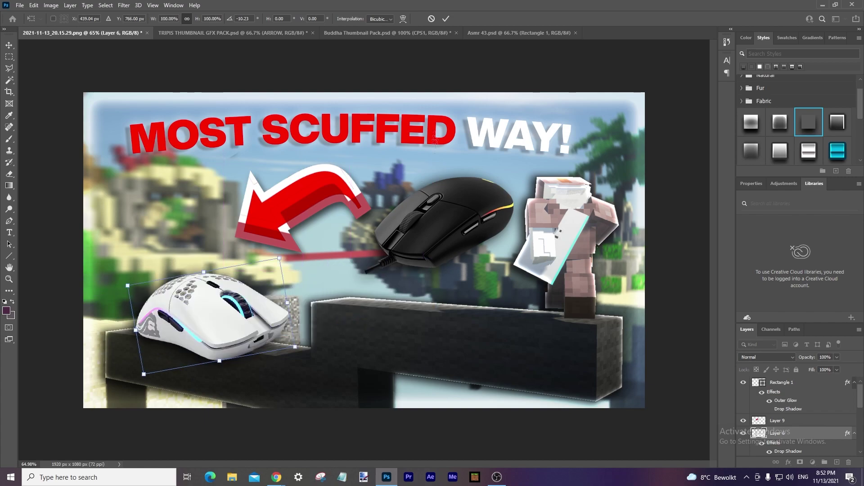
{"action": "left_click", "coordinate": [433, 19]}
{"action": "key", "text": "ctrl+z"}
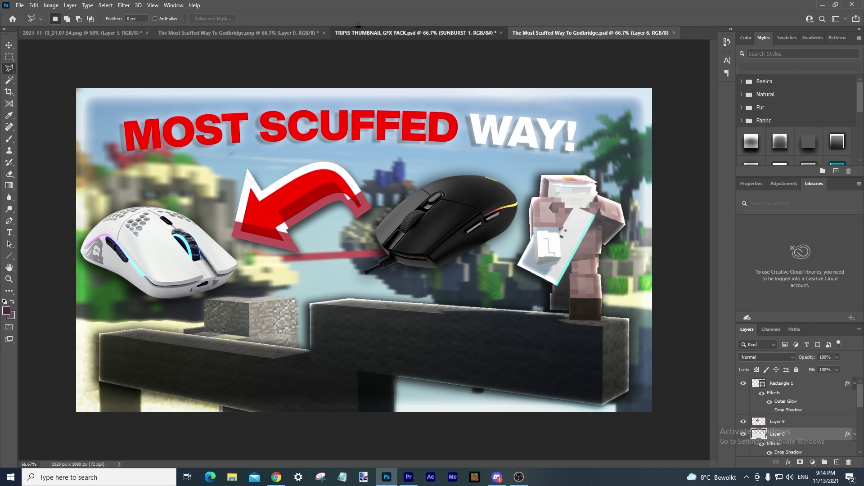
Paste the SUNBURST 1 layer from TRIPIS THUMBNAIL GFX PACK.psd above Layer 3 in the Godbridge thumbnail and make it visible
{"action": "left_click", "coordinate": [402, 33]}
{"action": "left_click", "coordinate": [580, 33]}
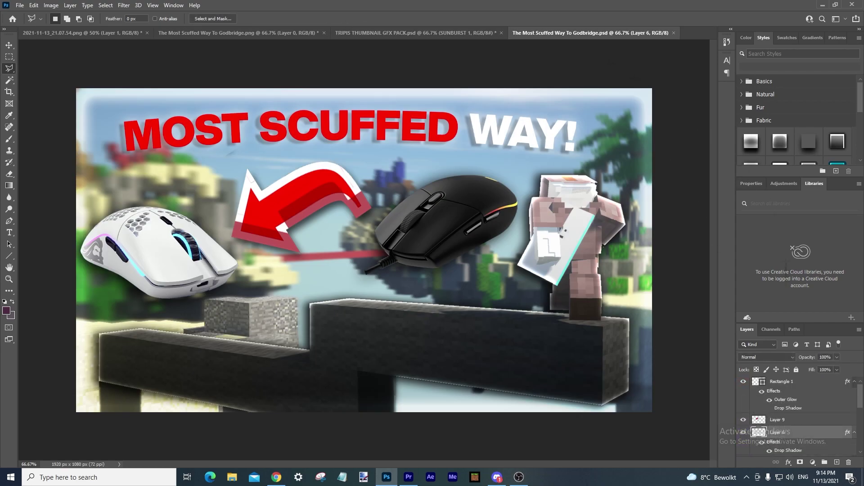
{"action": "scroll", "coordinate": [788, 414], "scroll_direction": "down", "scroll_amount": 4}
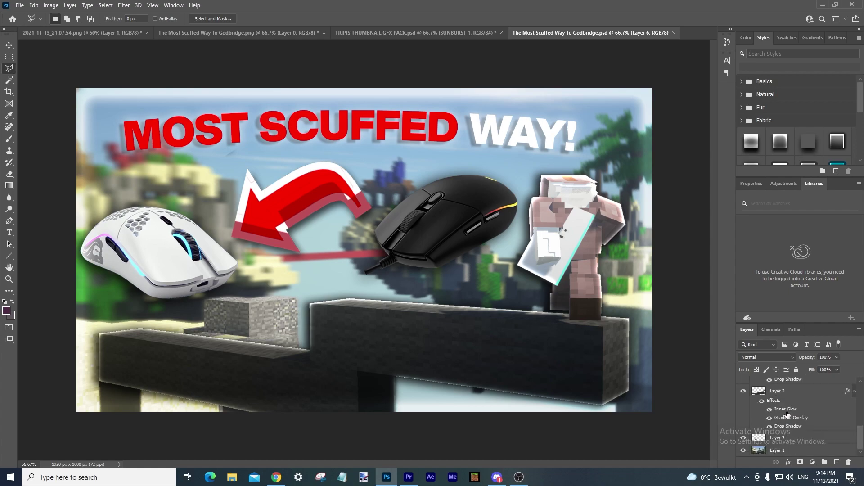
{"action": "left_click", "coordinate": [782, 438]}
{"action": "key", "text": "ctrl+v"}
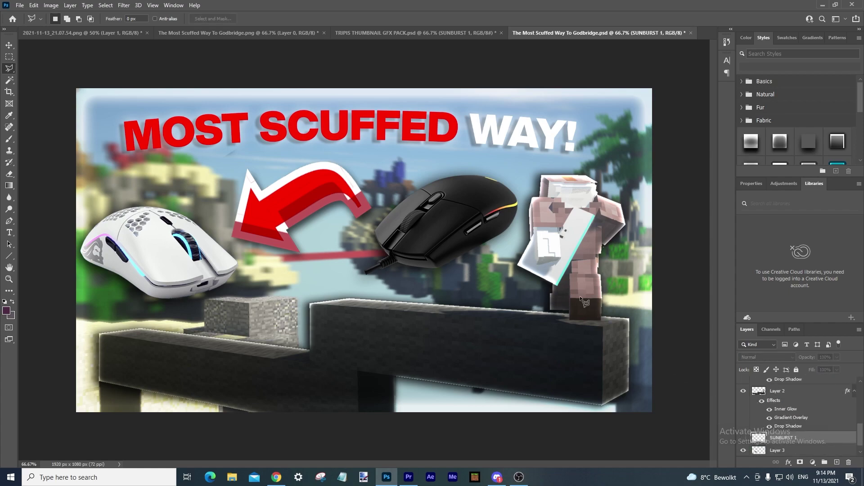
{"action": "left_click", "coordinate": [744, 441]}
Move the sunburst behind the player and set the SUNBURST 1 layer's opacity to 75%
{"action": "key", "text": "ctrl+t"}
{"action": "left_click_drag", "start_coordinate": [355, 249], "coordinate": [518, 240]}
{"action": "key", "text": "Return"}
{"action": "key", "text": "l"}
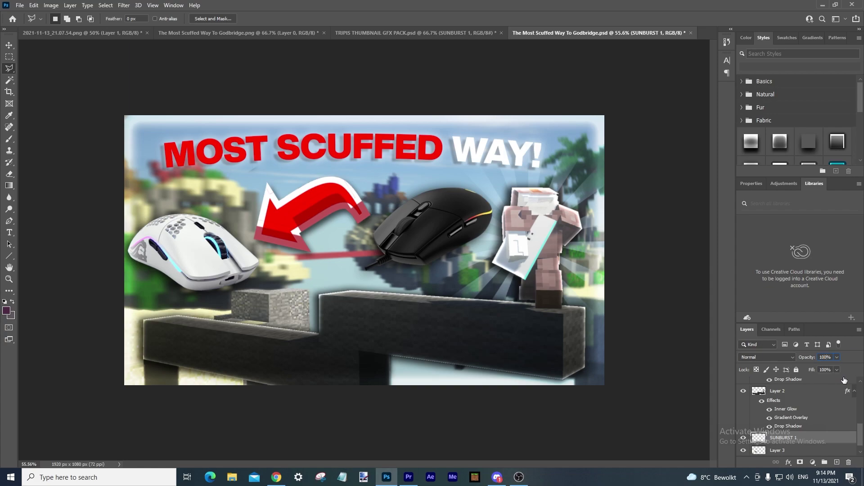
{"action": "key", "text": "7"}
{"action": "key", "text": "5"}
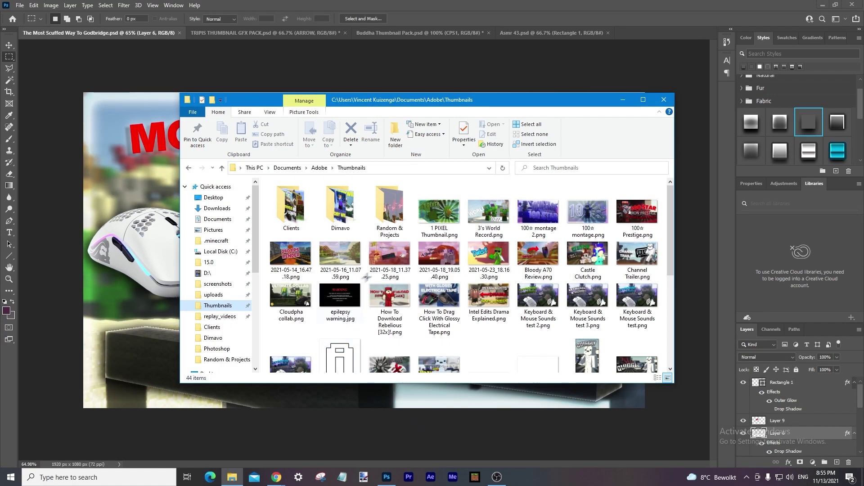
{"action": "scroll", "coordinate": [367, 277], "scroll_direction": "down", "scroll_amount": 3}
{"action": "scroll", "coordinate": [366, 277], "scroll_direction": "up", "scroll_amount": 3}
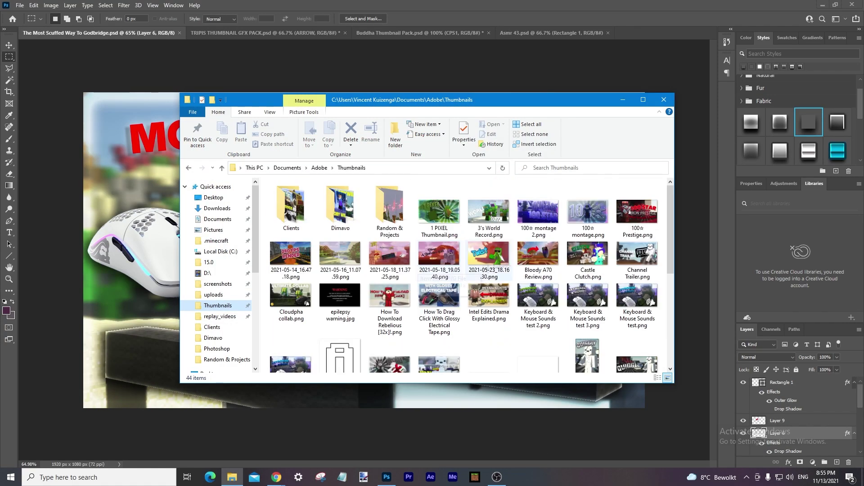